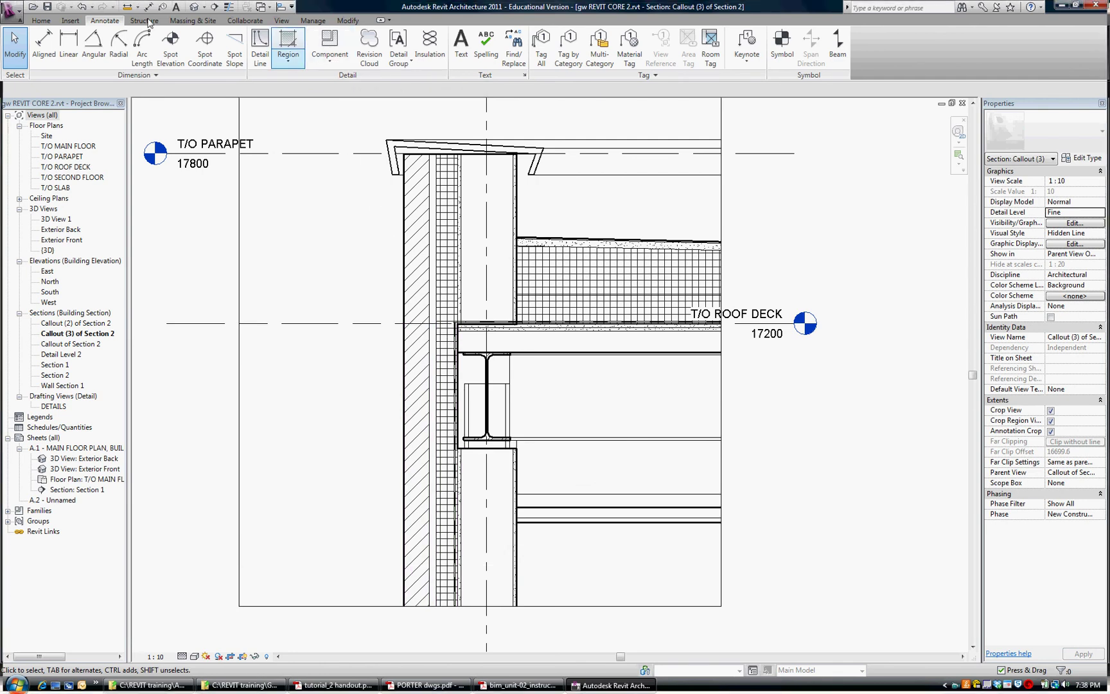
# Step: Start placing a repeating detail component, keeping the Brick type
pyautogui.click(329, 57)
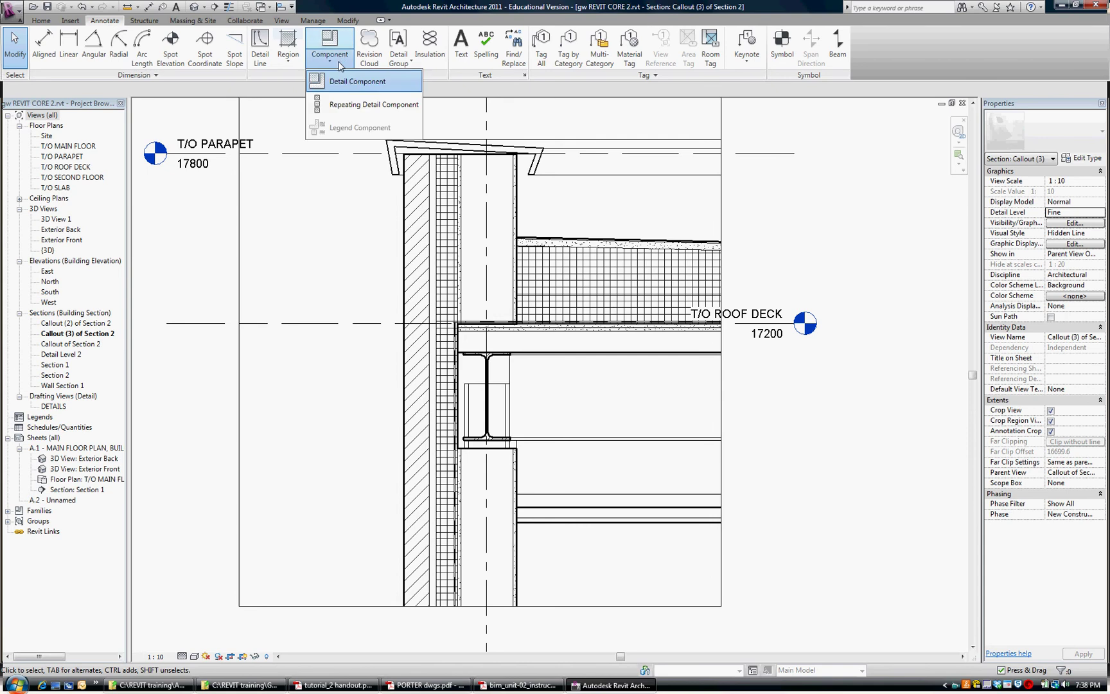
pyautogui.click(352, 107)
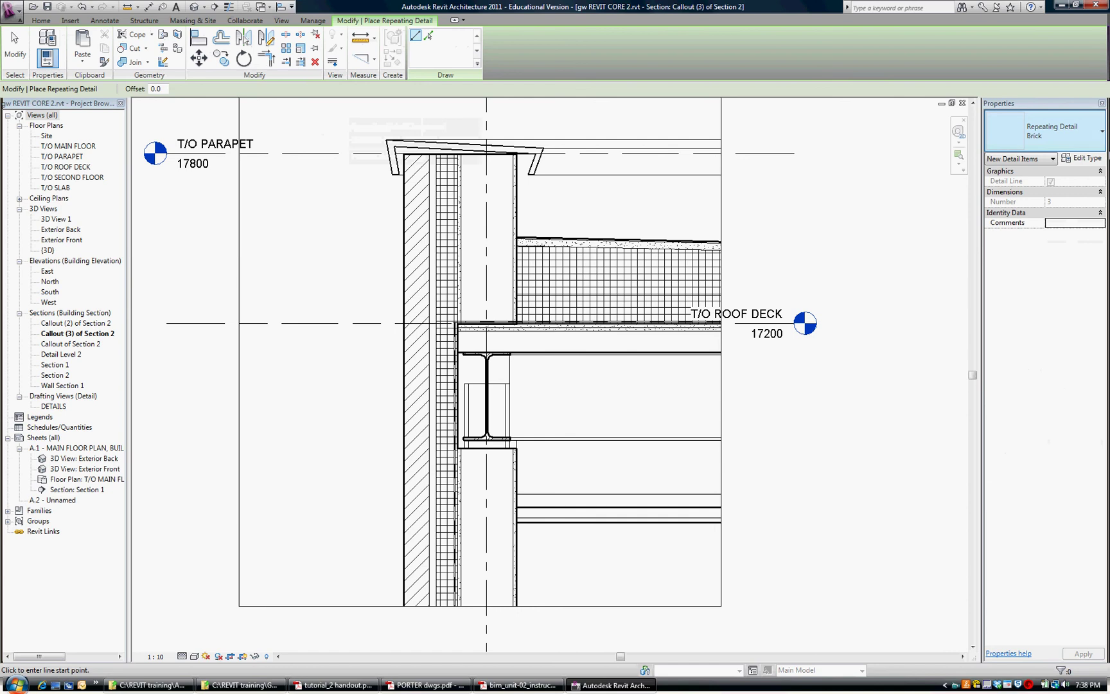
pyautogui.click(1098, 135)
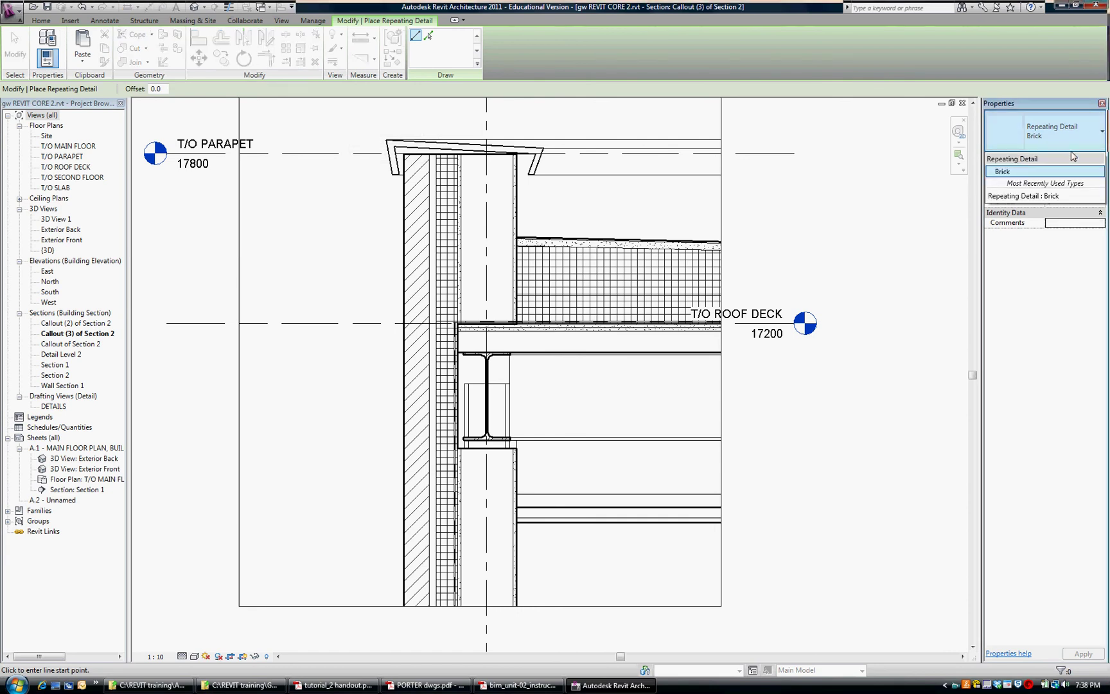
pyautogui.click(1071, 156)
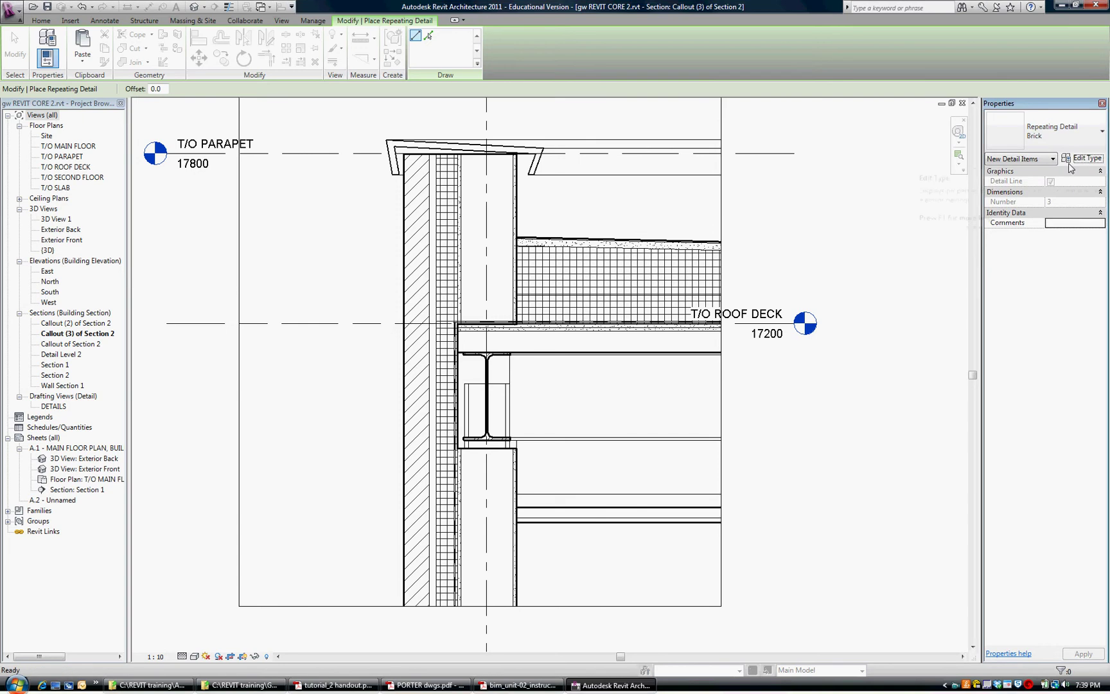
# Step: Set the Brick type's detail pattern to M_Bricks-Section : Modular - 10mm Joint
pyautogui.click(1073, 160)
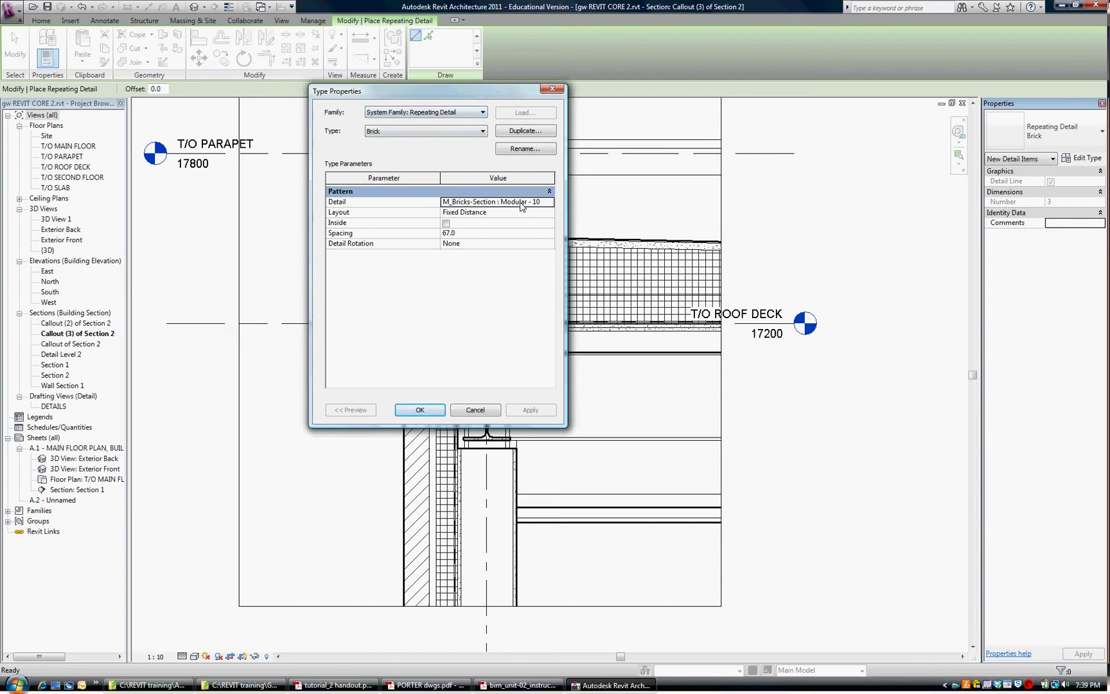
pyautogui.click(539, 202)
pyautogui.click(549, 203)
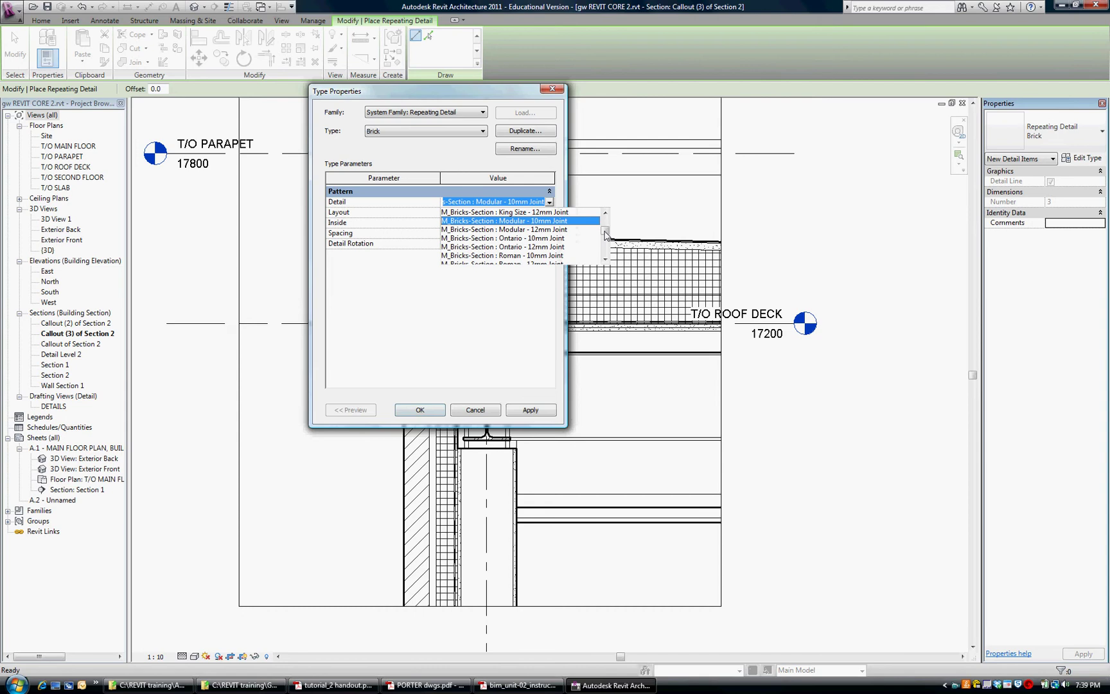
pyautogui.scroll(2, 605, 231)
pyautogui.scroll(-2, 606, 232)
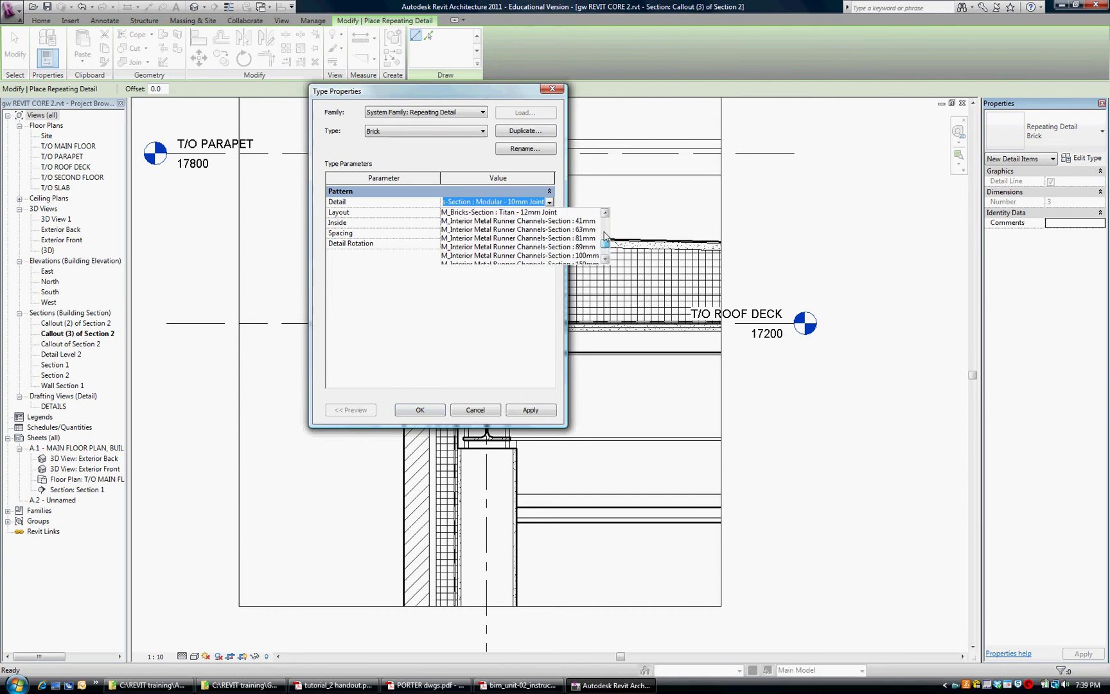
pyautogui.scroll(3, 606, 231)
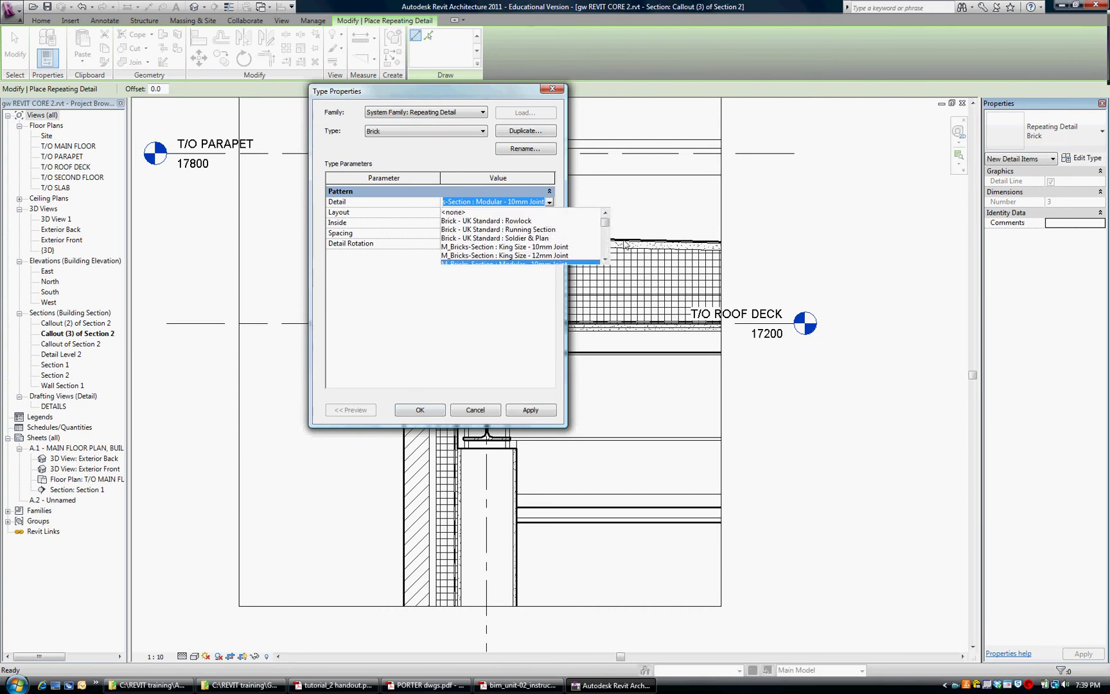
pyautogui.scroll(-1, 541, 241)
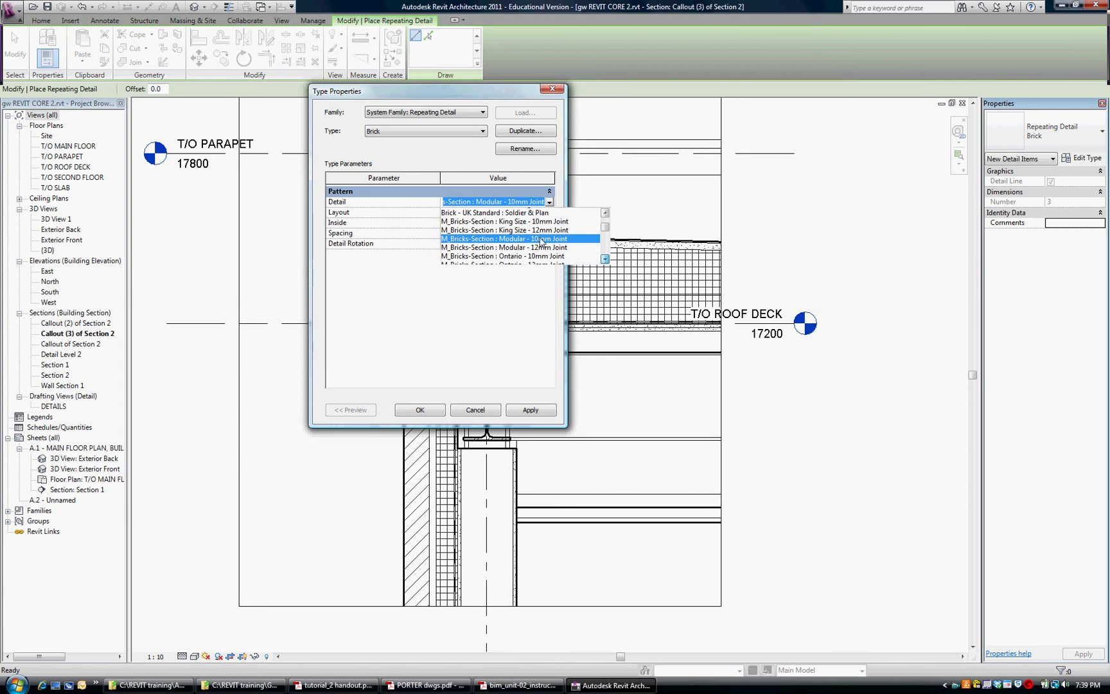
pyautogui.click(541, 239)
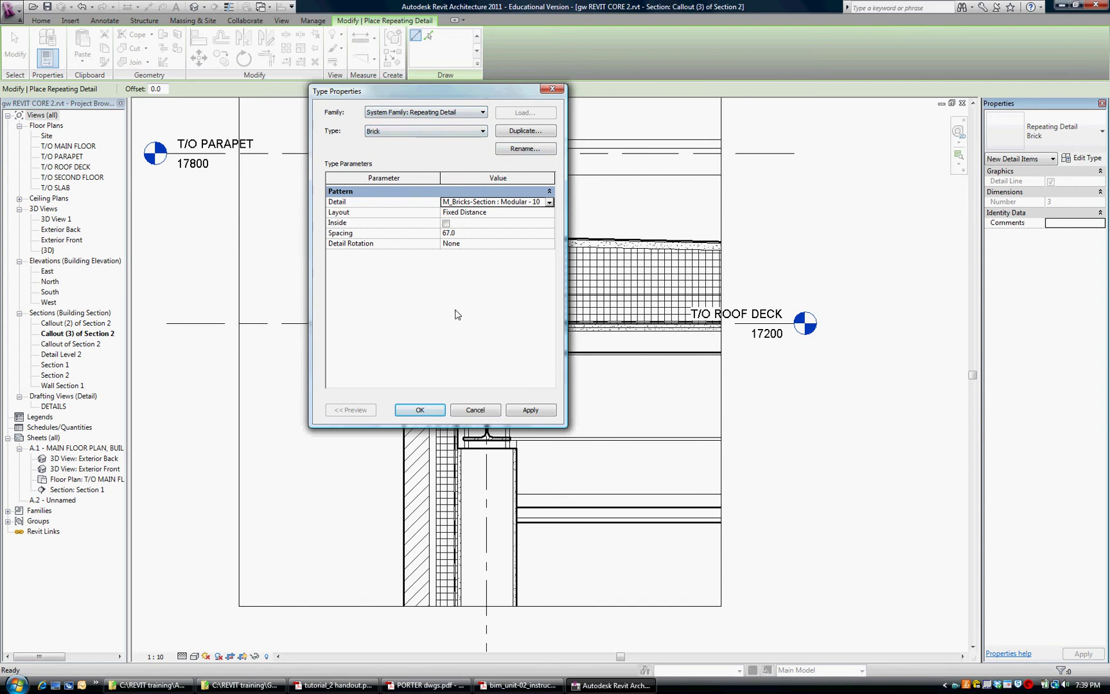
pyautogui.click(420, 410)
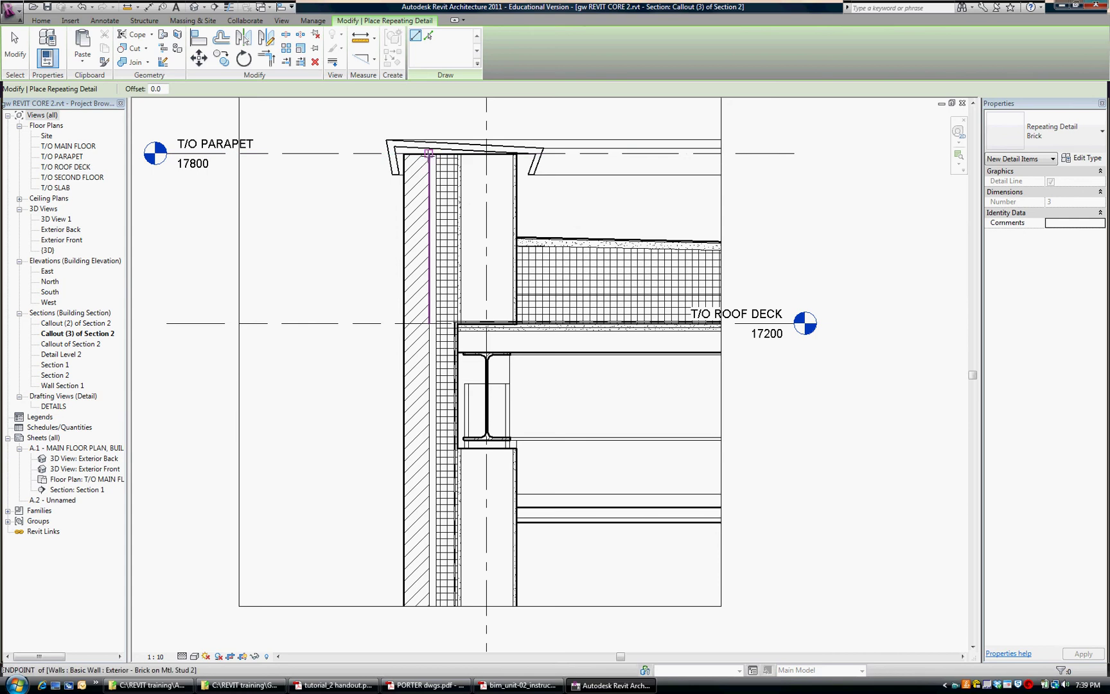
# Step: Draw the brick repeating detail down the exterior wall from under the parapet to the callout bottom
pyautogui.click(428, 153)
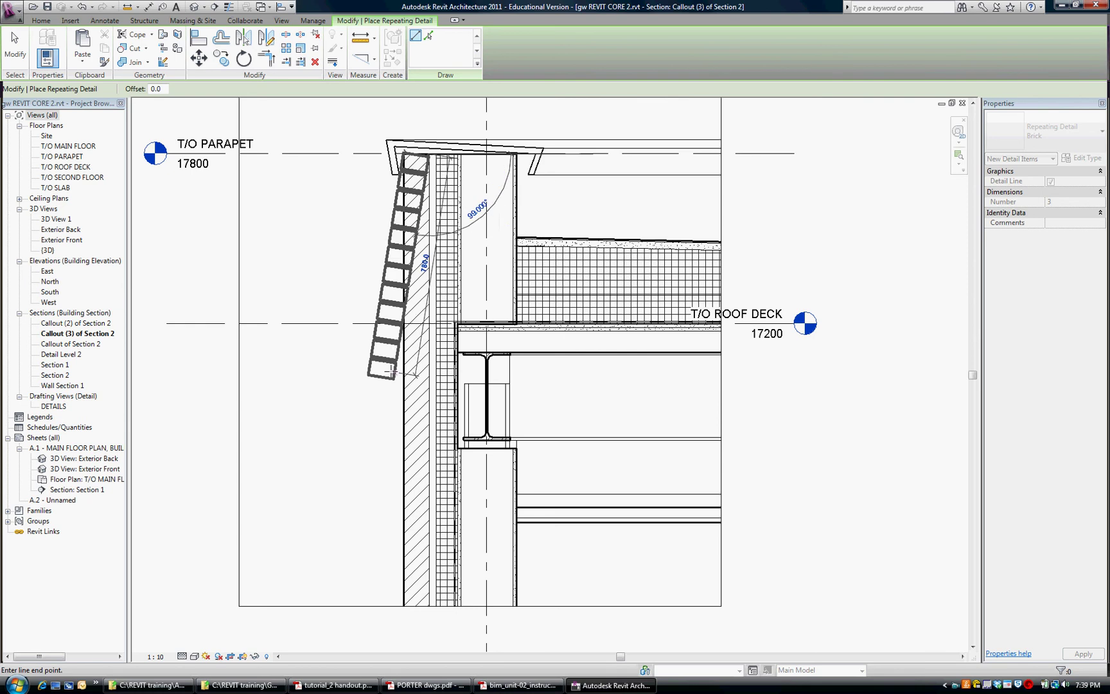
pyautogui.scroll(-1, 418, 385)
pyautogui.moveTo(421, 374); pyautogui.dragTo(439, 293, button='middle')
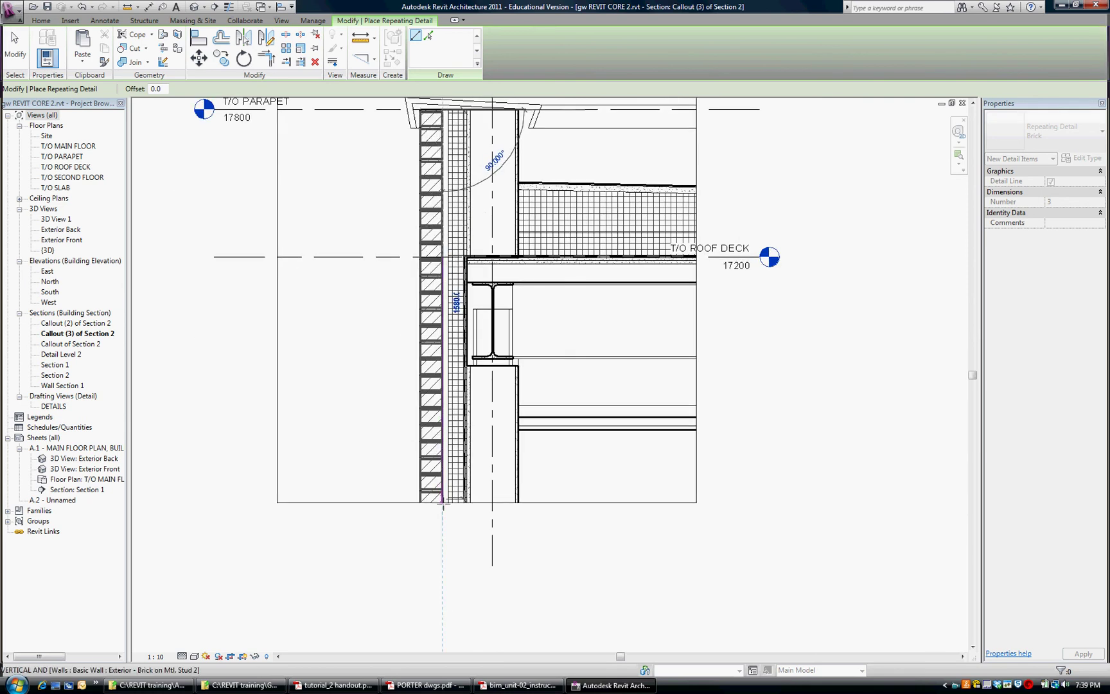
pyautogui.scroll(1, 442, 504)
pyautogui.click(441, 525)
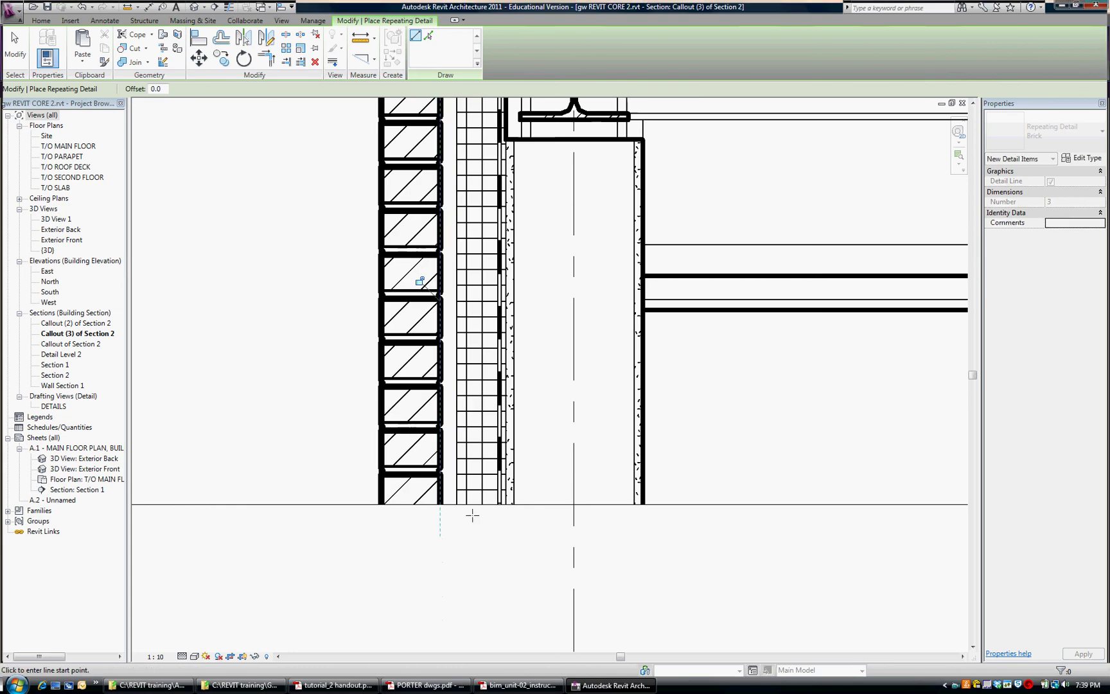
pyautogui.scroll(-1, 411, 529)
pyautogui.press('Escape')
pyautogui.press('Escape')
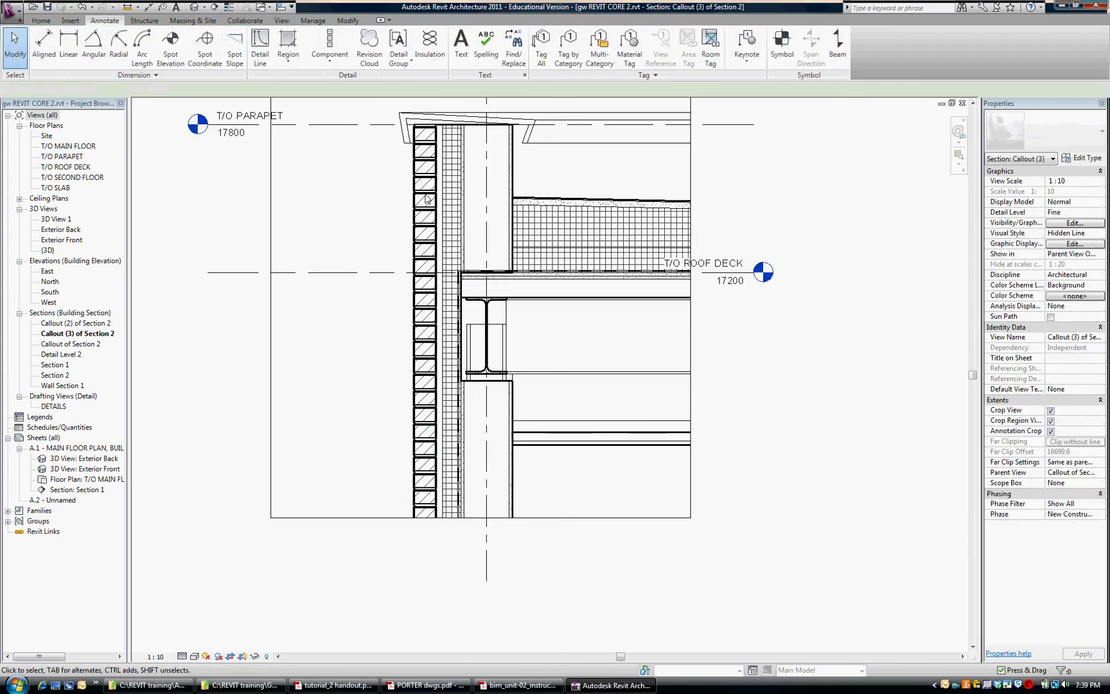
# Step: Select the placed brick detail and open its type properties at the 67.0 Spacing value
pyautogui.click(423, 196)
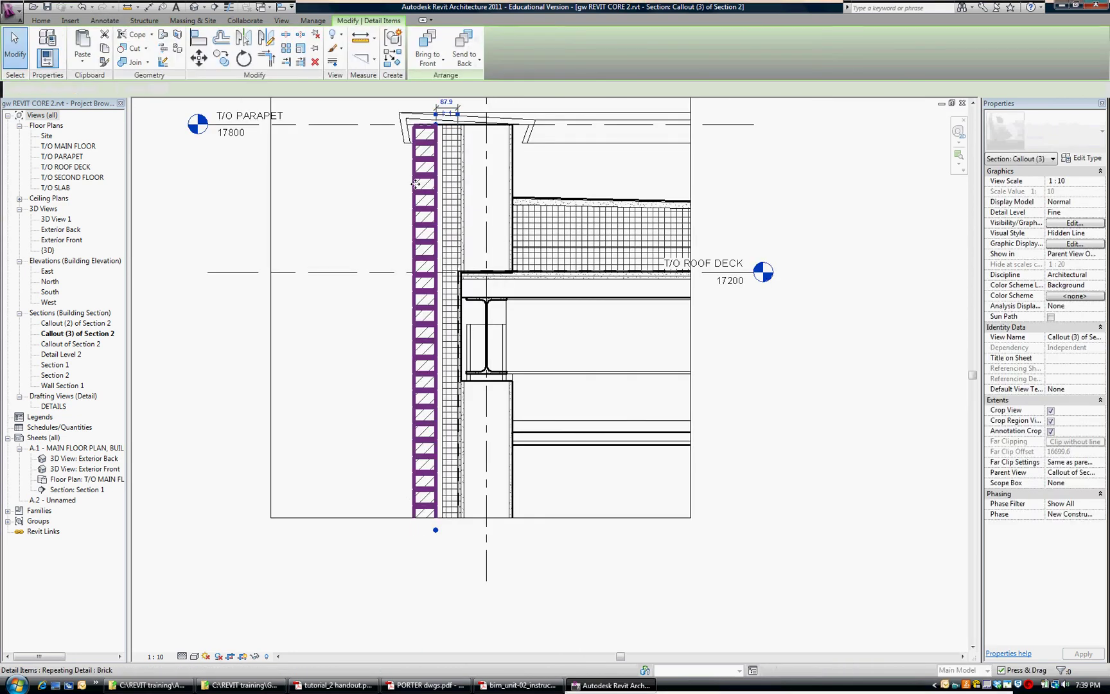
pyautogui.click(1069, 160)
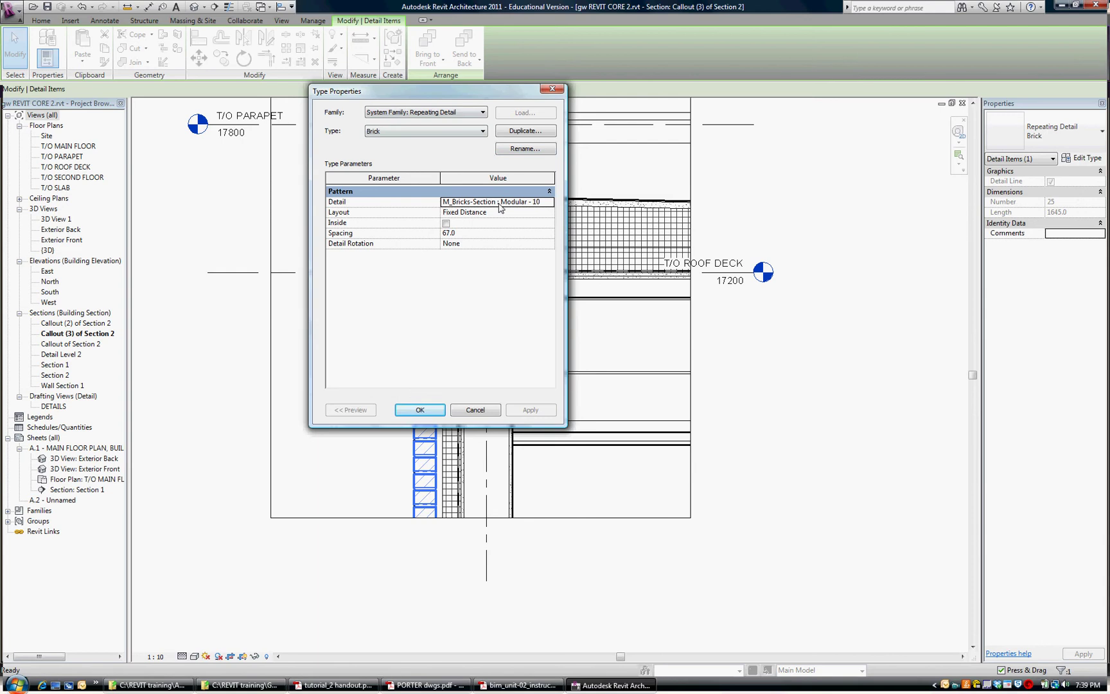
pyautogui.click(457, 234)
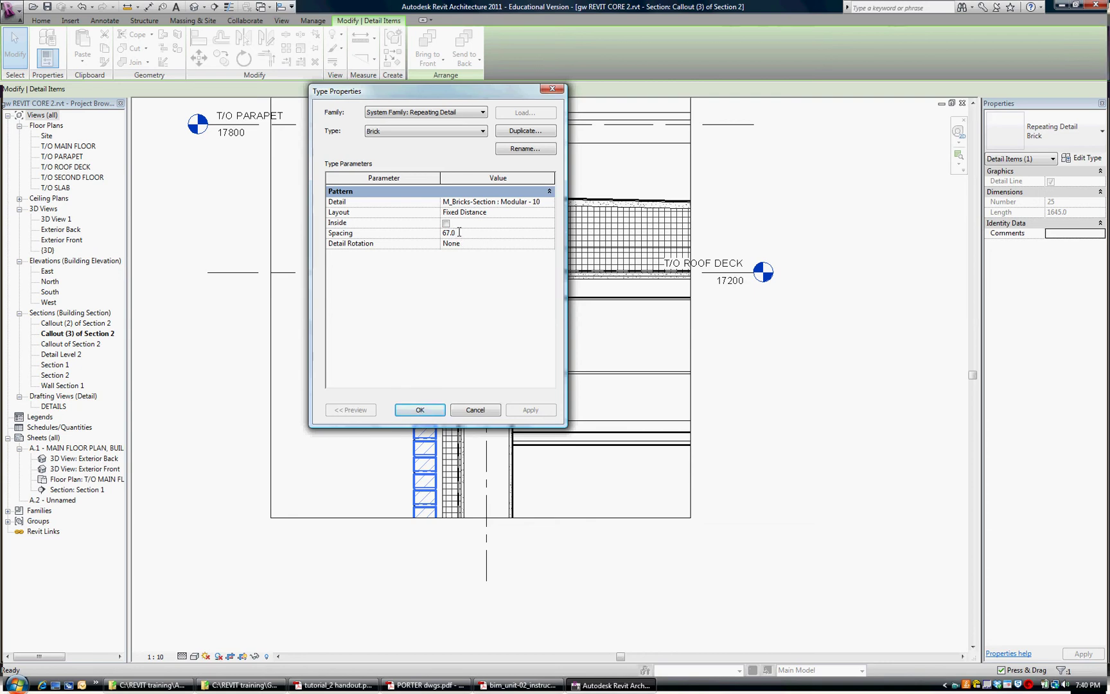
# Step: Change the brick detail's spacing from 67.0 to 87, giving 19 bricks along the wall
pyautogui.click(464, 232)
pyautogui.press('Return')
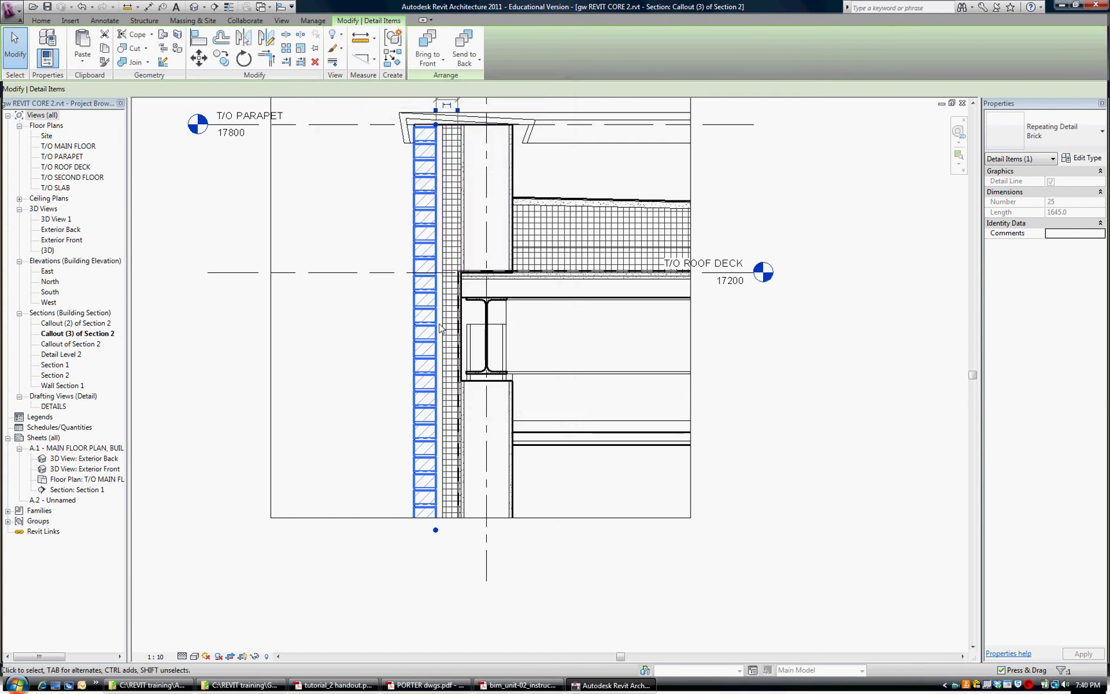
pyautogui.click(1083, 157)
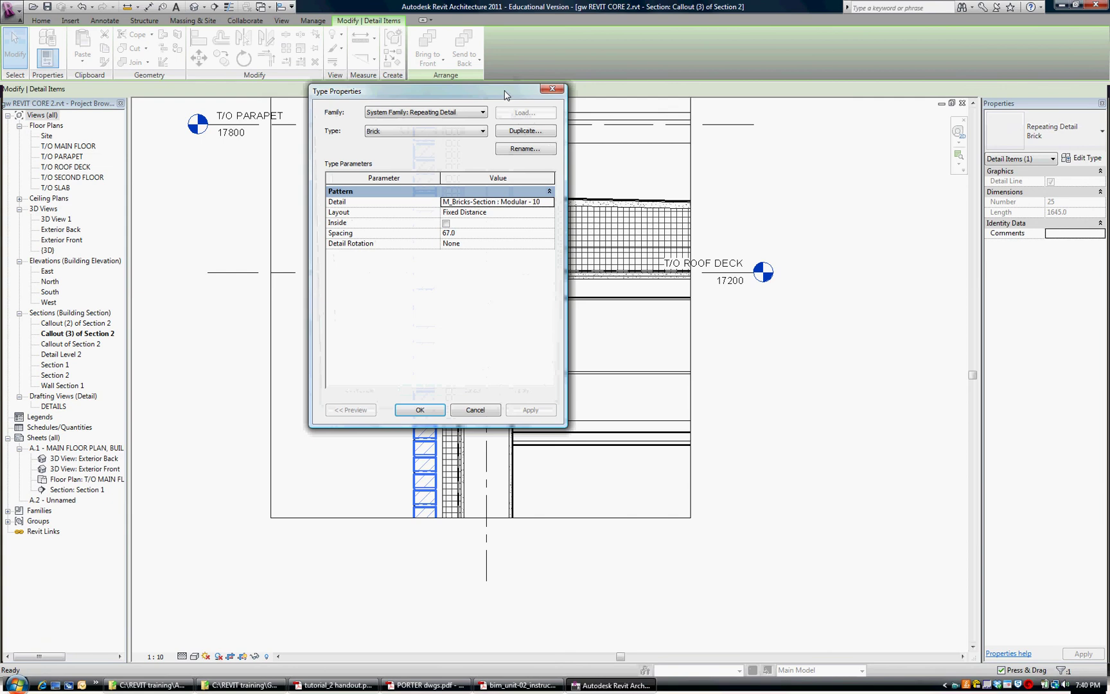
pyautogui.moveTo(509, 96); pyautogui.dragTo(763, 120)
pyautogui.click(679, 256)
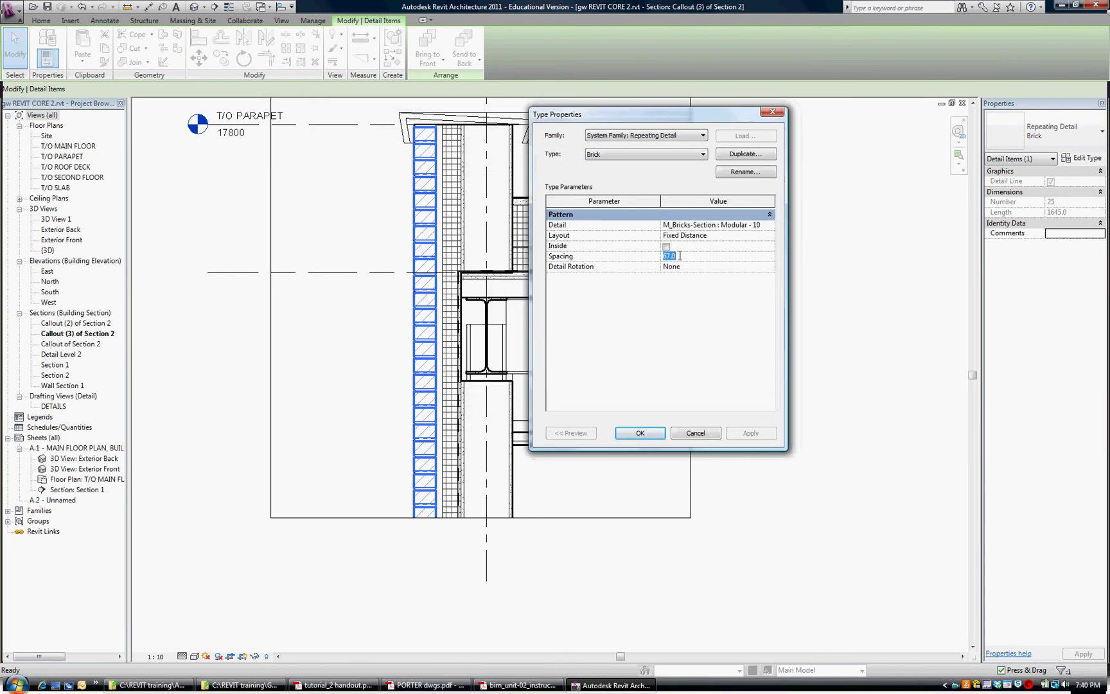
pyautogui.write('87')
pyautogui.click(665, 435)
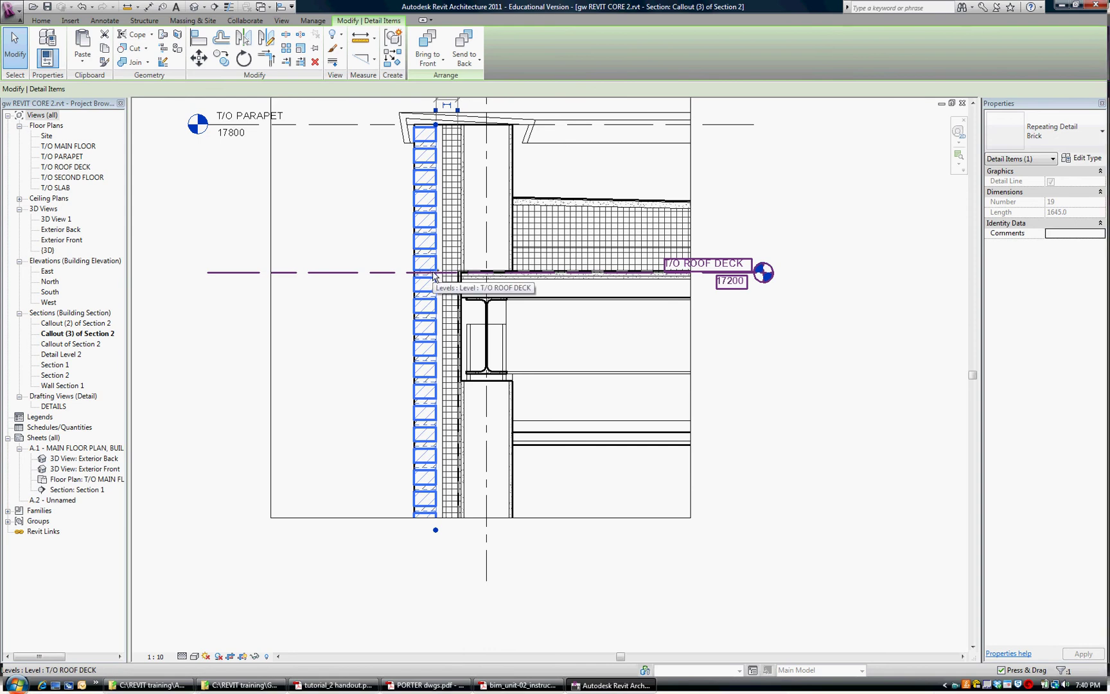
pyautogui.click(729, 229)
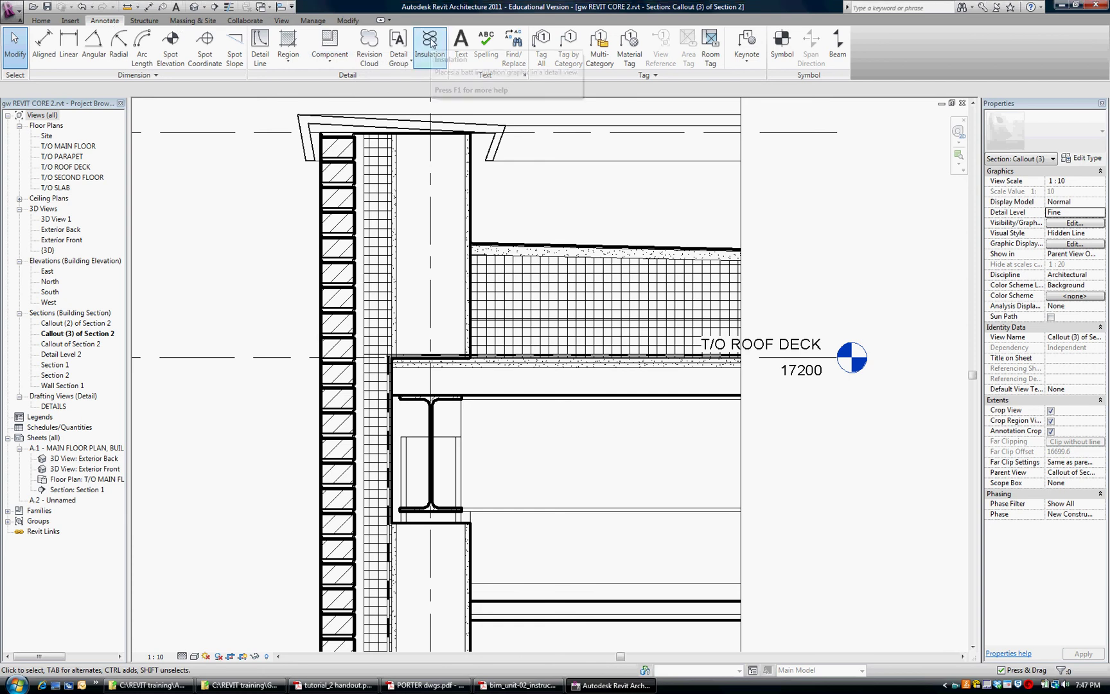
# Step: Start batt insulation with an insulation width of 184
pyautogui.click(440, 64)
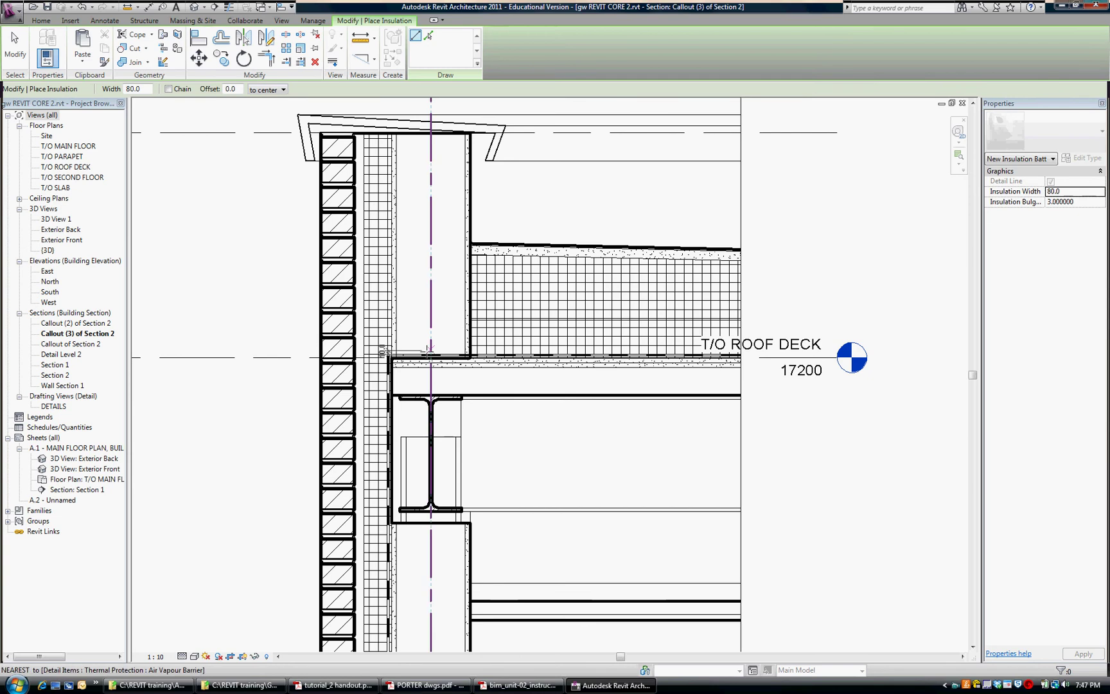
pyautogui.click(1061, 192)
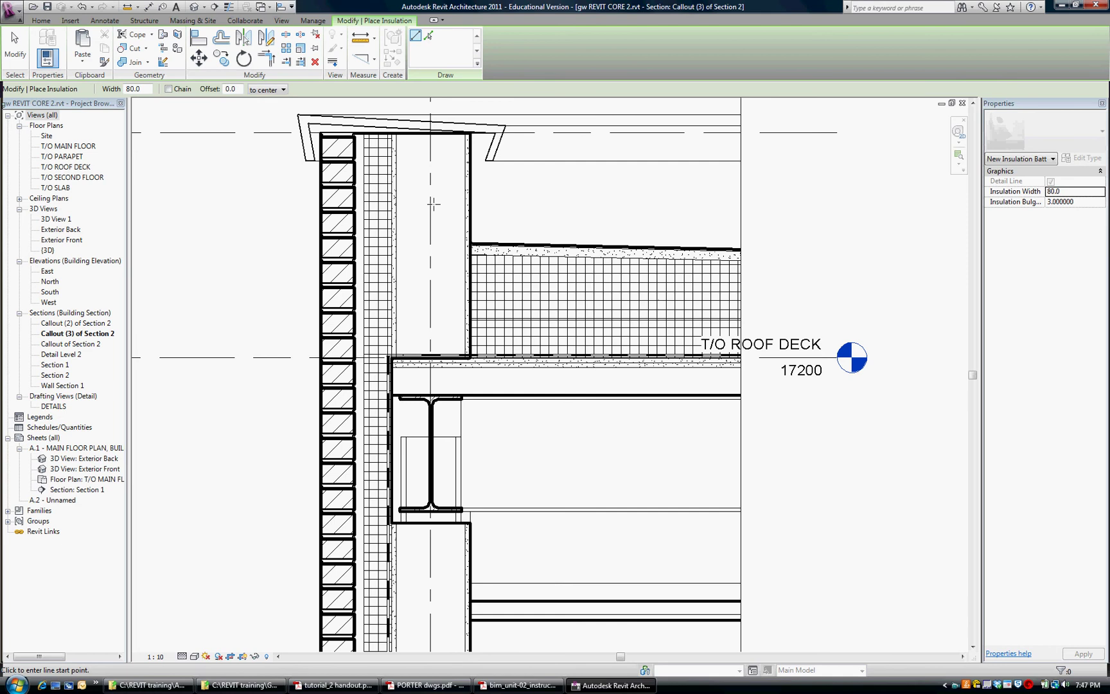
pyautogui.click(1061, 192)
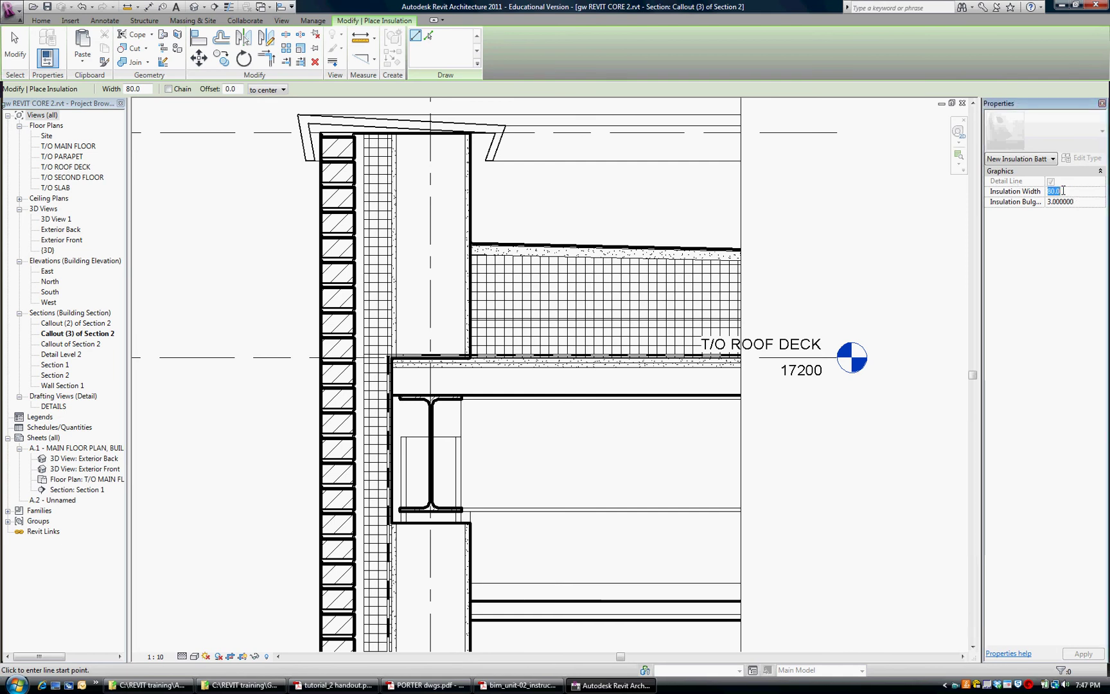
pyautogui.write('184')
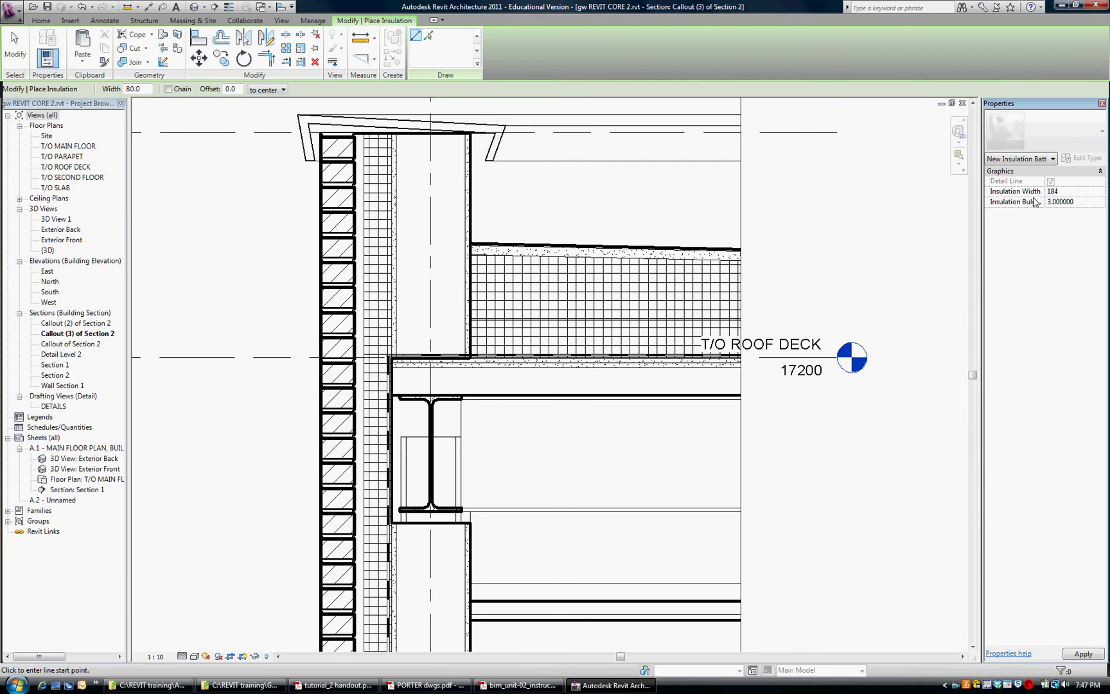
pyautogui.click(1051, 201)
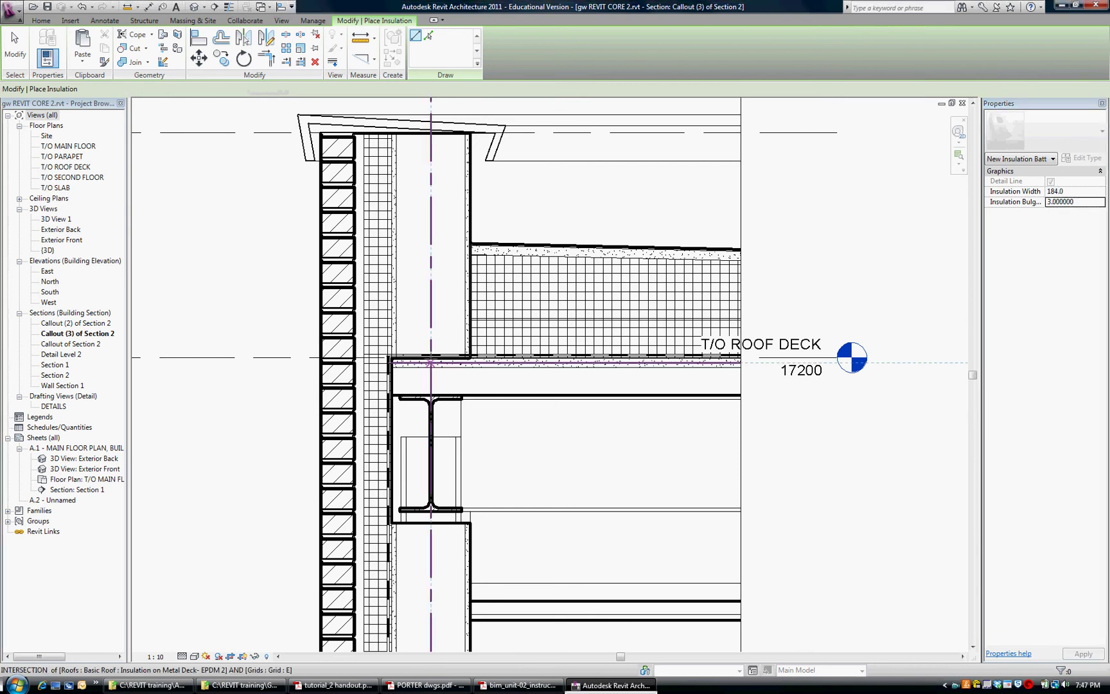
# Step: Draw the insulation from the roof deck intersection up to the top of the wall
pyautogui.click(430, 363)
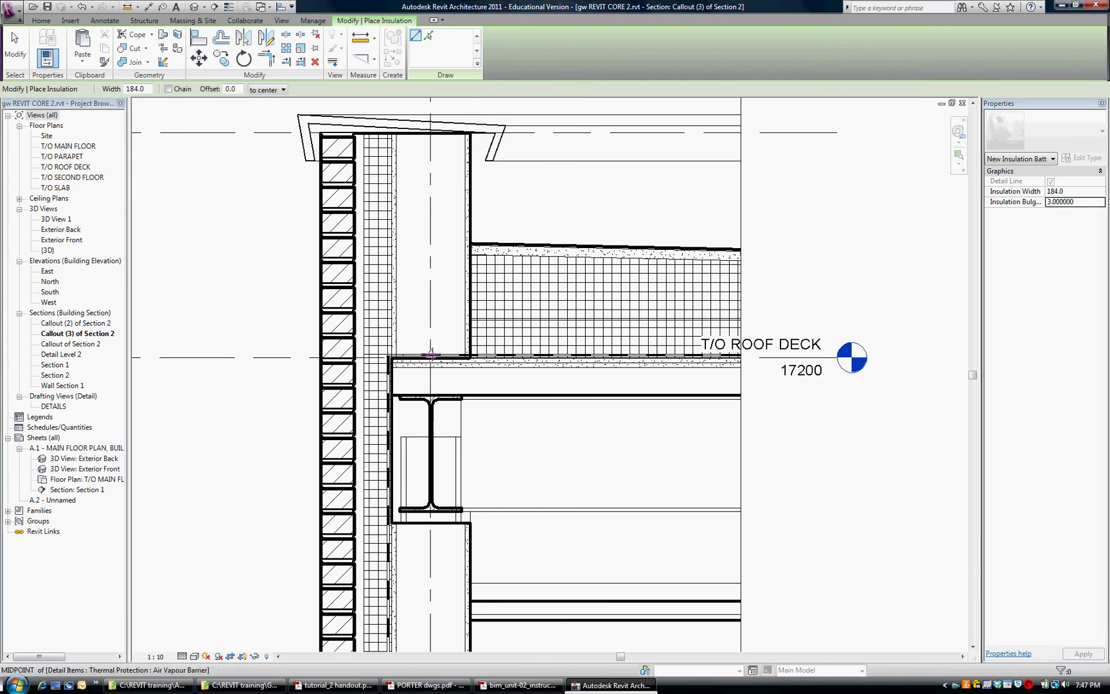
pyautogui.click(431, 133)
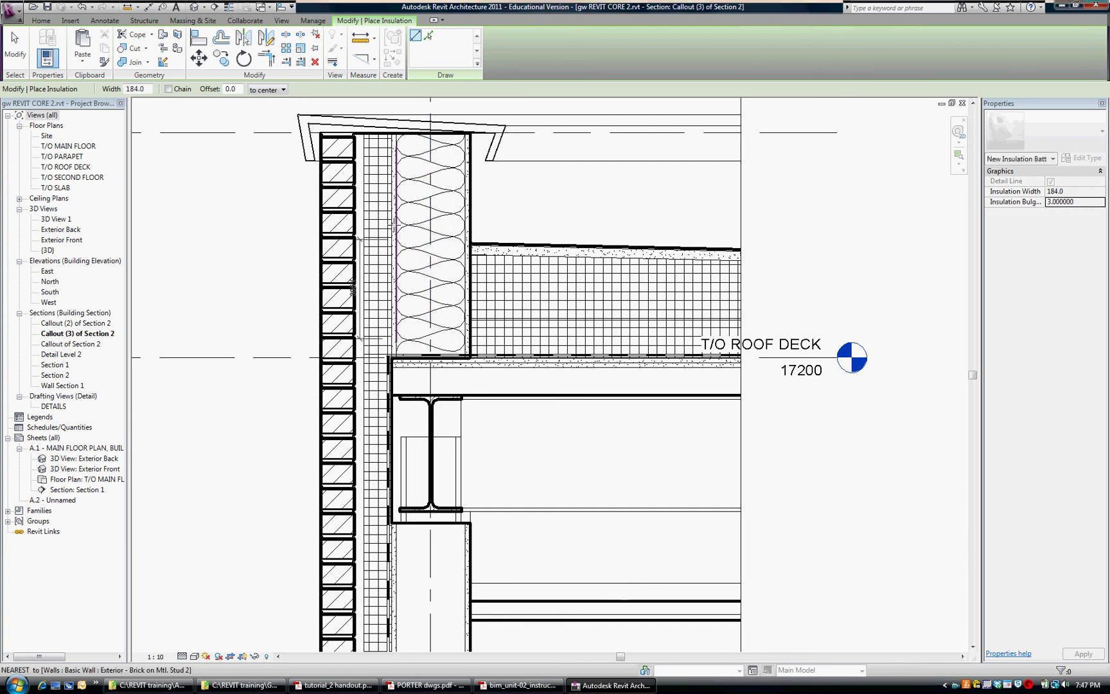
pyautogui.scroll(-3, 352, 286)
pyautogui.scroll(2, 447, 275)
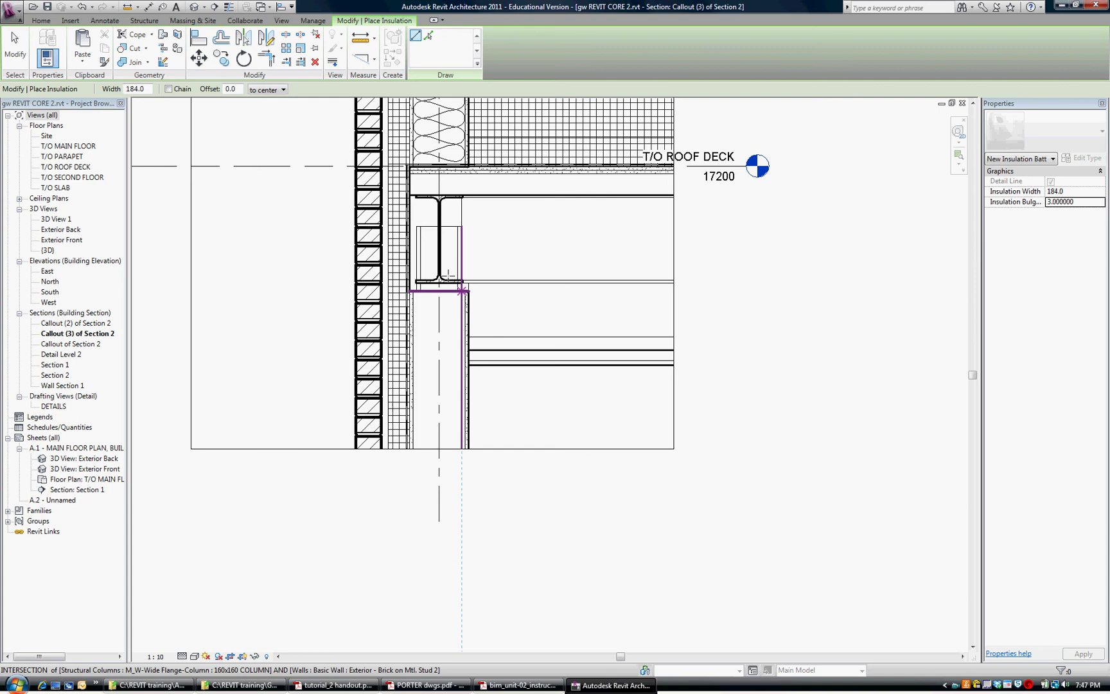
pyautogui.scroll(4, 448, 275)
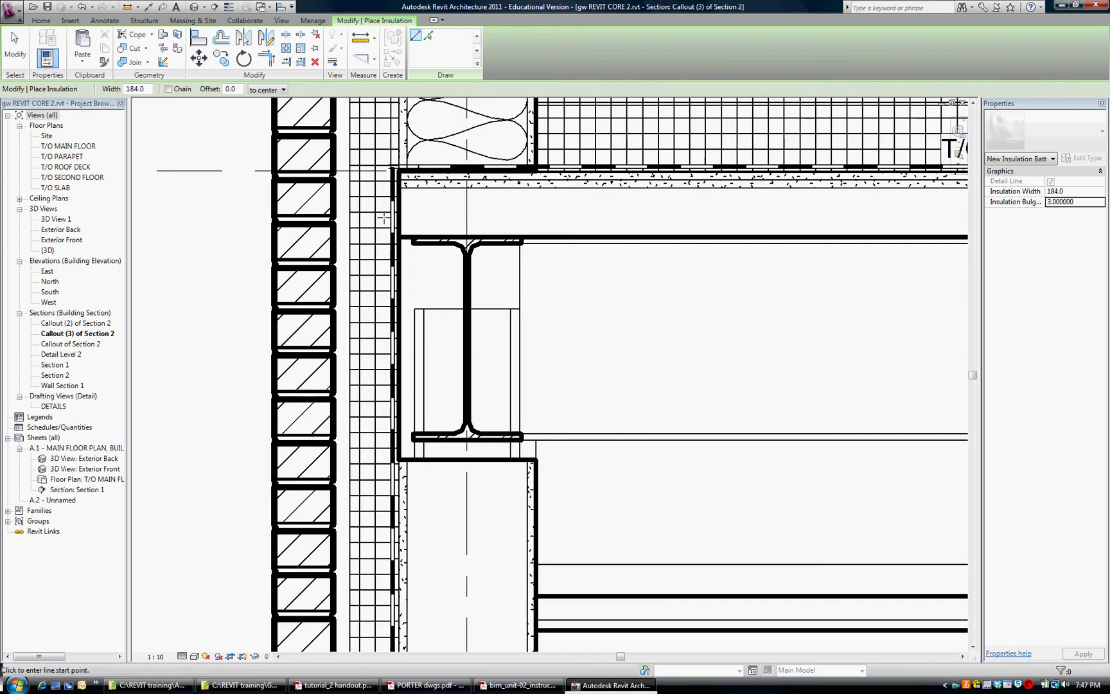
pyautogui.scroll(1, 515, 278)
pyautogui.scroll(1, 465, 228)
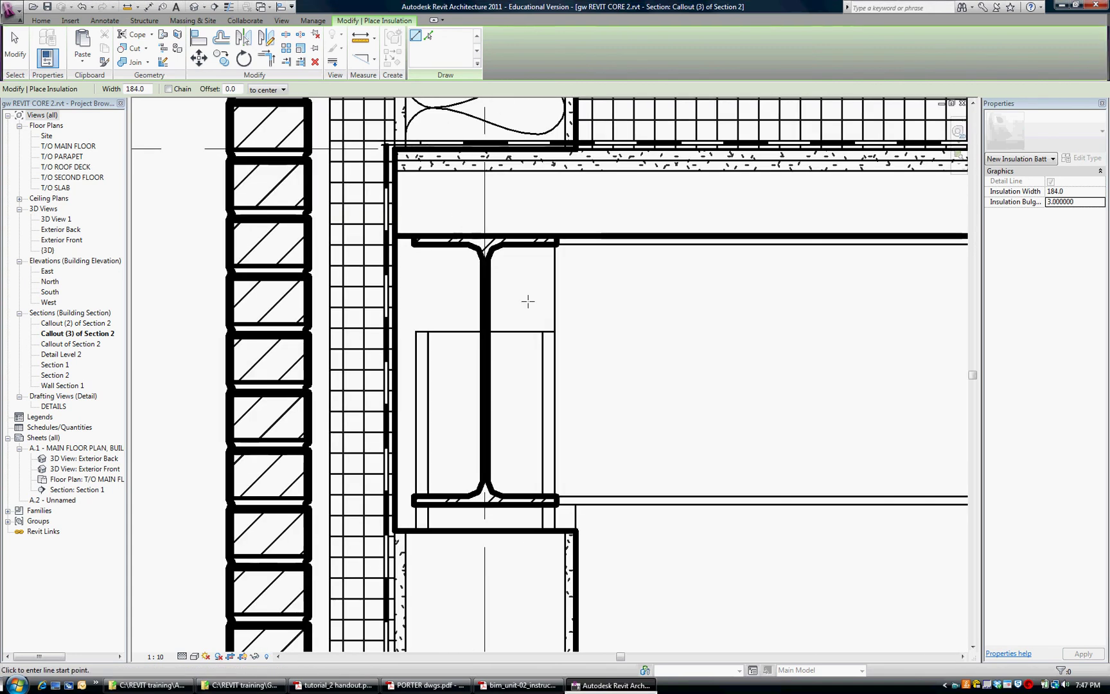
pyautogui.press('Escape')
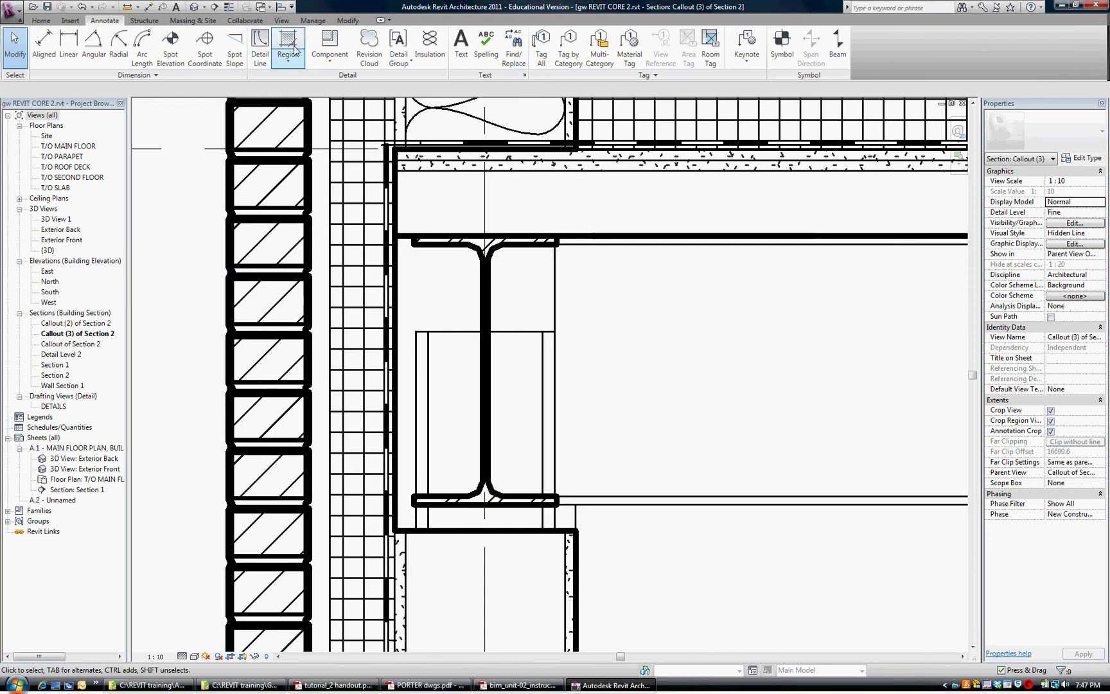
# Step: Start a rectangular masking region sketch beside the steel beam
pyautogui.click(289, 58)
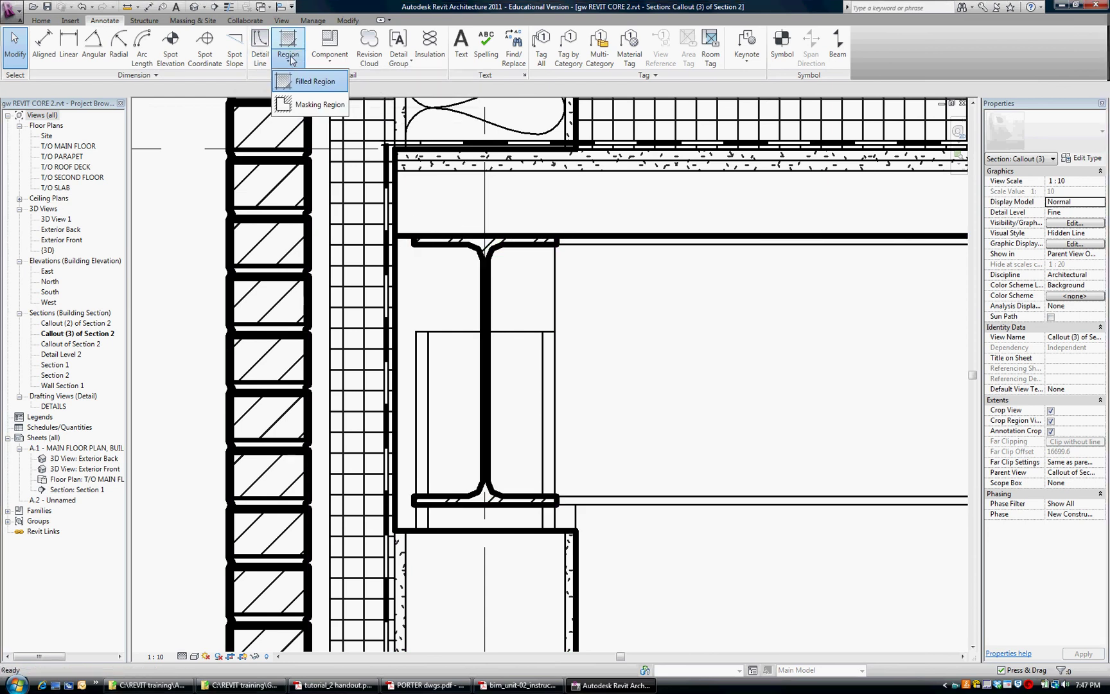
pyautogui.click(307, 104)
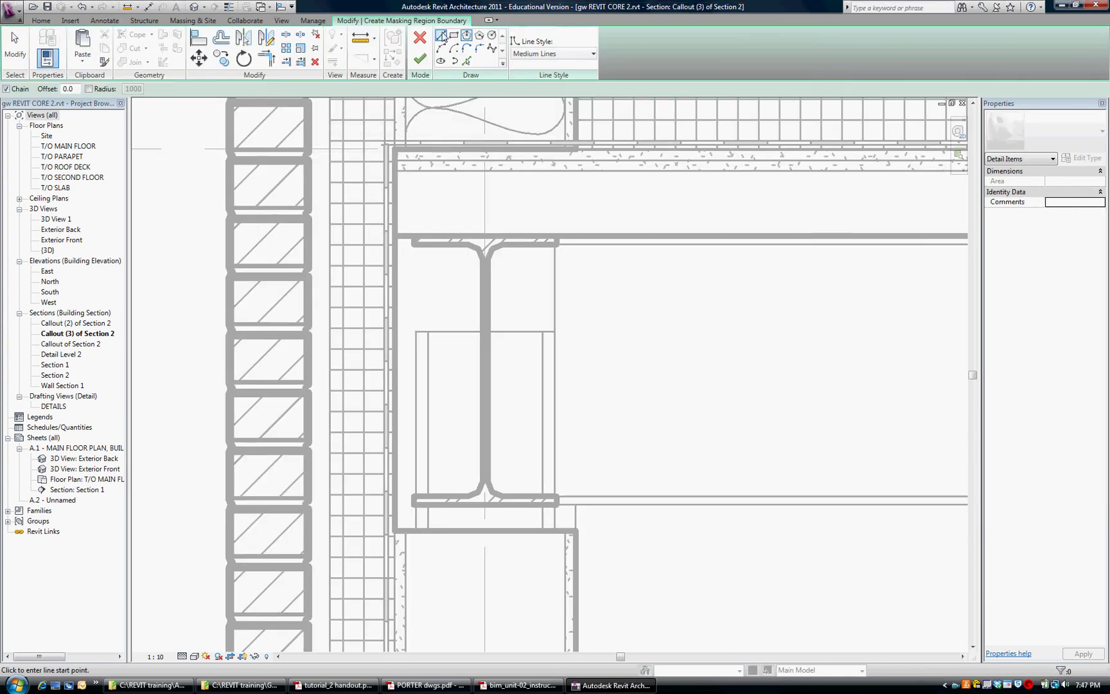
pyautogui.click(454, 38)
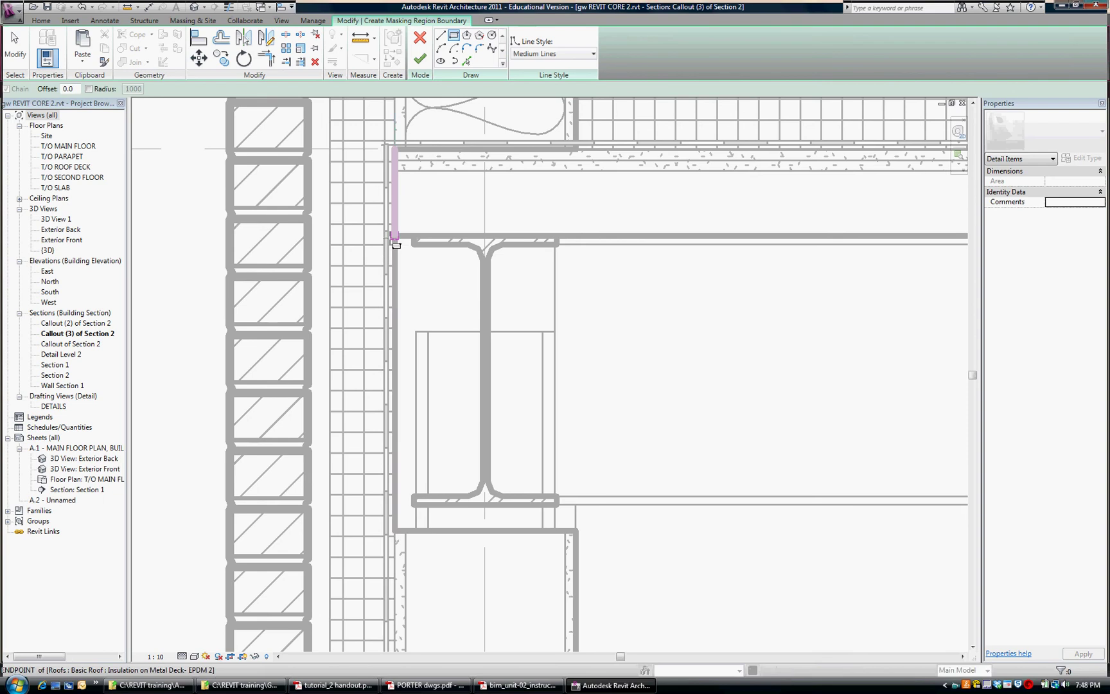
pyautogui.scroll(3, 391, 239)
pyautogui.scroll(3, 391, 239)
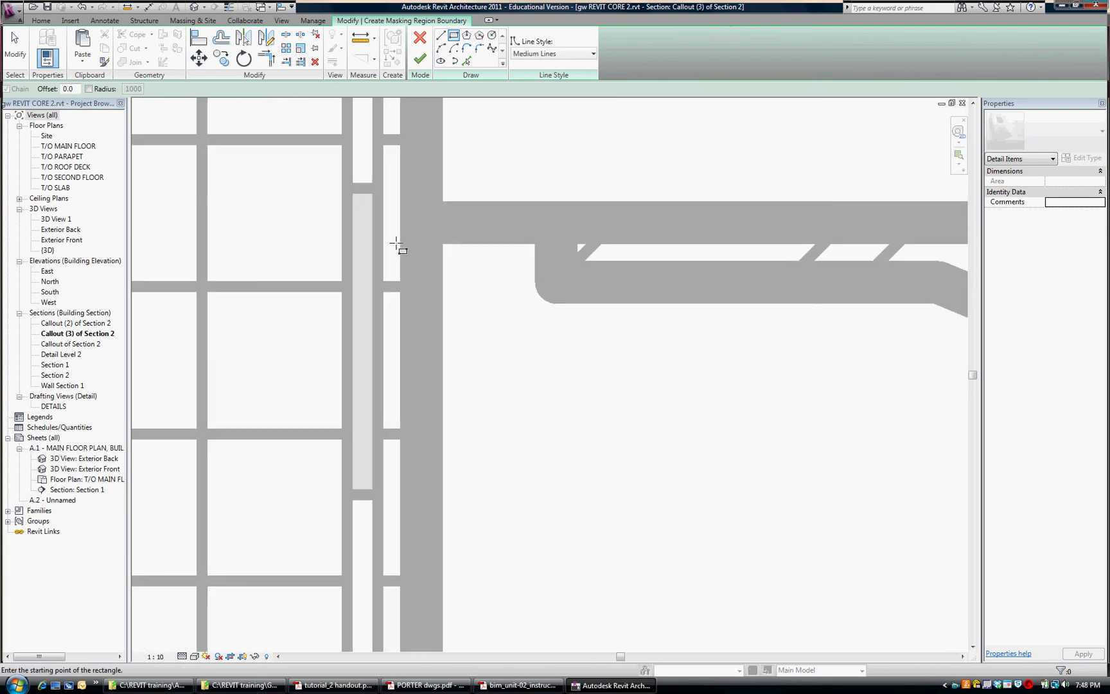
pyautogui.click(398, 241)
pyautogui.scroll(-5, 396, 240)
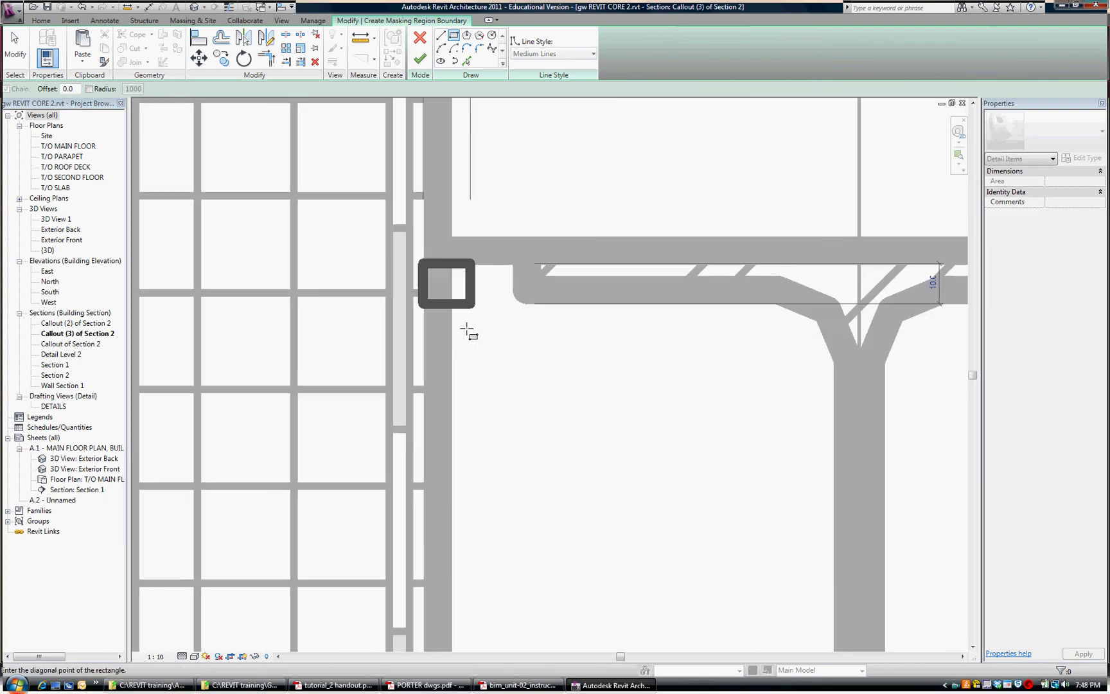
pyautogui.moveTo(463, 428); pyautogui.dragTo(445, 256, button='middle')
pyautogui.scroll(-3, 444, 255)
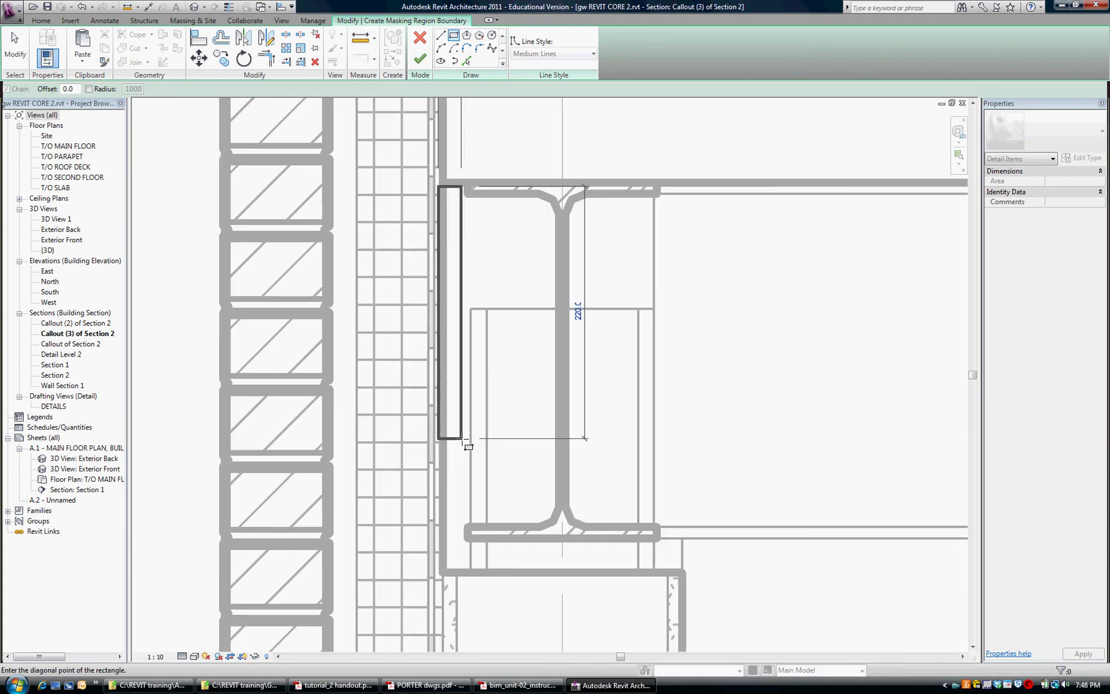
pyautogui.press('Escape')
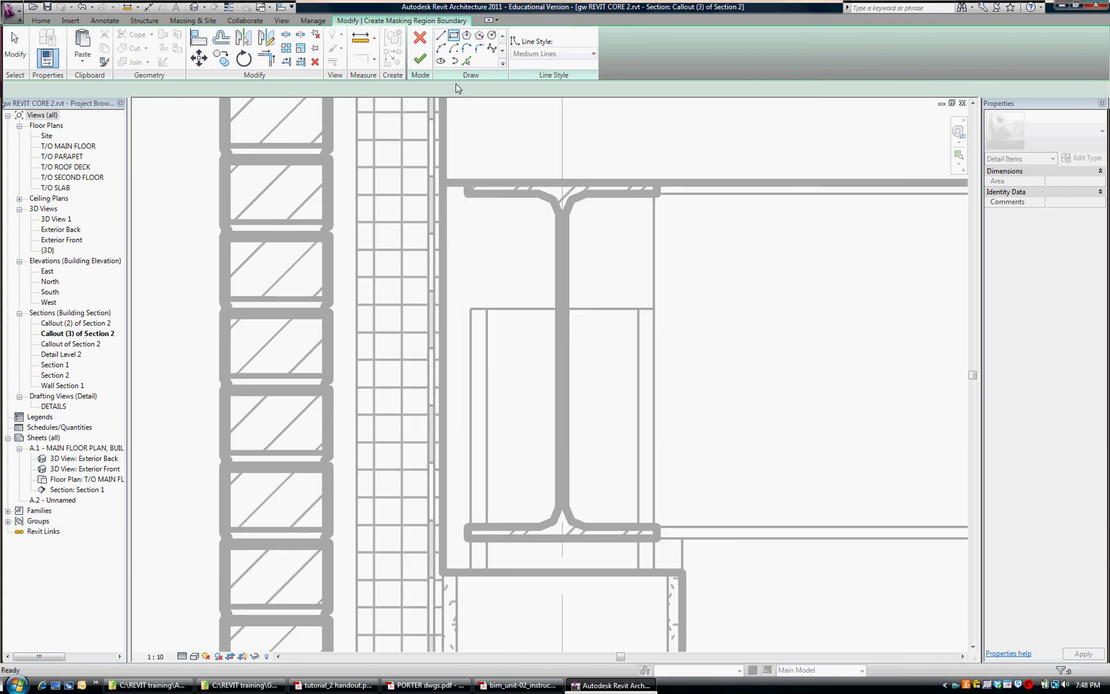
pyautogui.scroll(6, 399, 206)
pyautogui.scroll(-2, 364, 219)
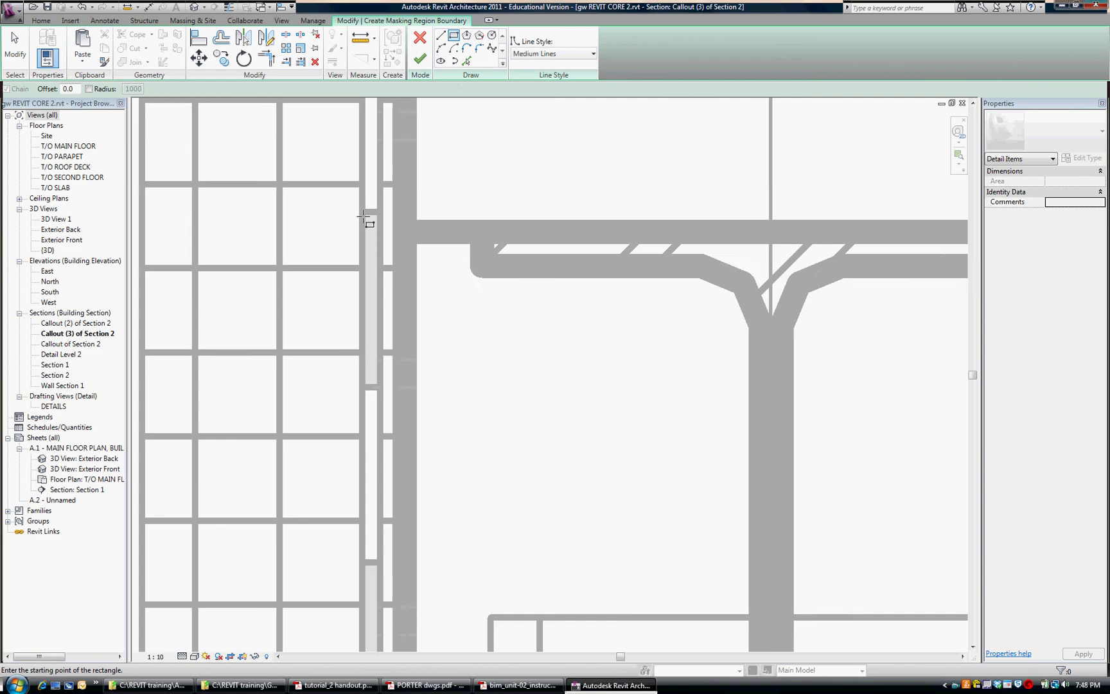
pyautogui.scroll(-2, 364, 218)
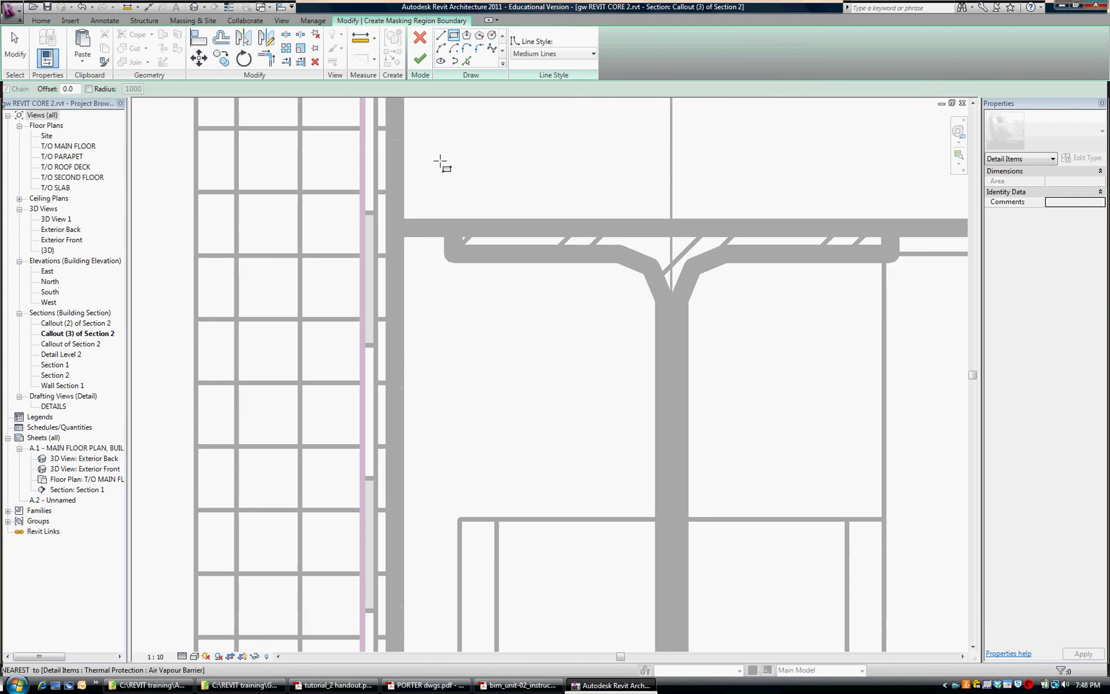
# Step: Use <Invisible lines> and draw the rectangle from beside the wall down to the wall corner
pyautogui.click(534, 56)
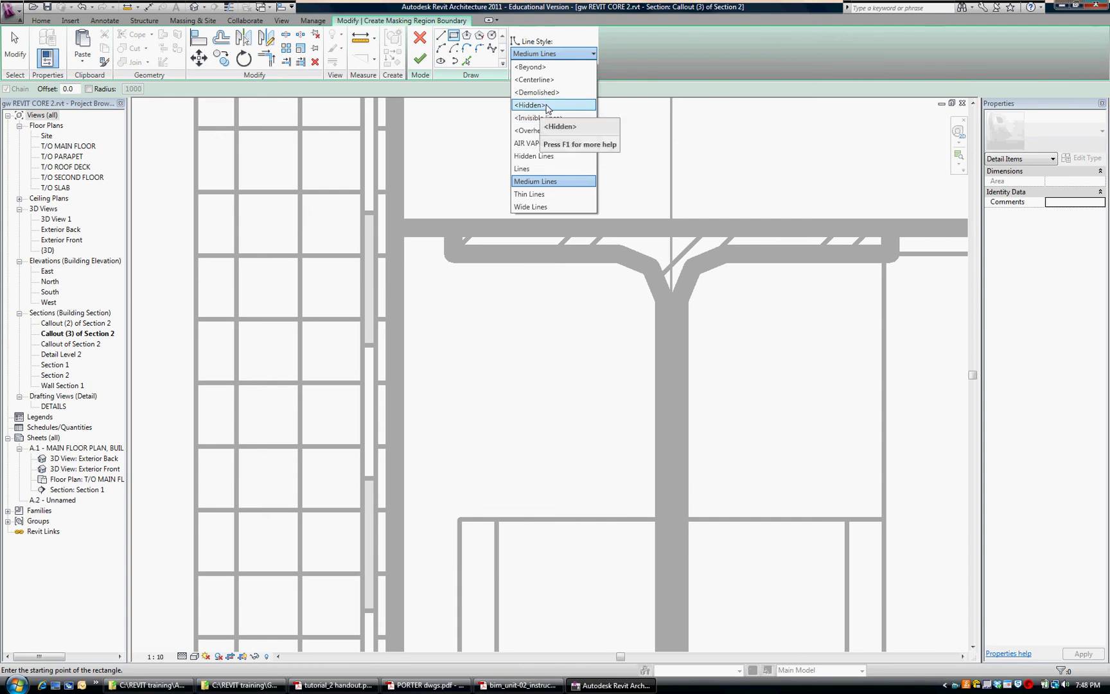
pyautogui.click(550, 117)
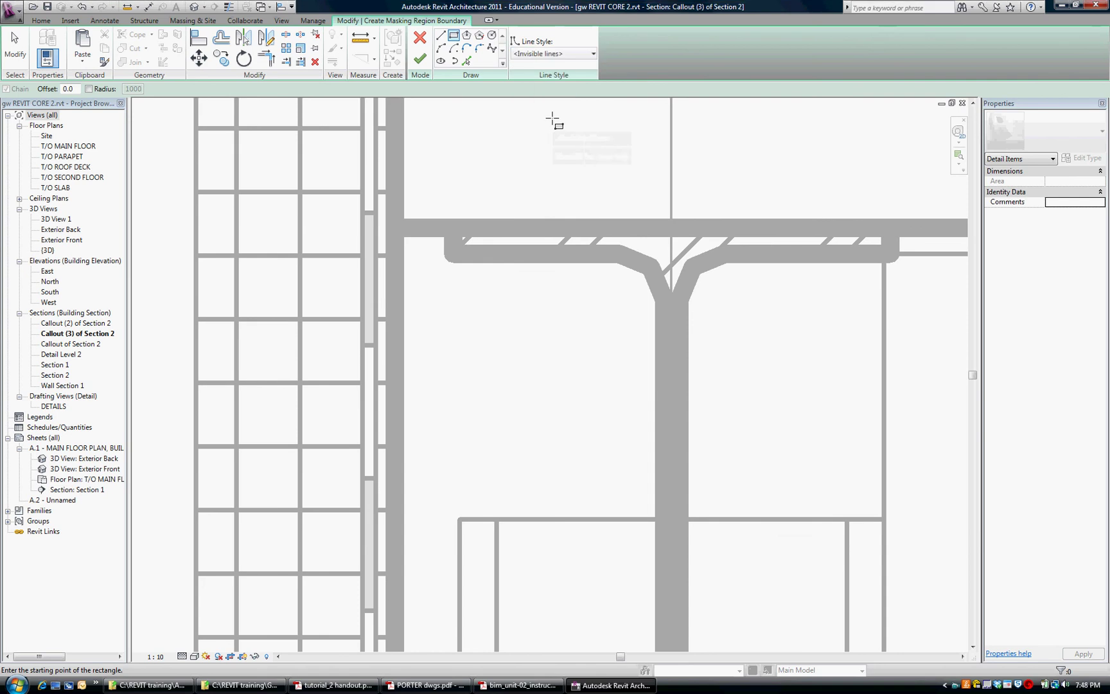
pyautogui.scroll(-2, 416, 226)
pyautogui.scroll(5, 379, 213)
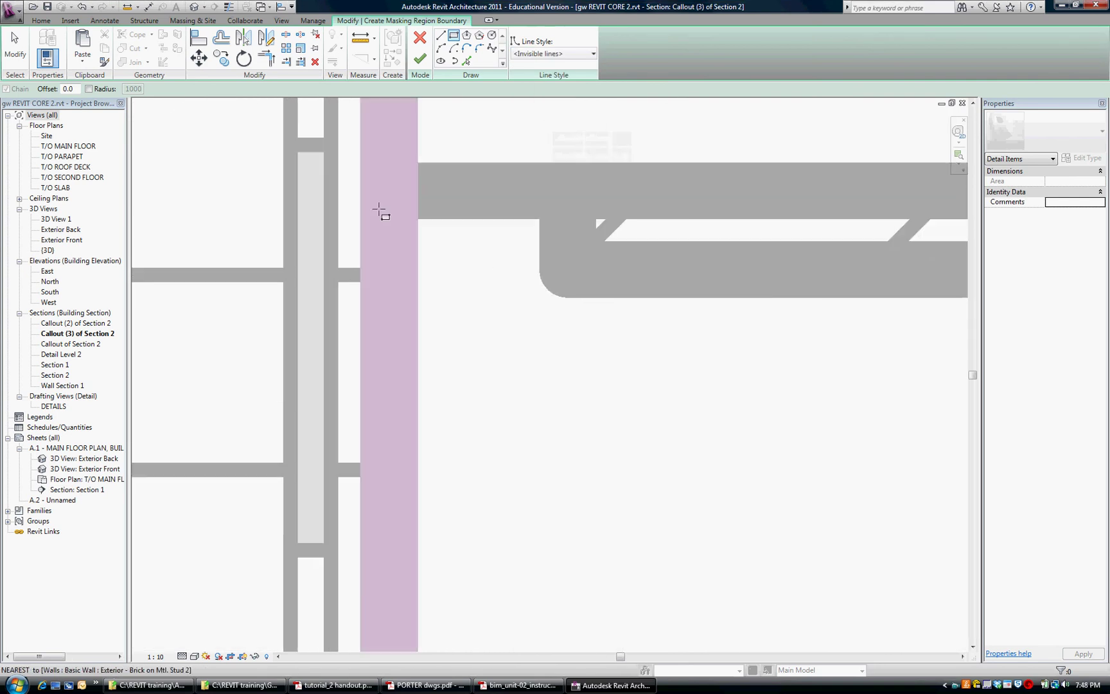
pyautogui.click(358, 218)
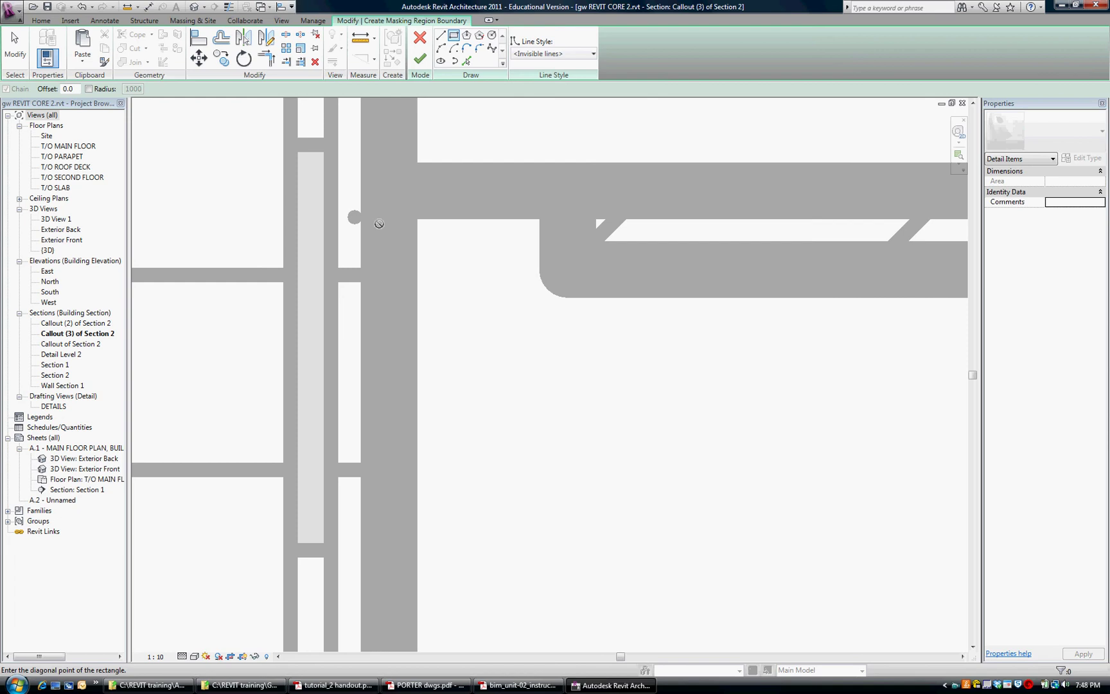
pyautogui.scroll(-3, 399, 270)
pyautogui.moveTo(433, 325)
pyautogui.mouseDown(button='middle')
pyautogui.moveTo(451, 289)
pyautogui.moveTo(451, 168)
pyautogui.mouseUp(button='middle')
pyautogui.scroll(-3, 441, 322)
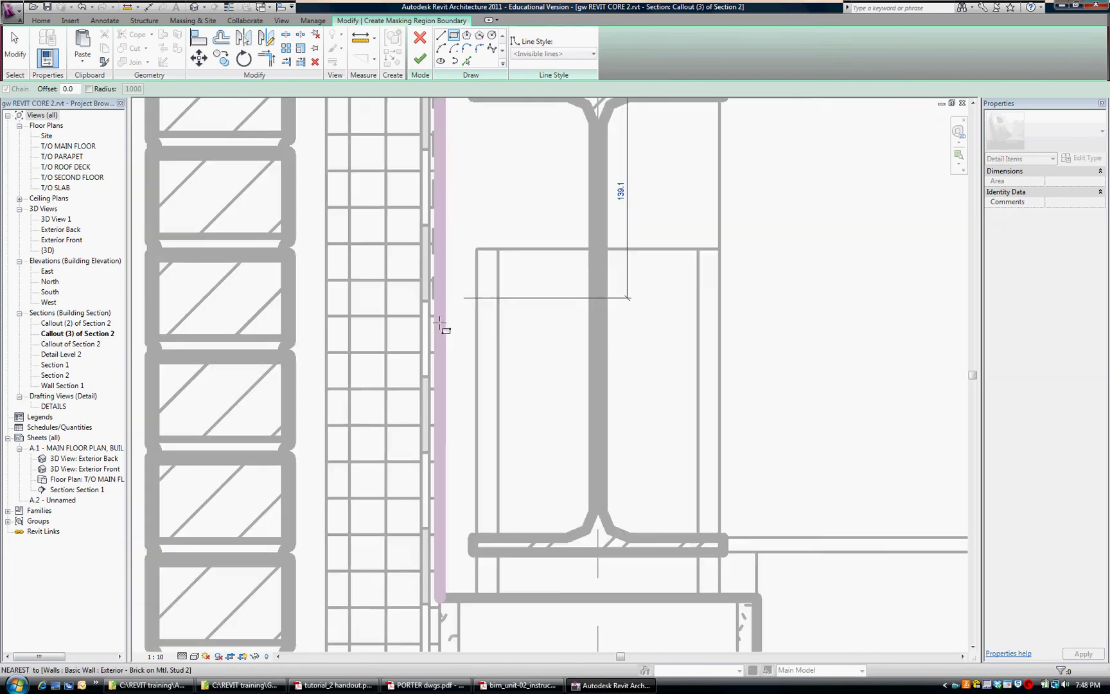
pyautogui.scroll(2, 442, 538)
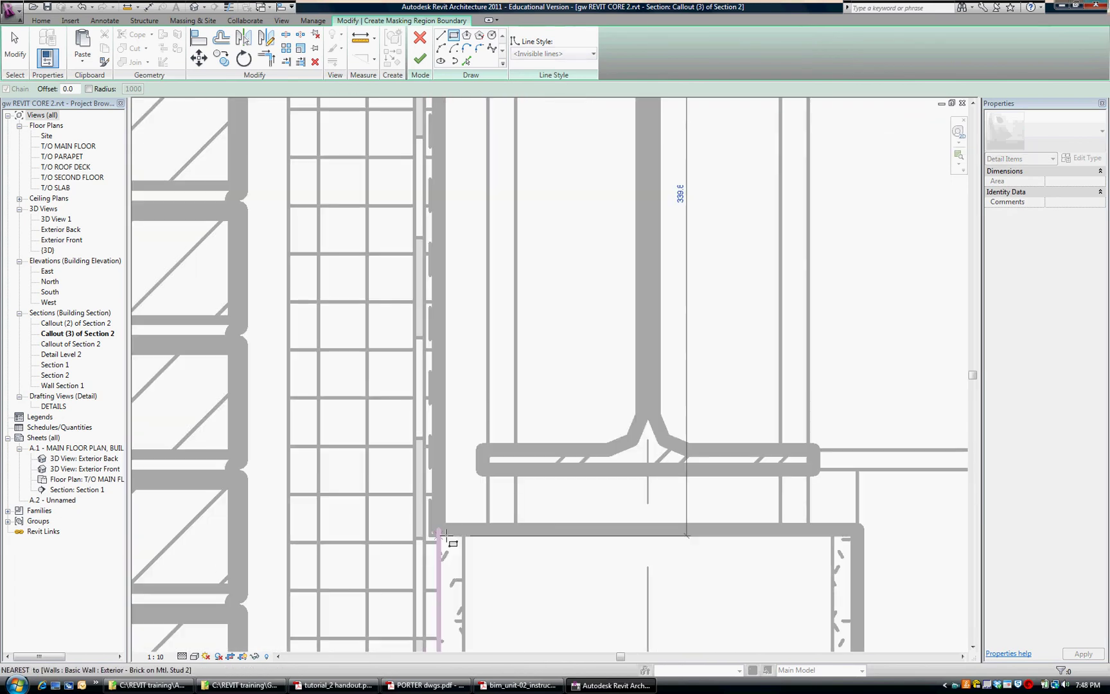
pyautogui.click(446, 535)
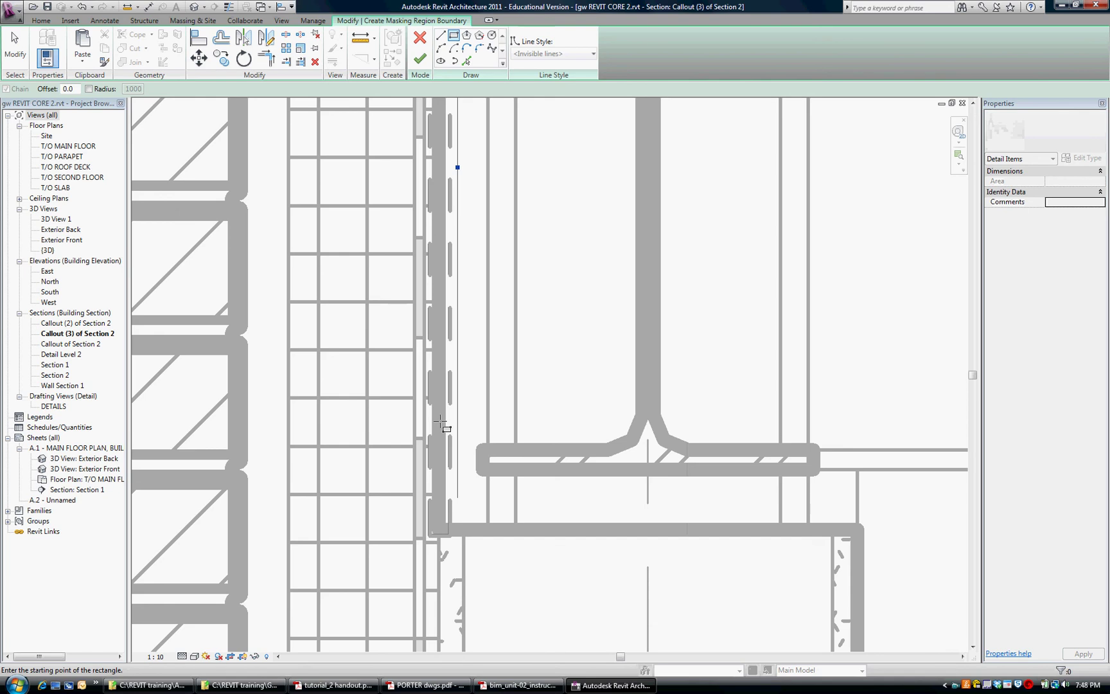
pyautogui.scroll(-2, 440, 422)
pyautogui.scroll(-1, 487, 366)
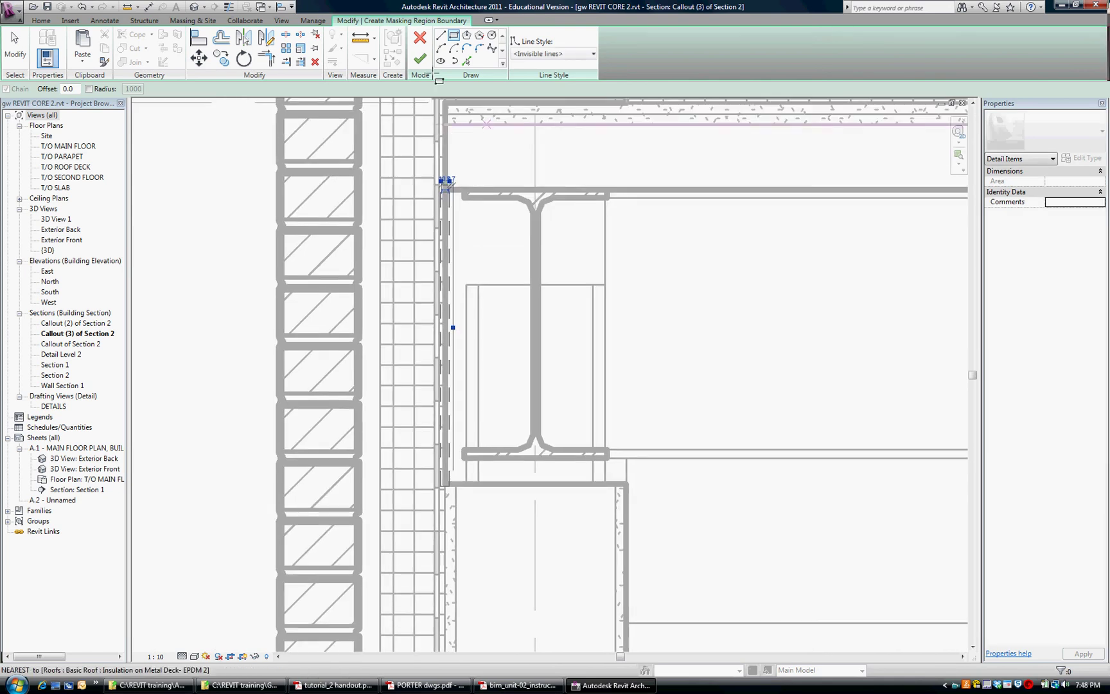
pyautogui.press('Escape')
pyautogui.press('Escape')
pyautogui.click(495, 463)
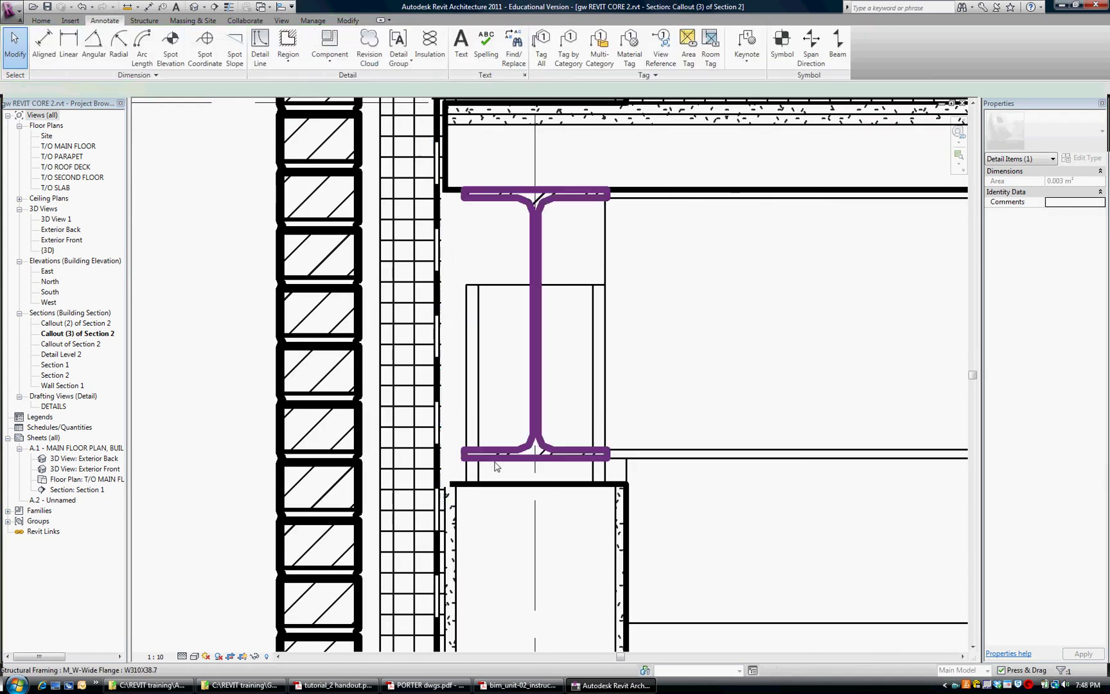
pyautogui.press('Escape')
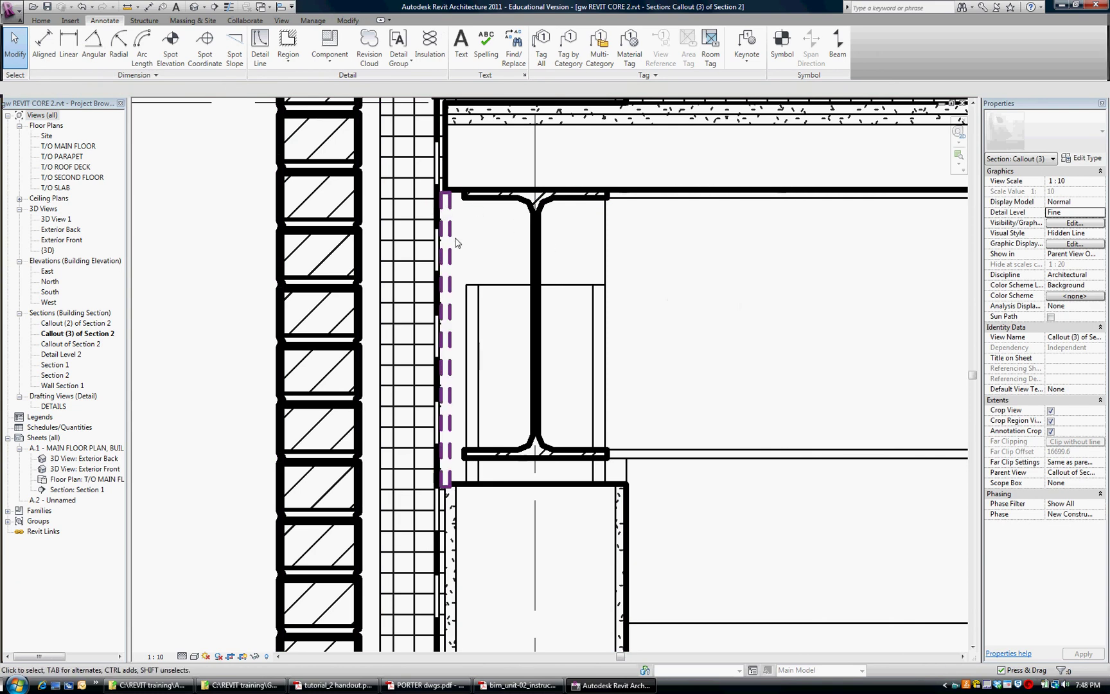
pyautogui.scroll(3, 453, 236)
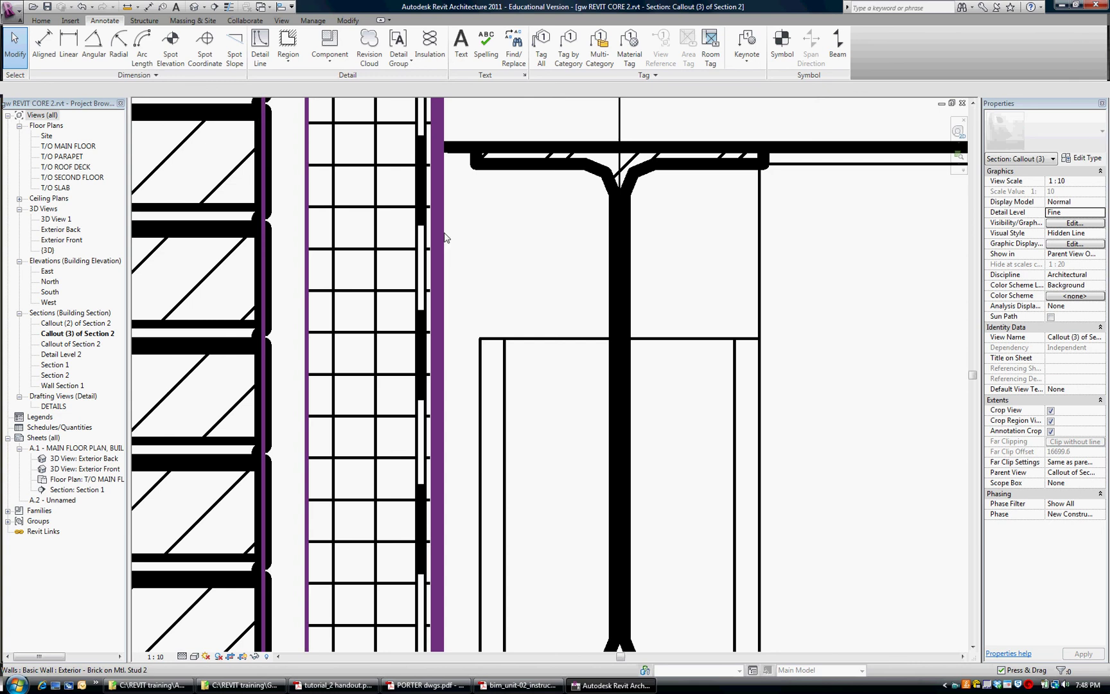
pyautogui.click(448, 235)
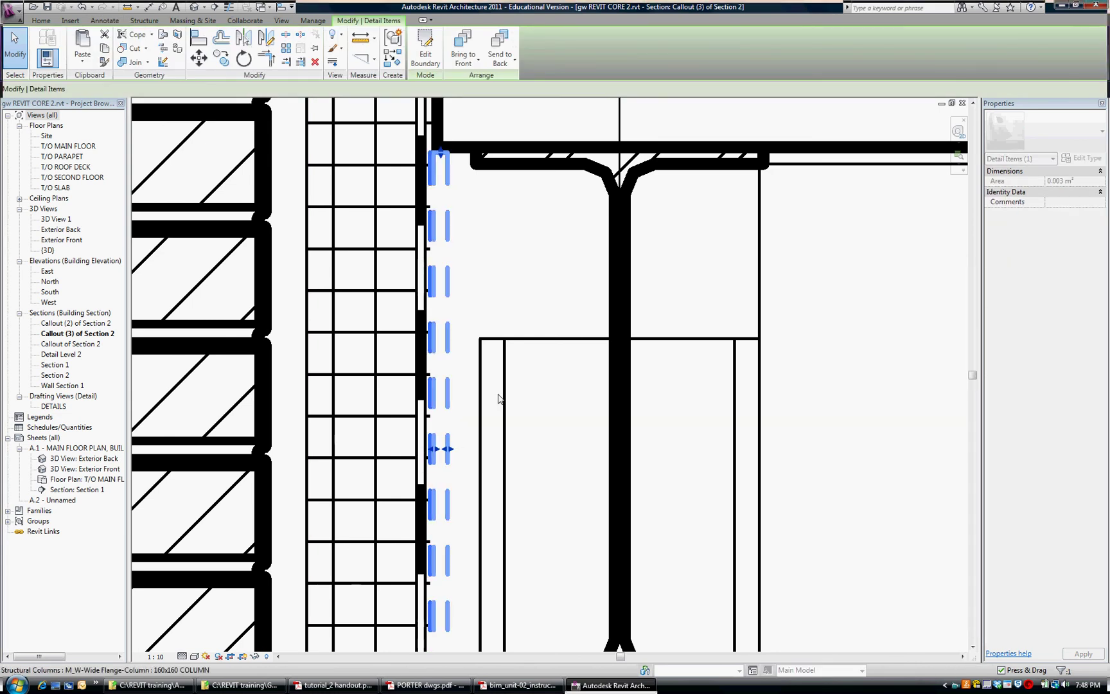
pyautogui.click(493, 348)
pyautogui.scroll(-3, 493, 349)
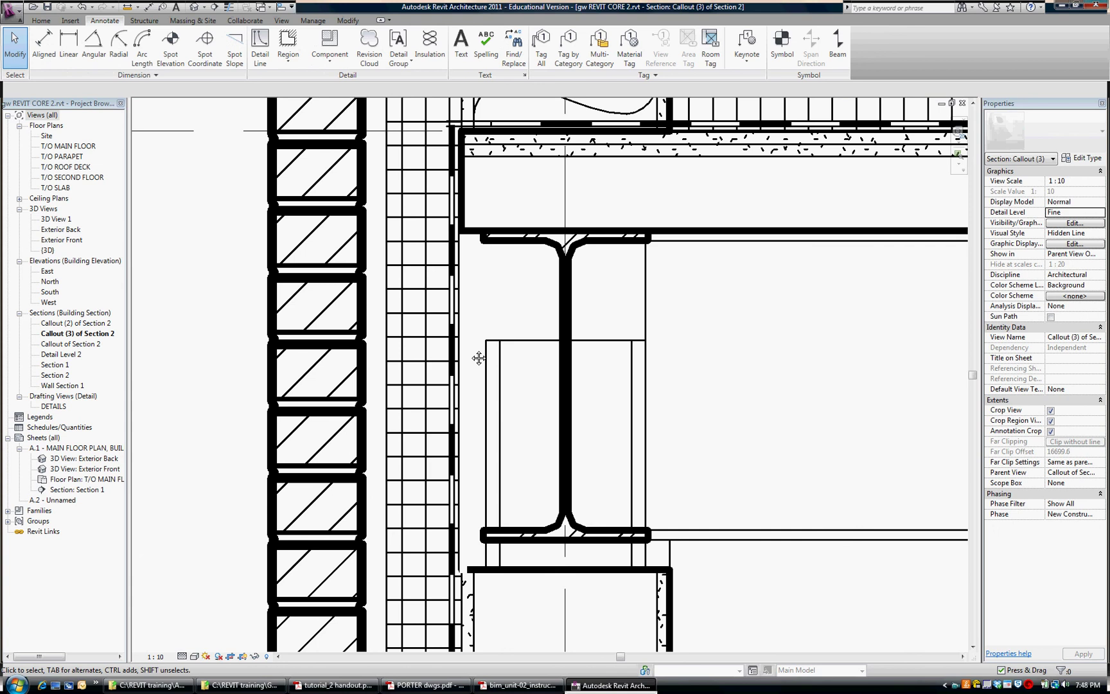
pyautogui.moveTo(479, 358); pyautogui.dragTo(475, 254, button='middle')
pyautogui.scroll(2, 476, 254)
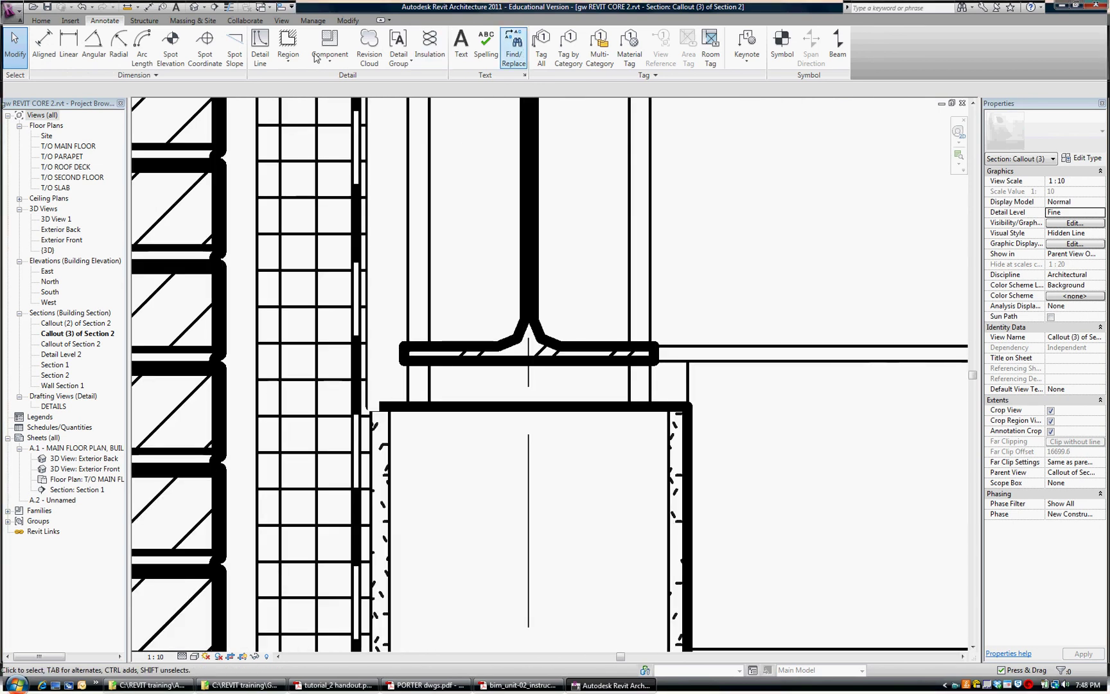
# Step: Draw a 190 × 8.5 rectangular masking region over the column top under the beam flange
pyautogui.click(288, 45)
pyautogui.click(460, 88)
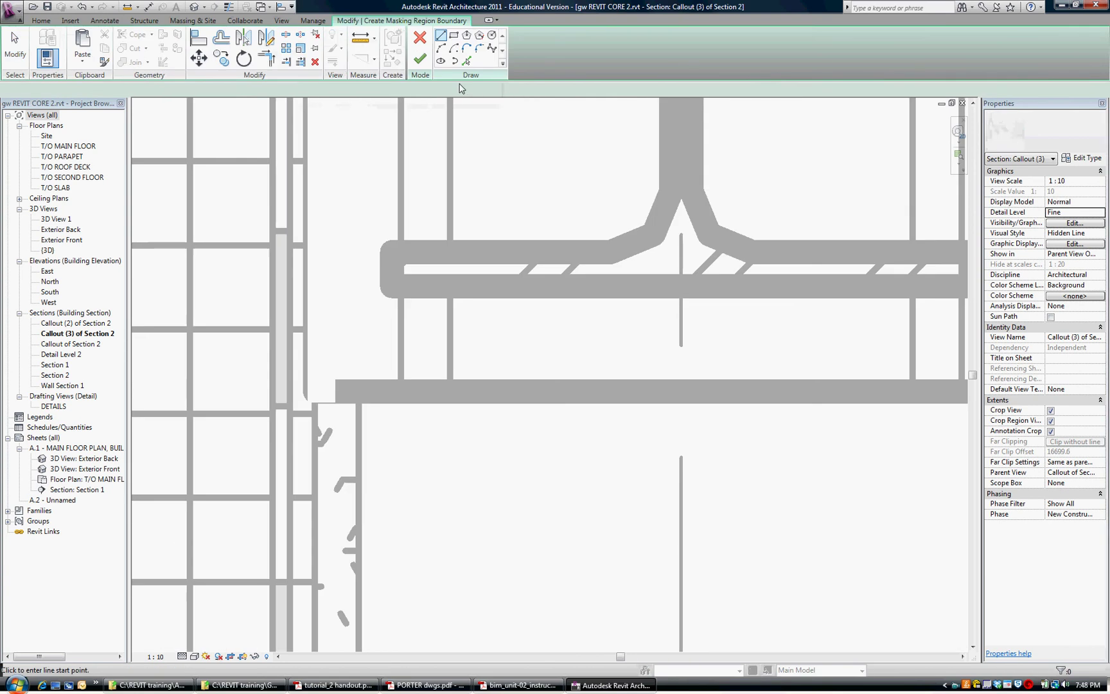
pyautogui.click(453, 36)
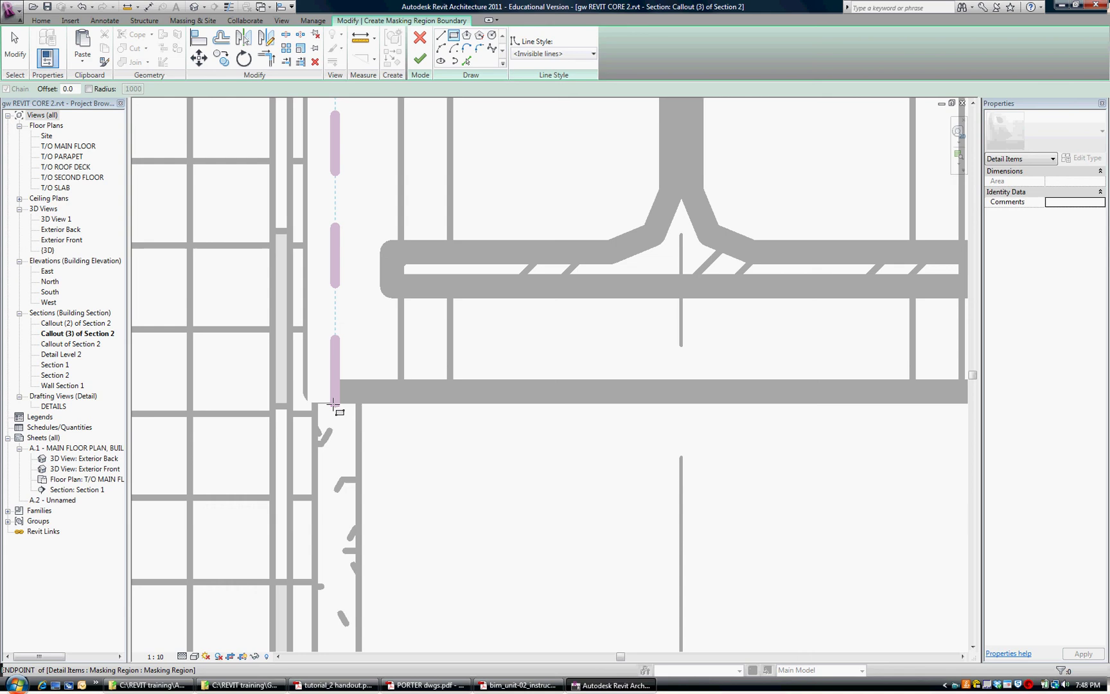
pyautogui.click(333, 403)
pyautogui.scroll(-3, 347, 390)
pyautogui.scroll(2, 507, 389)
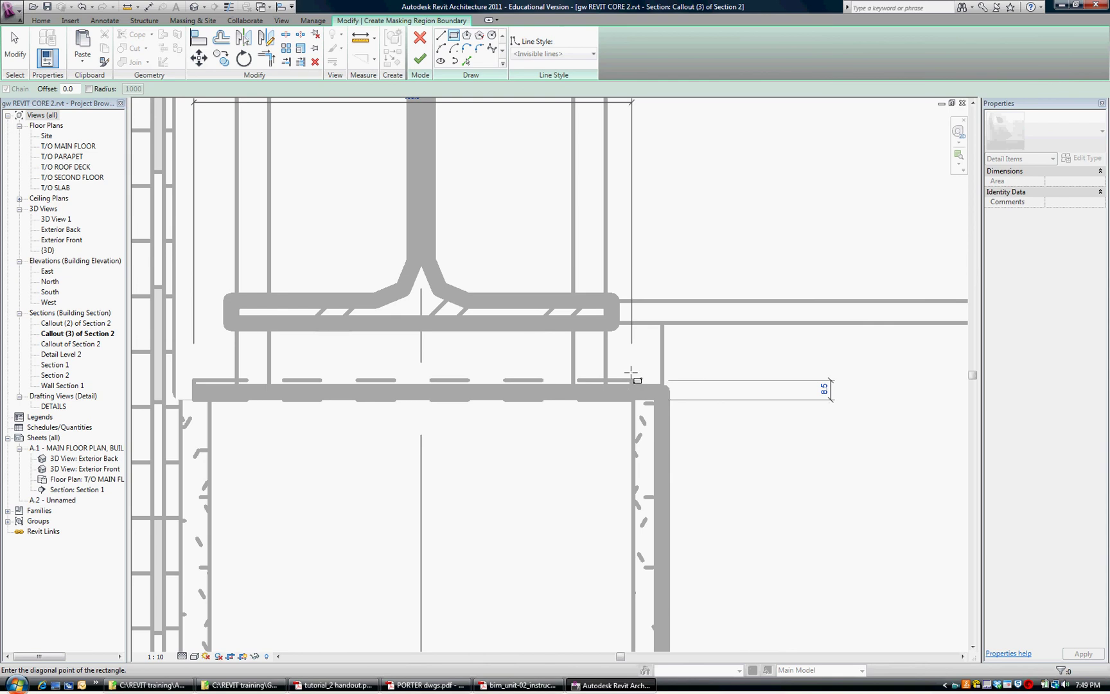
pyautogui.click(633, 380)
pyautogui.click(419, 58)
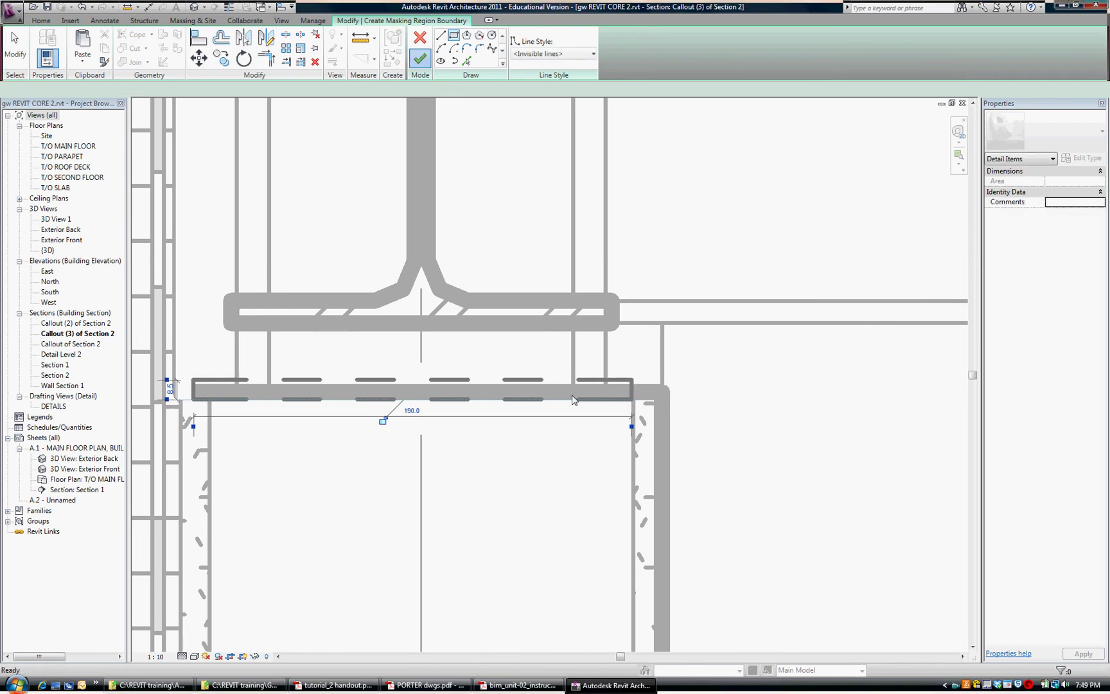
pyautogui.scroll(-2, 627, 475)
pyautogui.scroll(-2, 631, 481)
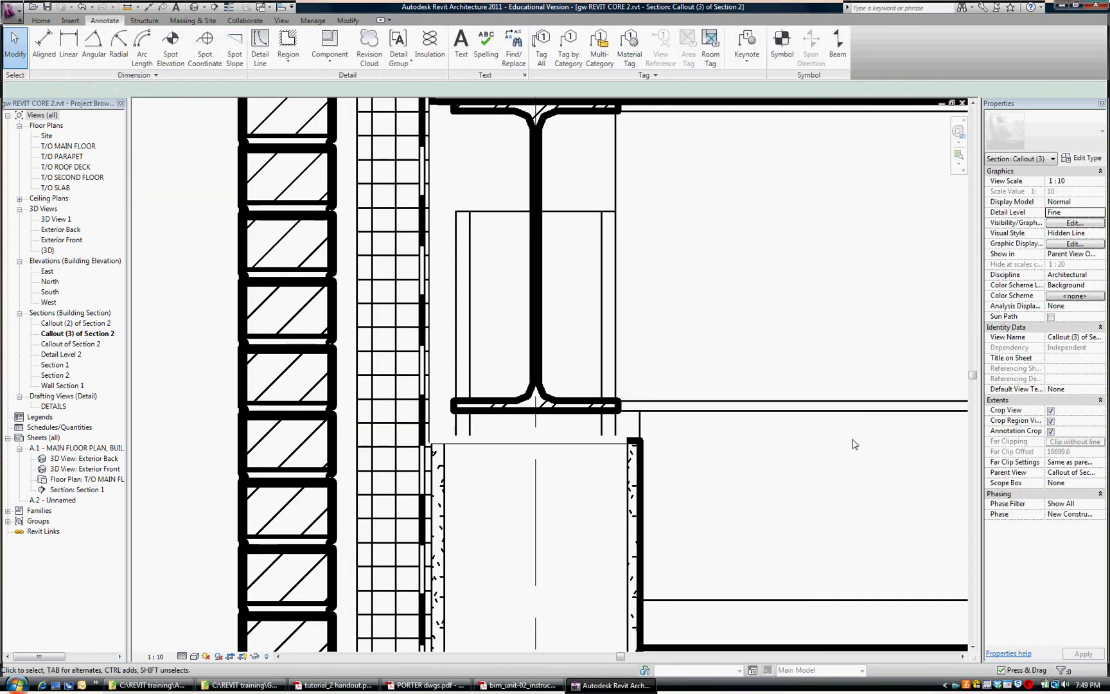
pyautogui.scroll(-2, 707, 412)
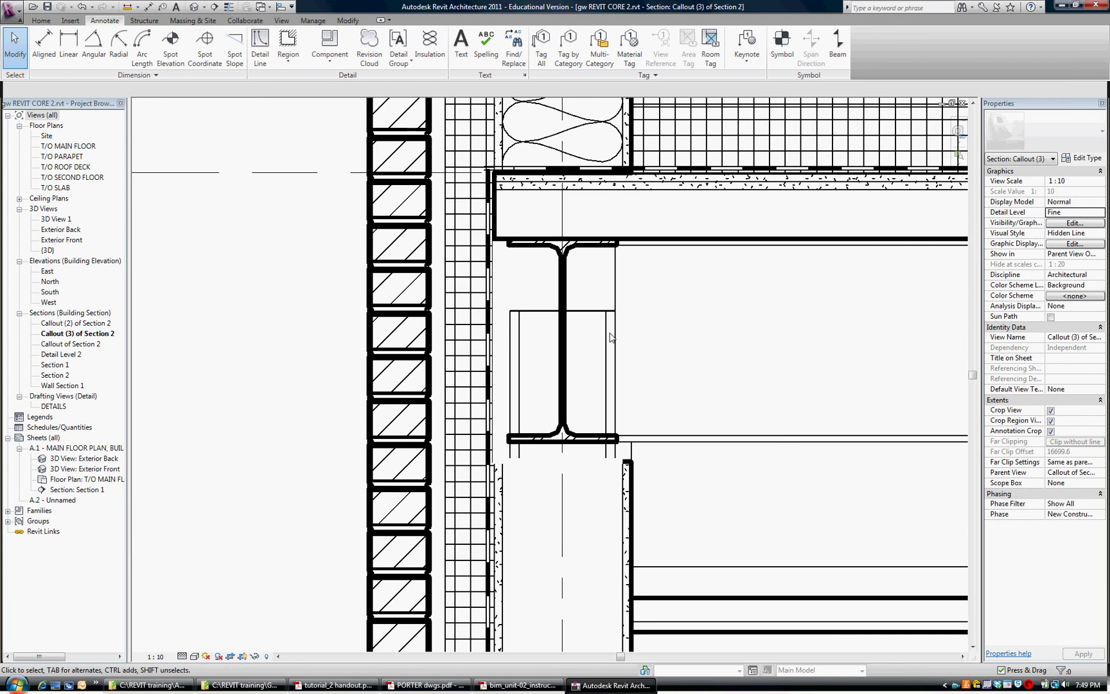
pyautogui.moveTo(546, 350)
pyautogui.mouseDown(button='middle')
pyautogui.moveTo(562, 352)
pyautogui.moveTo(542, 367)
pyautogui.mouseUp(button='middle')
pyautogui.scroll(2, 521, 453)
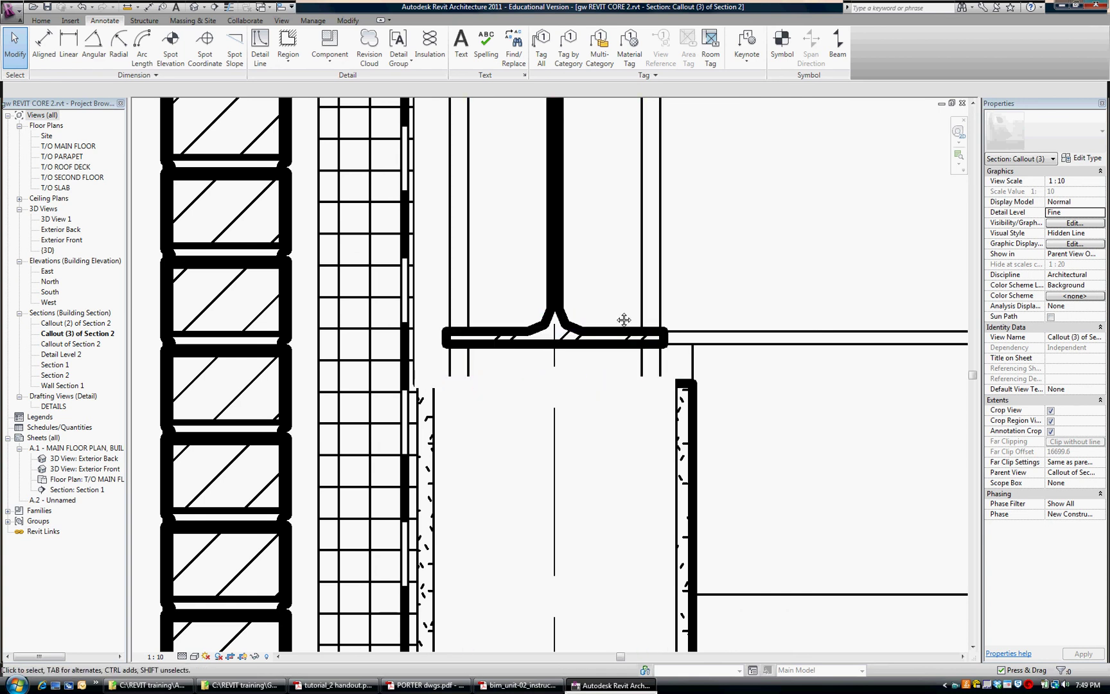
pyautogui.moveTo(623, 320); pyautogui.dragTo(593, 211, button='middle')
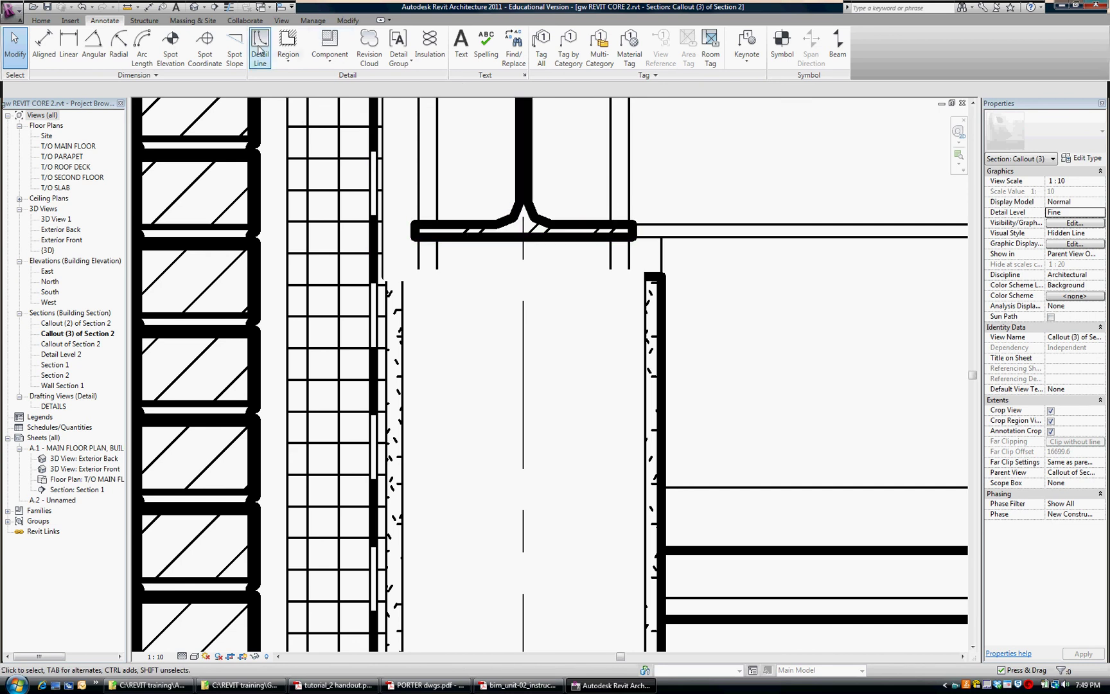
# Step: Draw a three-segment Medium Lines closure up, across under the flange, and down the column
pyautogui.click(260, 50)
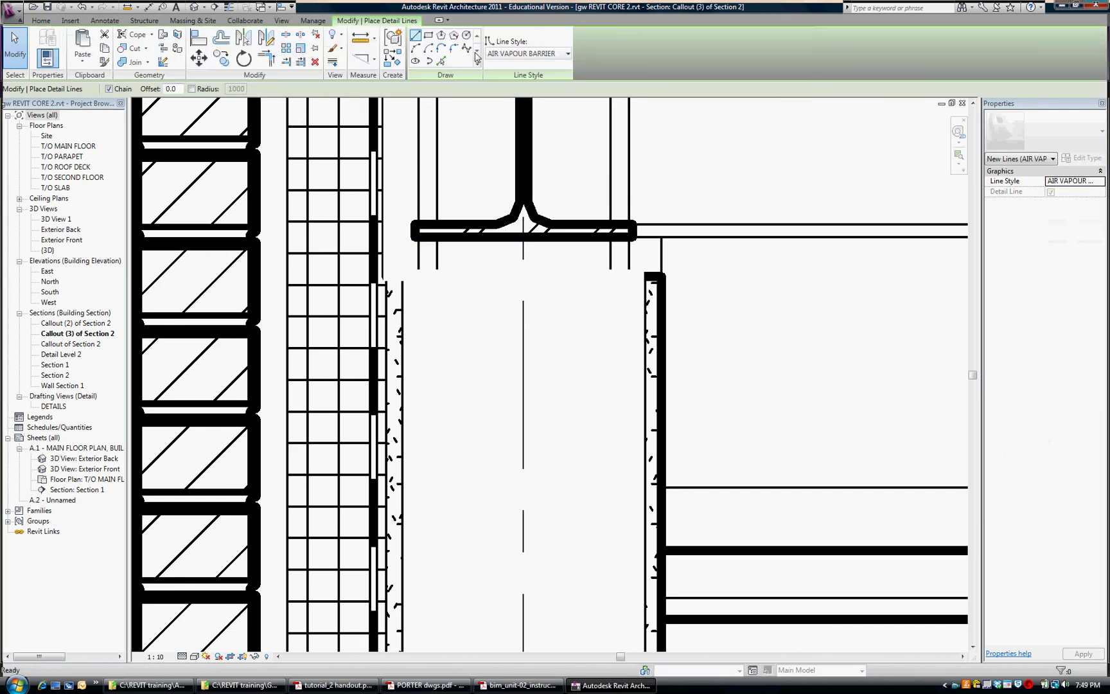
pyautogui.click(570, 55)
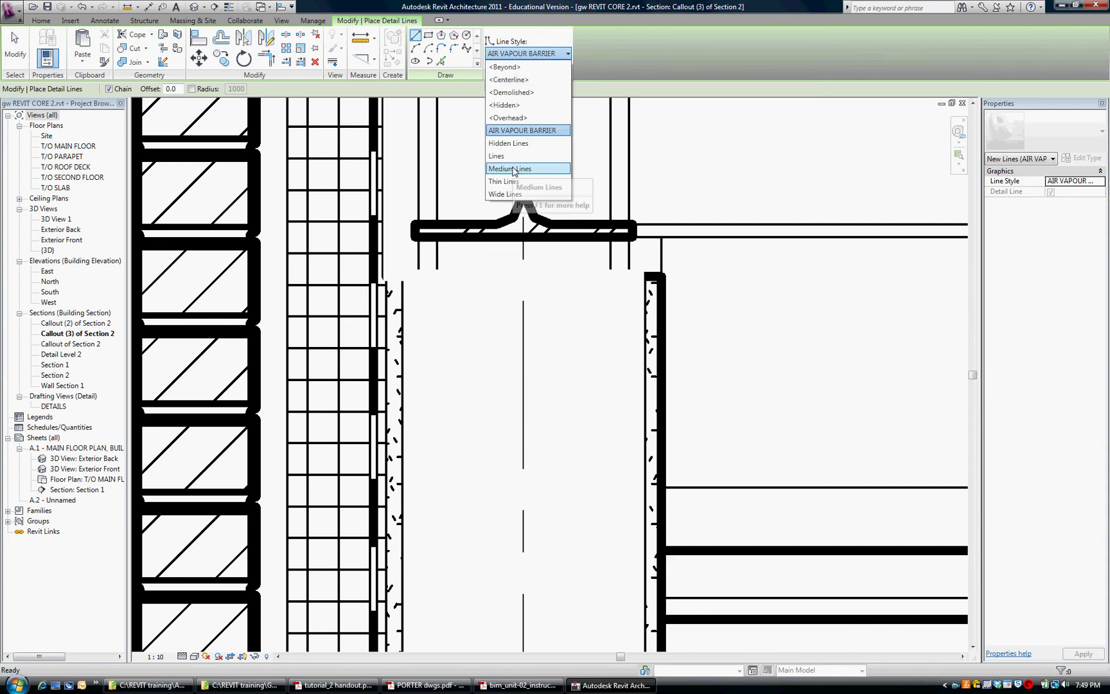
pyautogui.click(513, 170)
pyautogui.scroll(3, 554, 254)
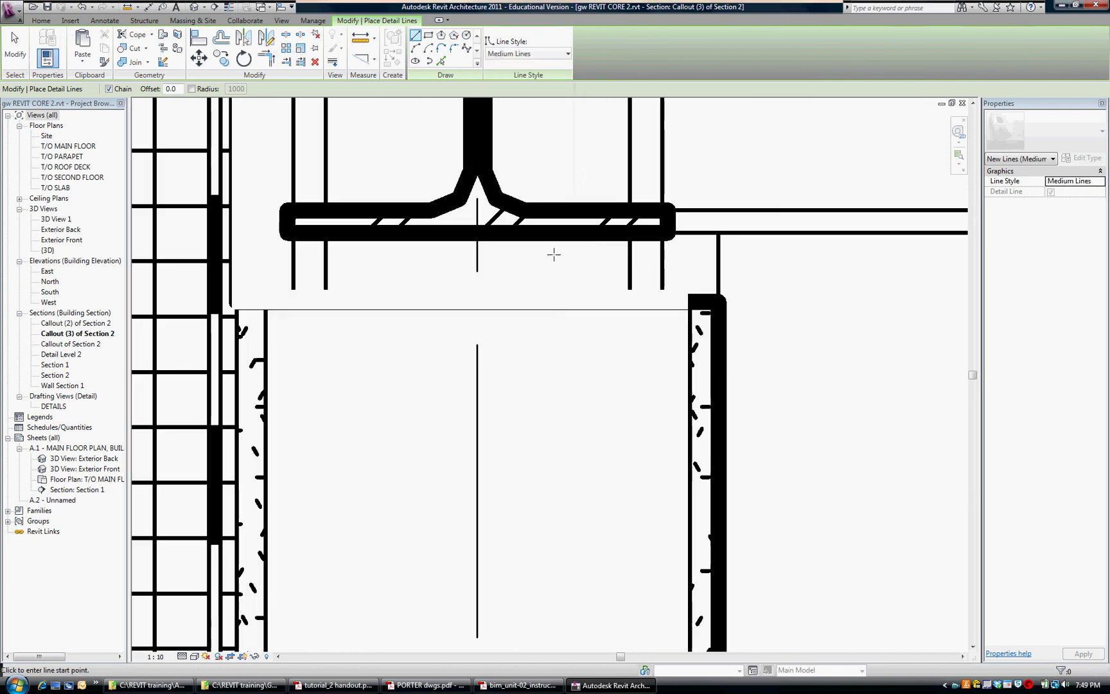
pyautogui.click(271, 355)
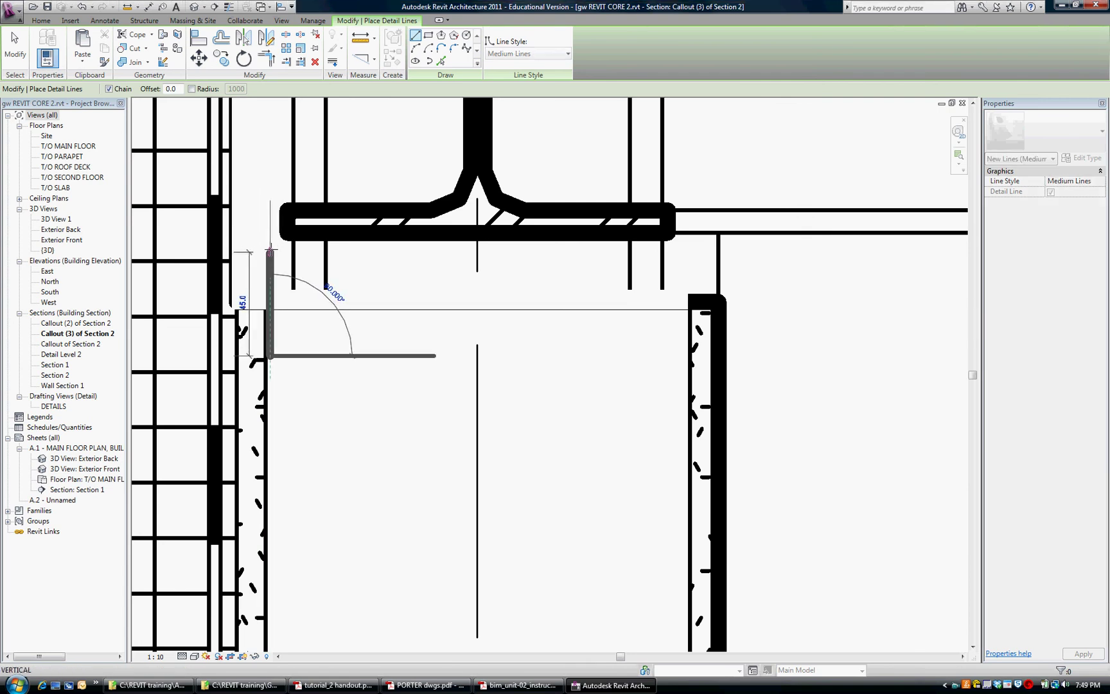
pyautogui.click(271, 247)
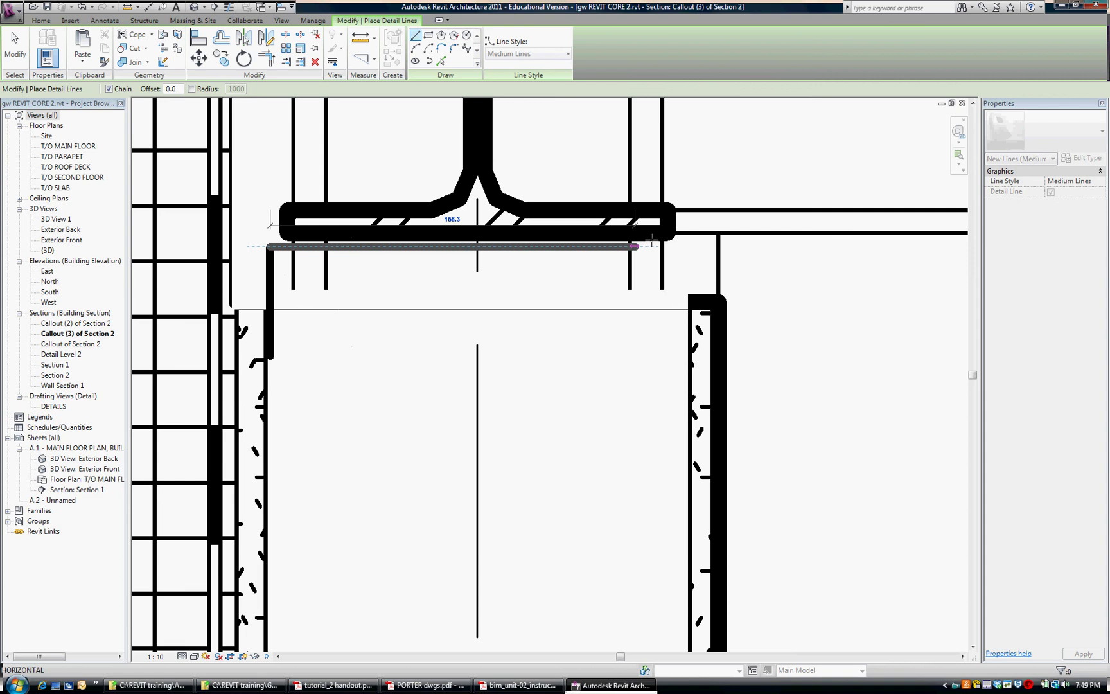
pyautogui.click(681, 248)
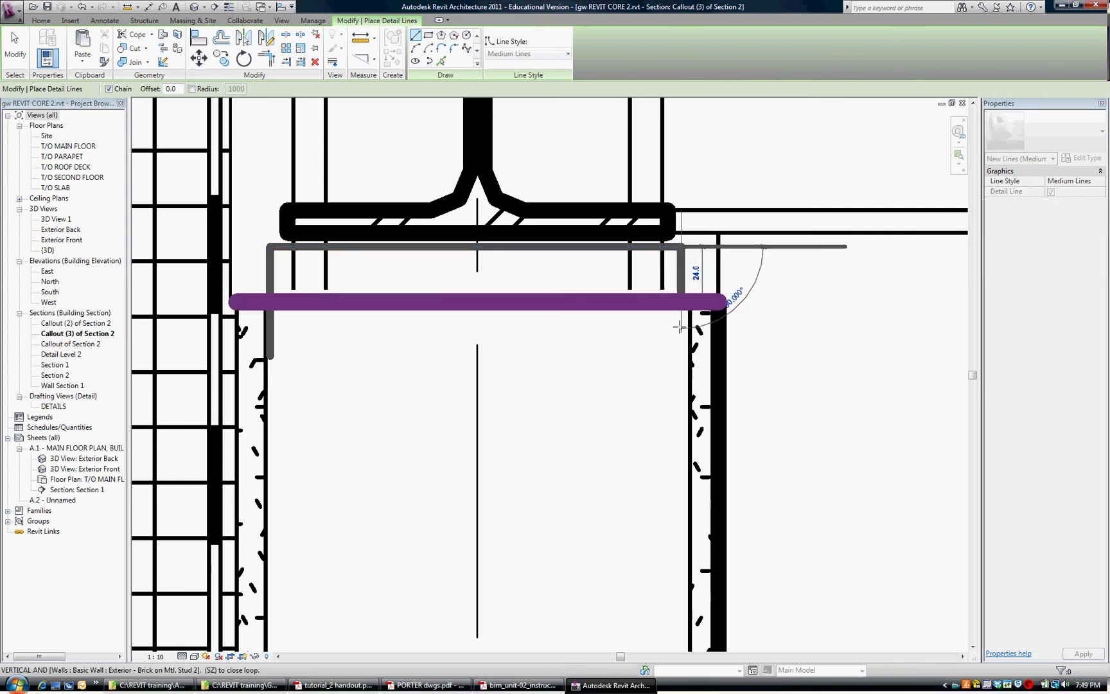
pyautogui.click(681, 356)
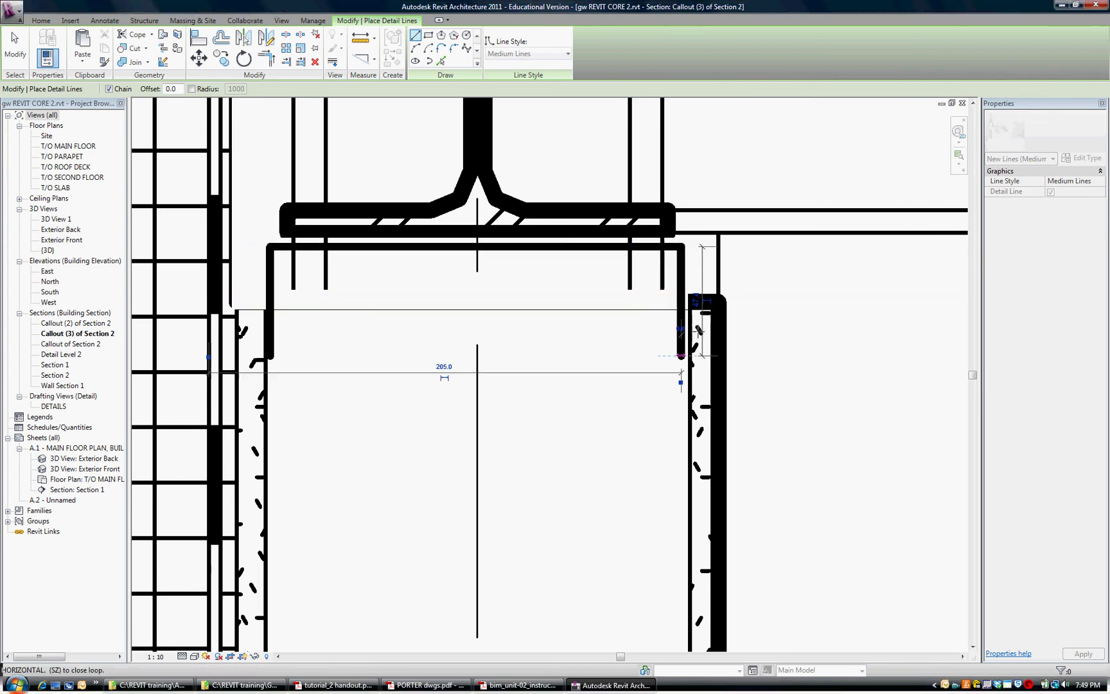
pyautogui.press('Escape')
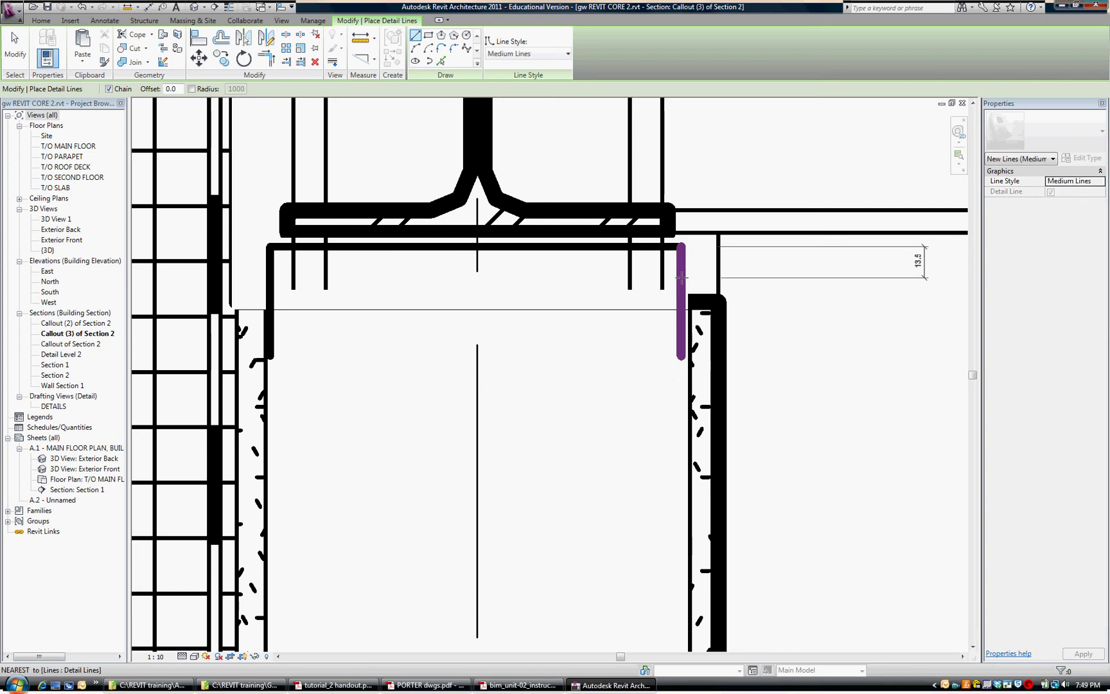
pyautogui.press('Escape')
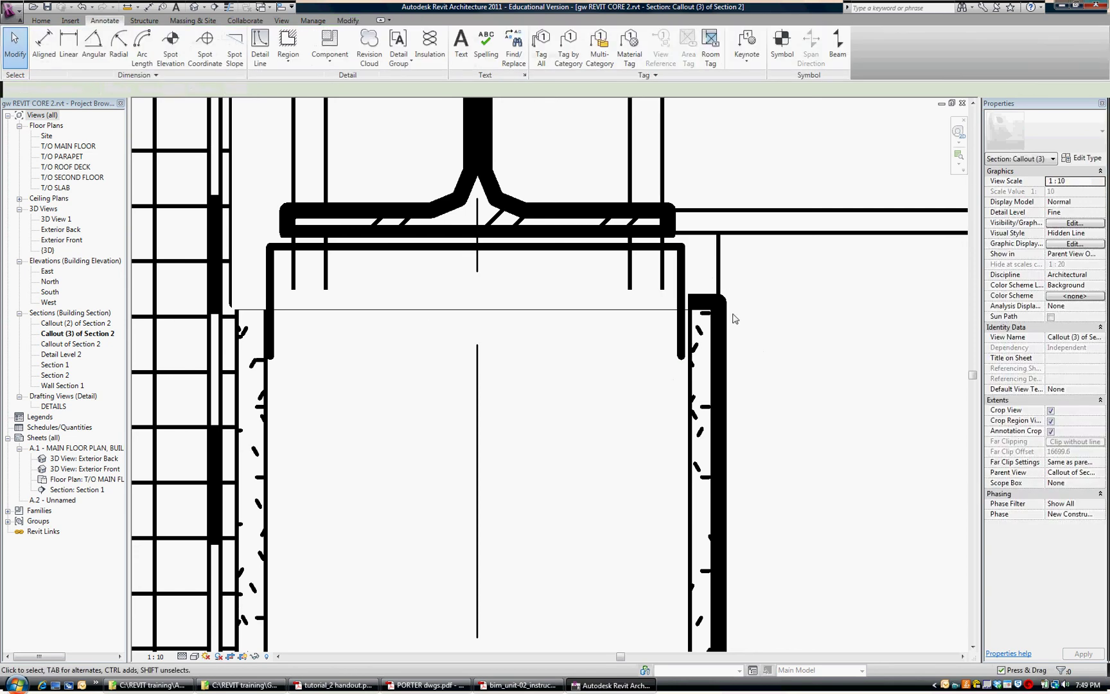
# Step: Drag the closure's right vertical line slightly outward
pyautogui.click(681, 281)
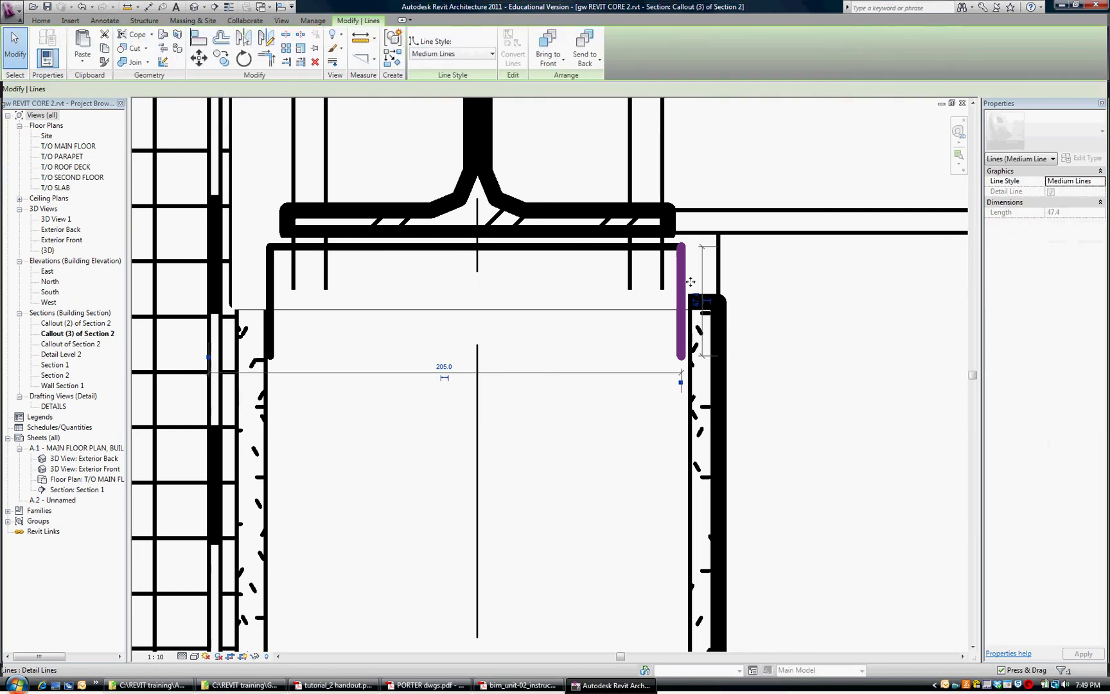
pyautogui.moveTo(683, 283); pyautogui.dragTo(687, 283)
pyautogui.click(493, 262)
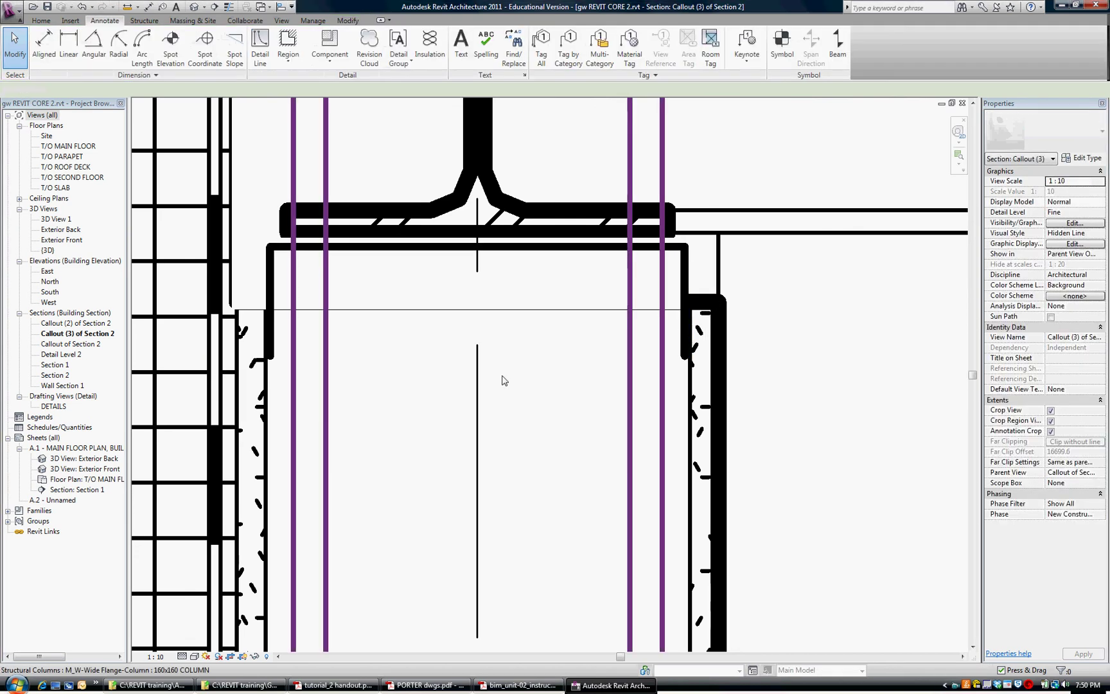
pyautogui.scroll(-2, 503, 379)
pyautogui.scroll(-2, 505, 375)
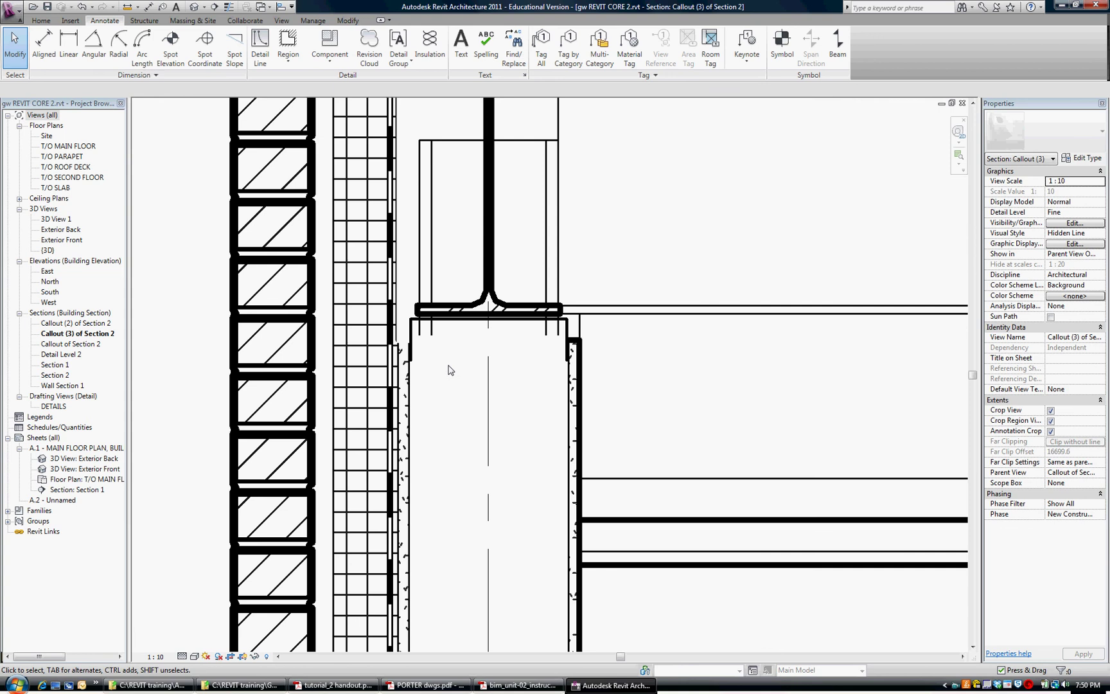
pyautogui.scroll(4, 446, 372)
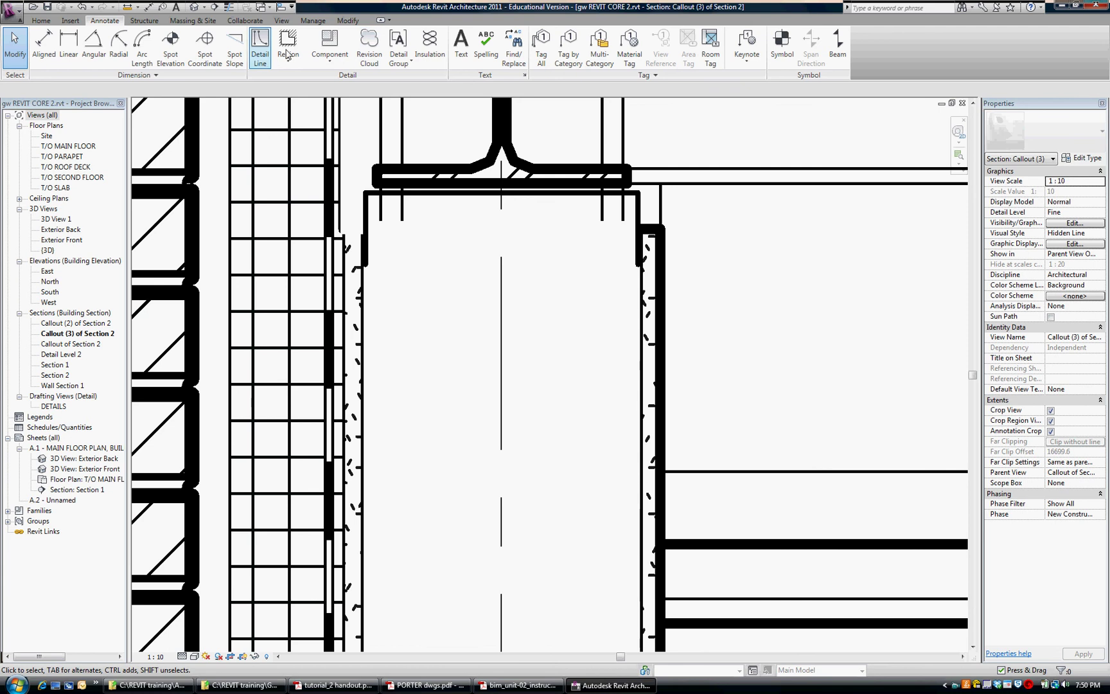
# Step: Chain-draw medium detail lines along the stud track's left leg, top and right leg
pyautogui.click(260, 46)
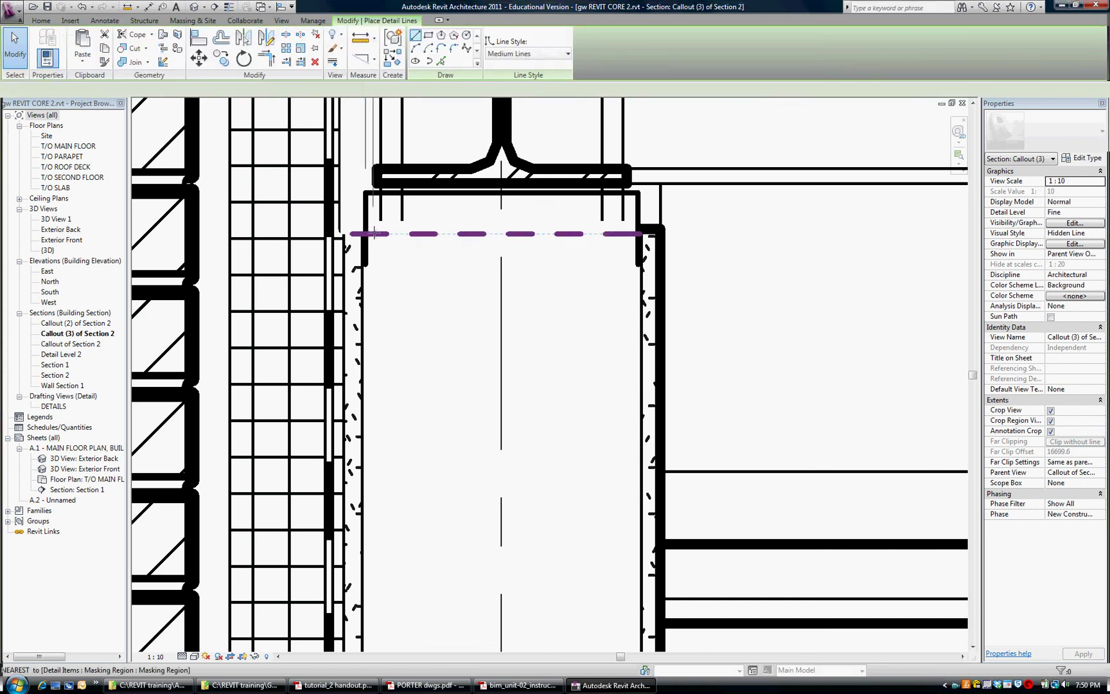
pyautogui.scroll(3, 374, 233)
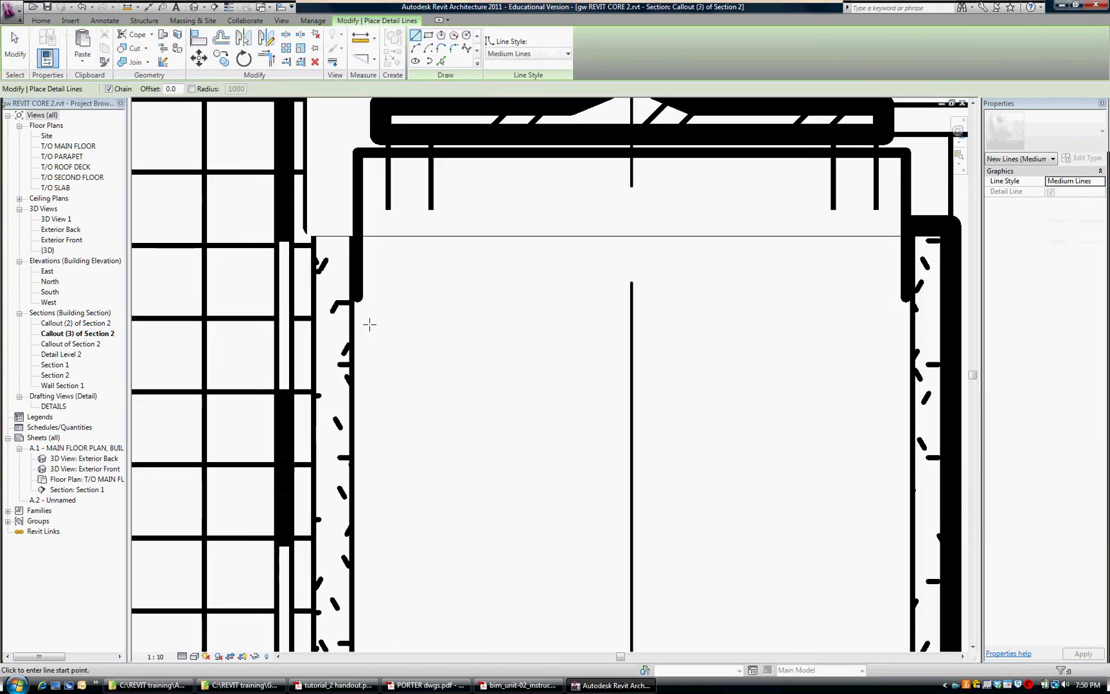
pyautogui.click(370, 361)
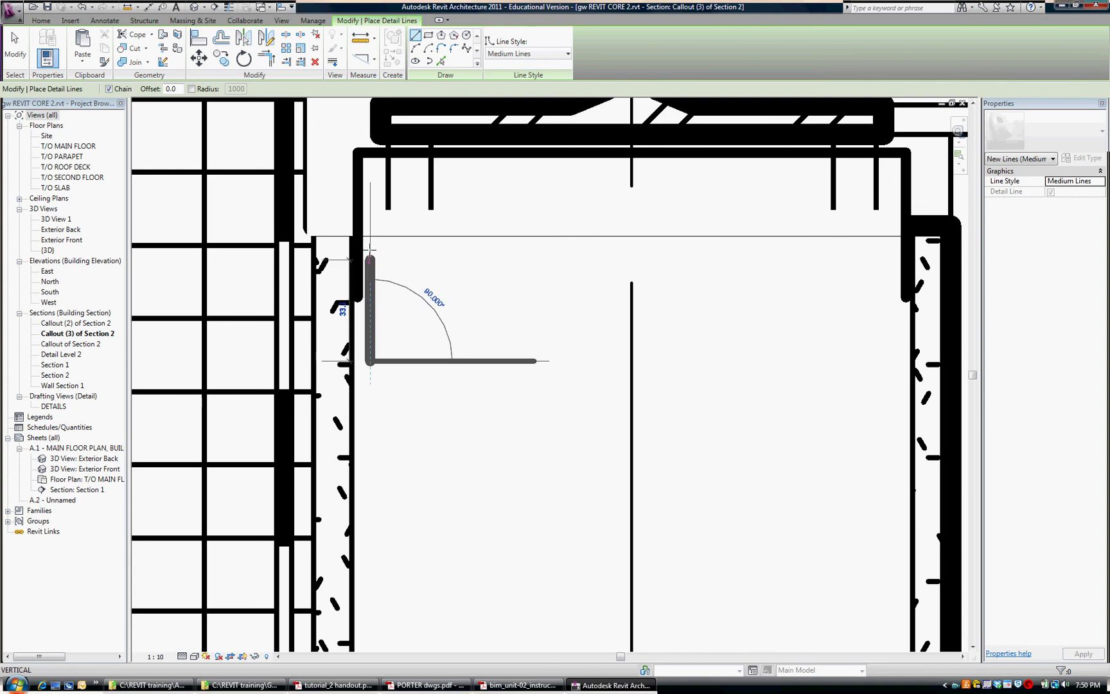
pyautogui.click(435, 246)
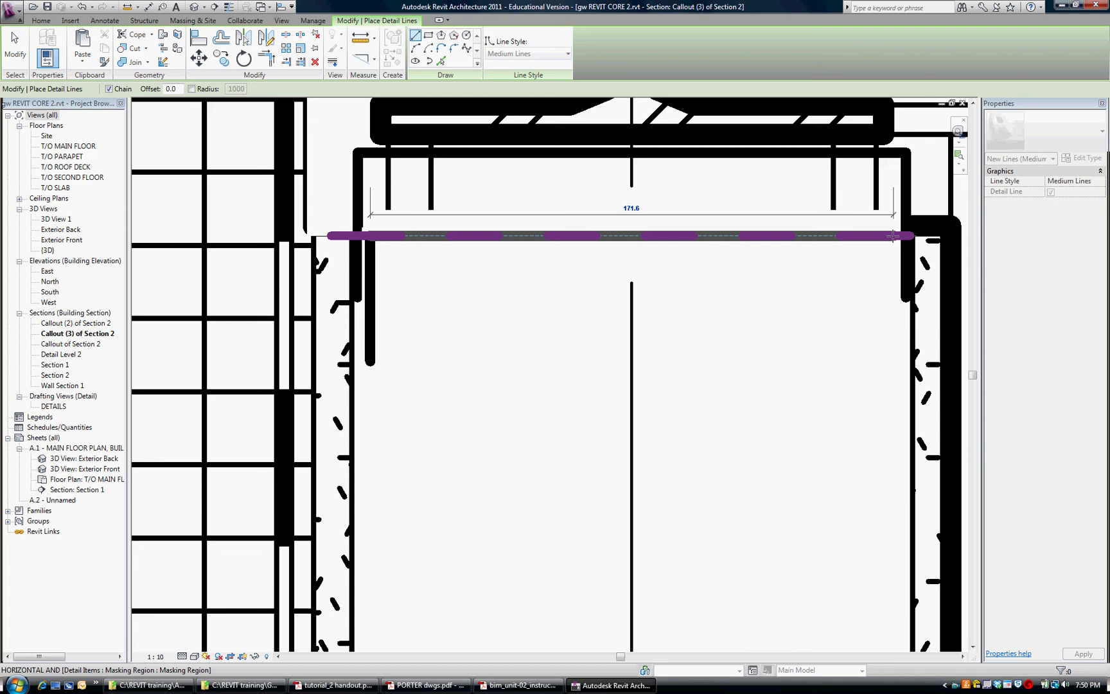
pyautogui.click(893, 237)
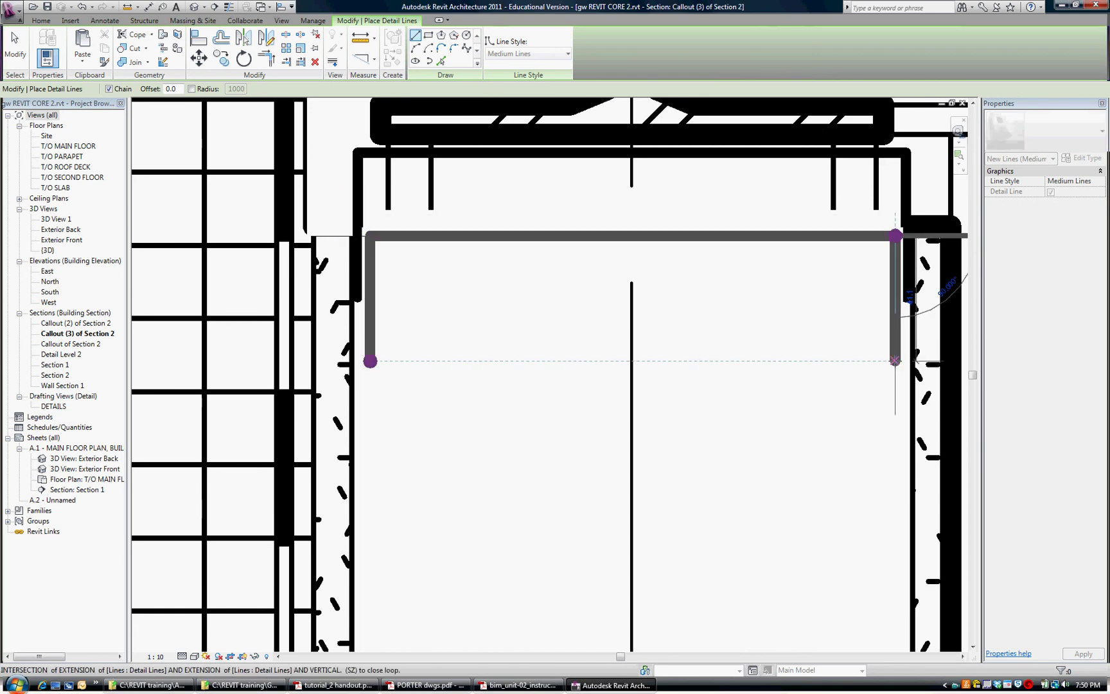
pyautogui.click(895, 360)
pyautogui.press('Escape')
pyautogui.scroll(-5, 610, 339)
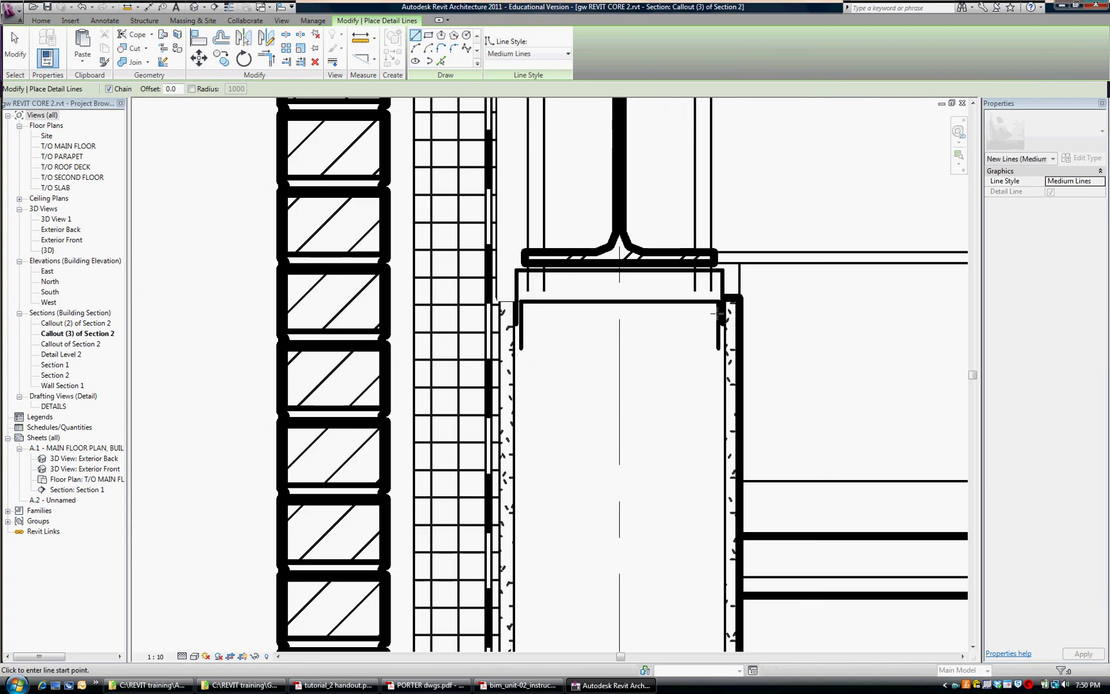
pyautogui.scroll(3, 711, 339)
pyautogui.press('Escape')
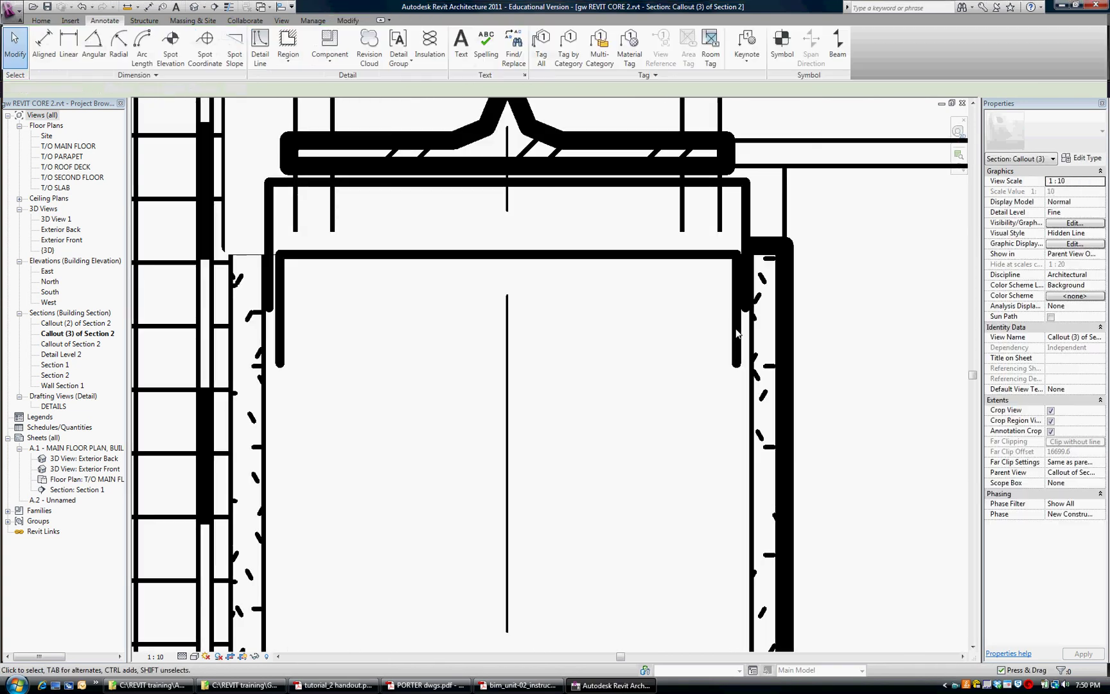
# Step: Shift the closure's right vertical line against the wall's inner face
pyautogui.click(736, 305)
pyautogui.scroll(4, 735, 305)
pyautogui.moveTo(735, 305)
pyautogui.mouseDown()
pyautogui.moveTo(704, 298)
pyautogui.moveTo(729, 298)
pyautogui.mouseUp()
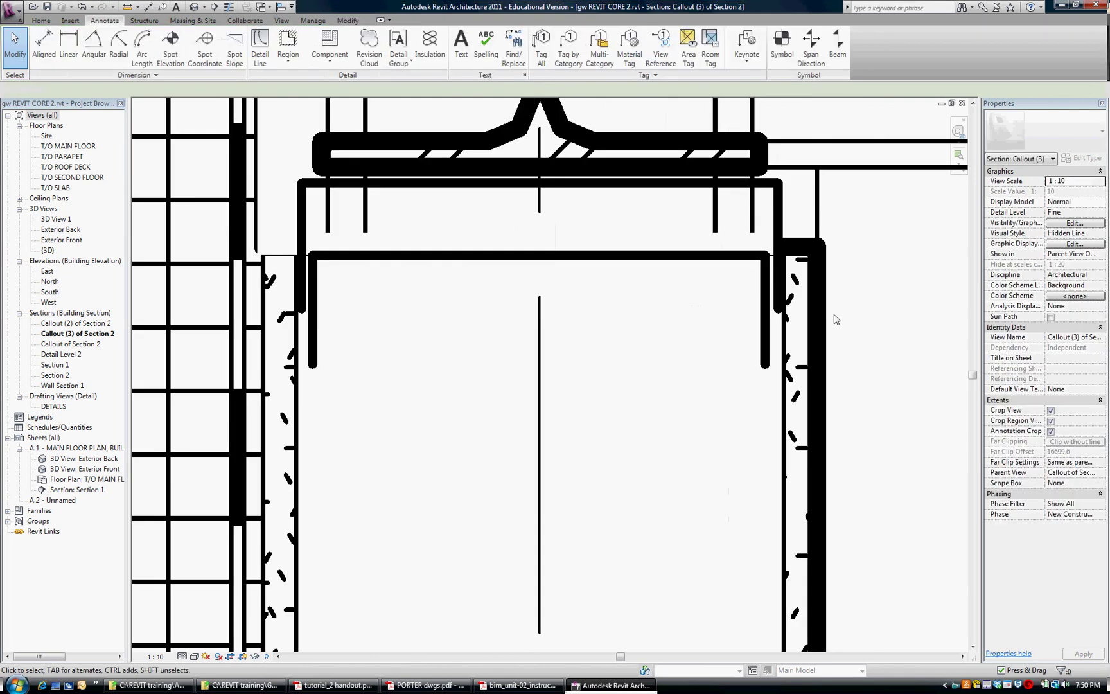
# Step: Select and check the vertical masking region at the wall
pyautogui.scroll(-4, 834, 319)
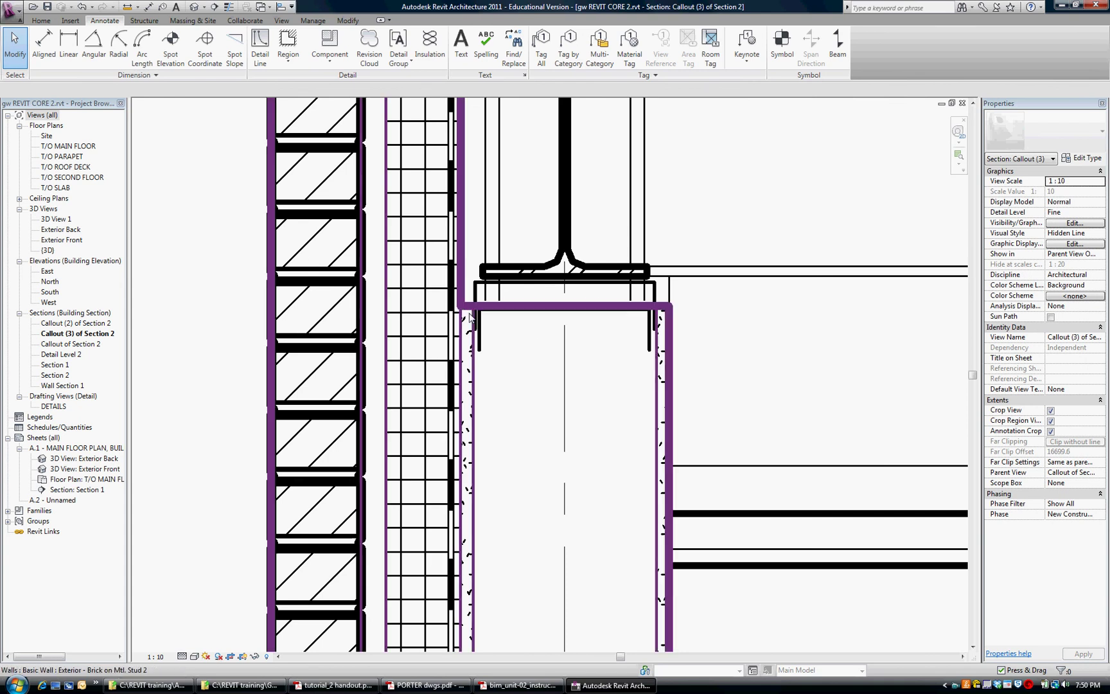
pyautogui.scroll(4, 460, 277)
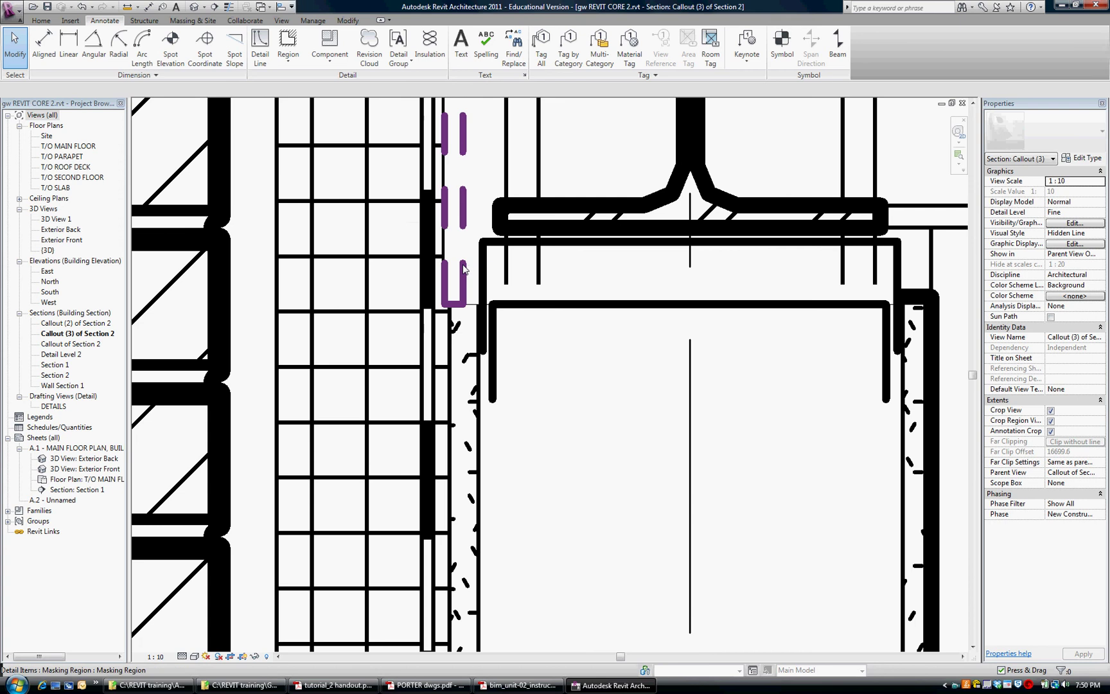
pyautogui.click(453, 306)
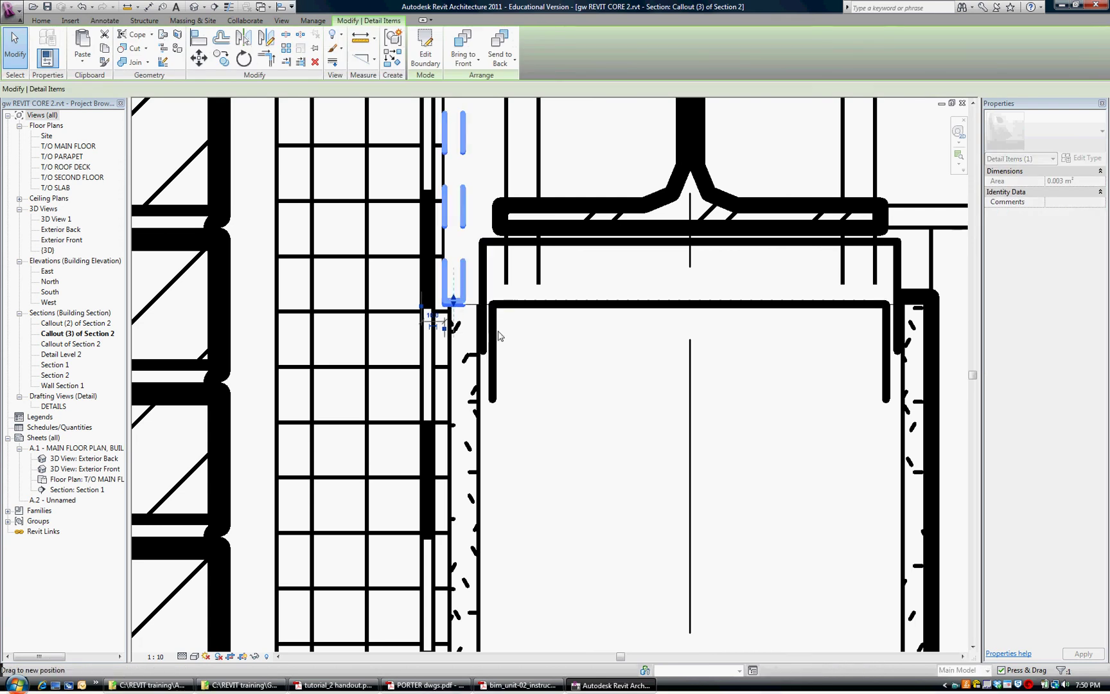
pyautogui.press('Escape')
pyautogui.scroll(5, 475, 313)
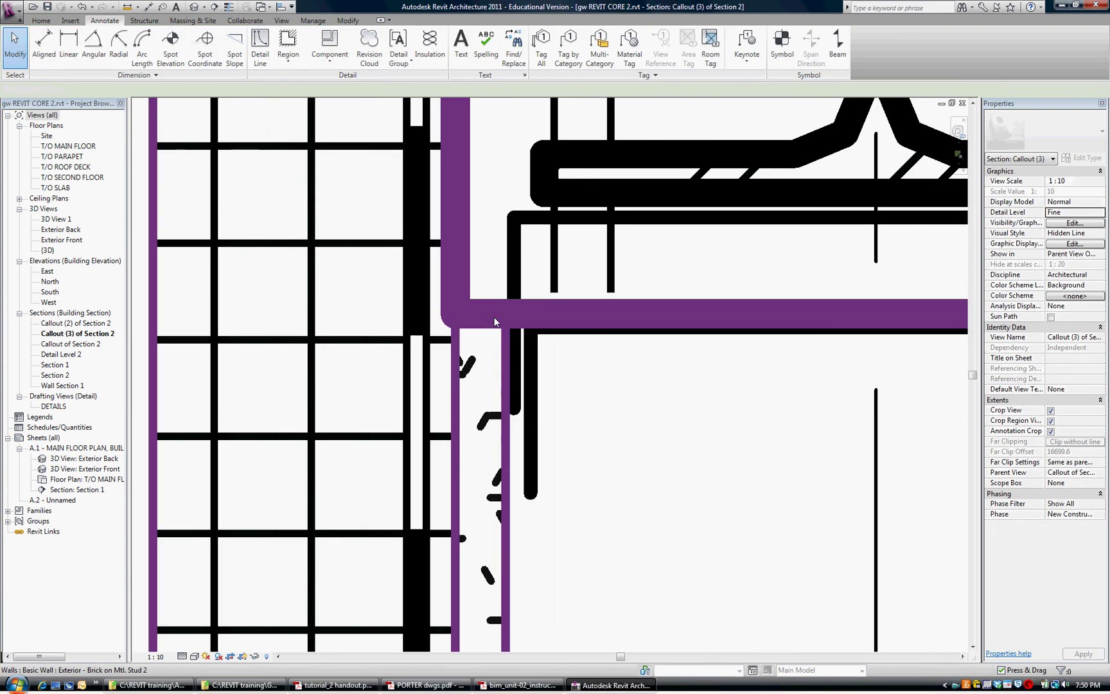
pyautogui.scroll(2, 645, 276)
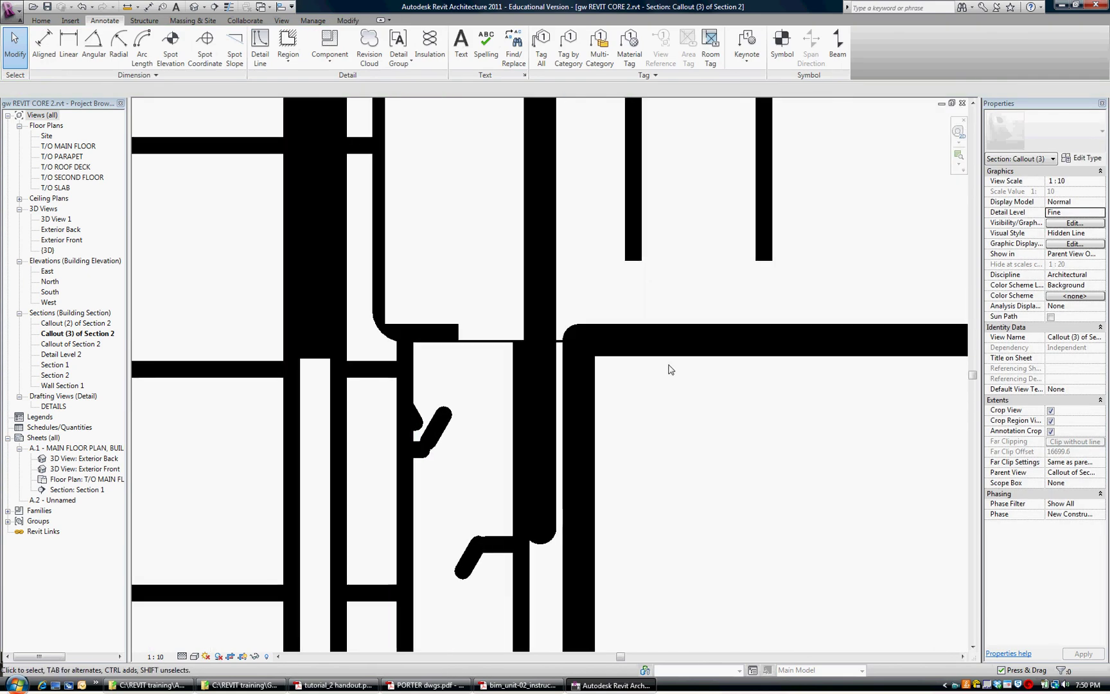
pyautogui.scroll(-2, 608, 392)
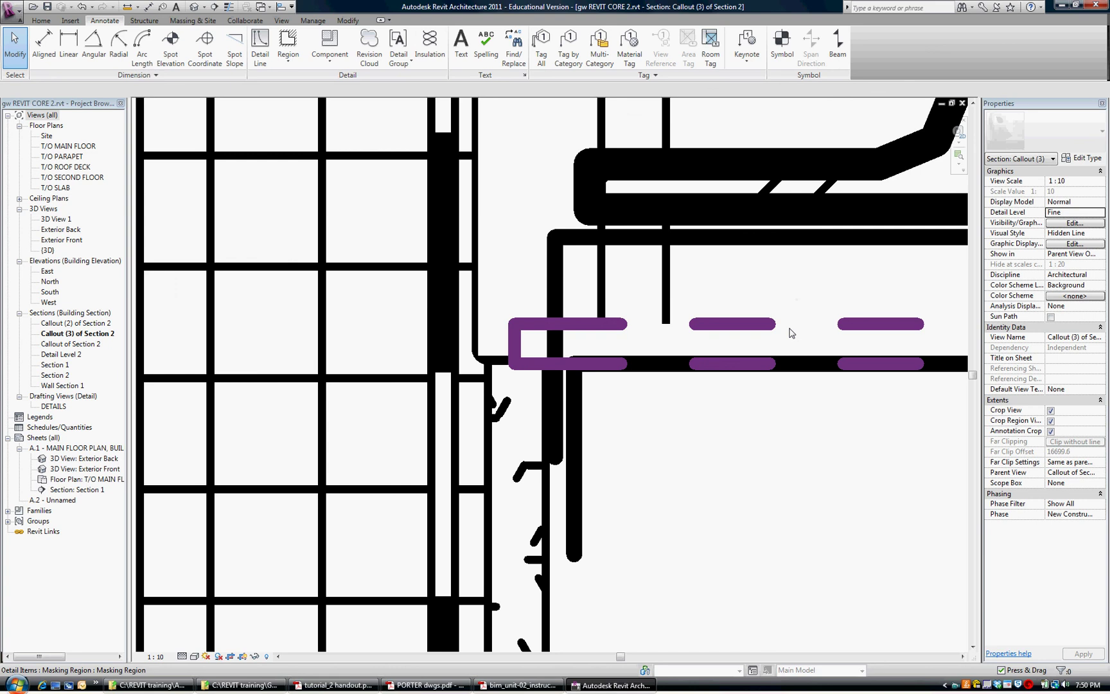
# Step: Stretch the corner masking region's edge to the right toward the closure lines
pyautogui.click(754, 327)
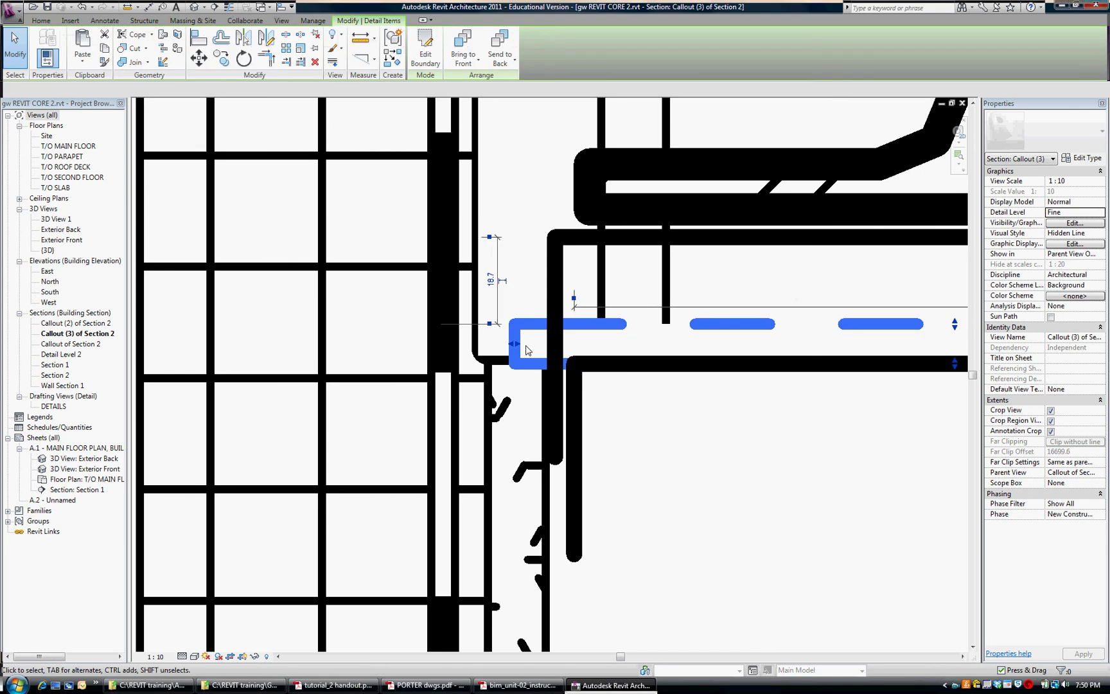
pyautogui.scroll(4, 557, 347)
pyautogui.moveTo(476, 340); pyautogui.dragTo(533, 339)
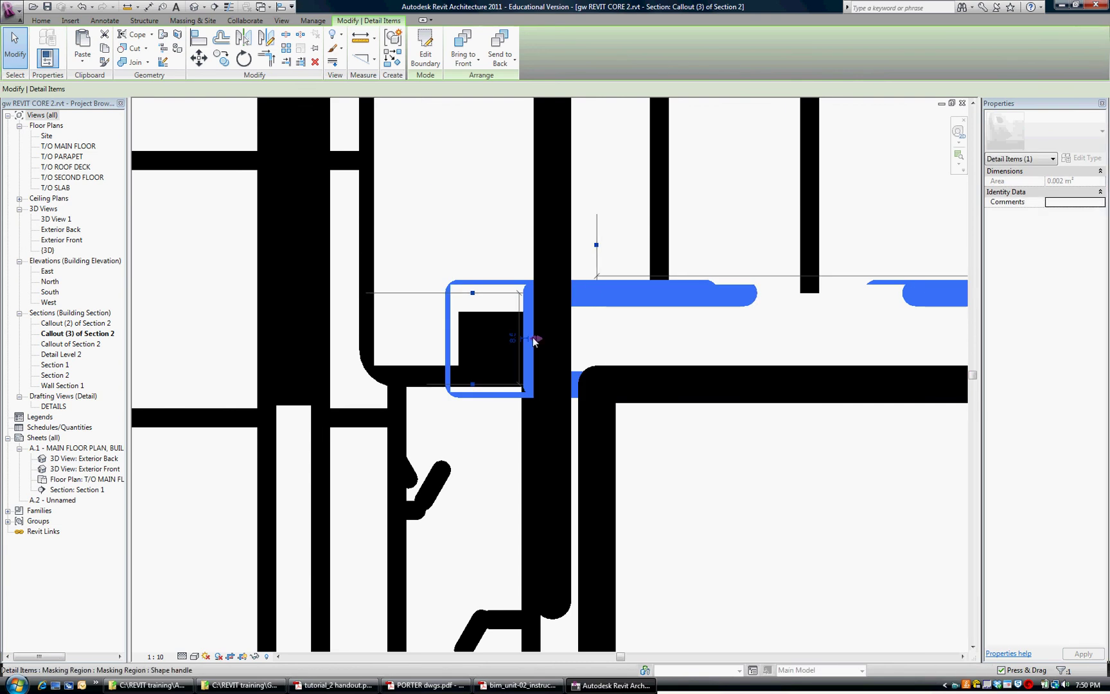
pyautogui.click(483, 429)
pyautogui.scroll(-2, 485, 429)
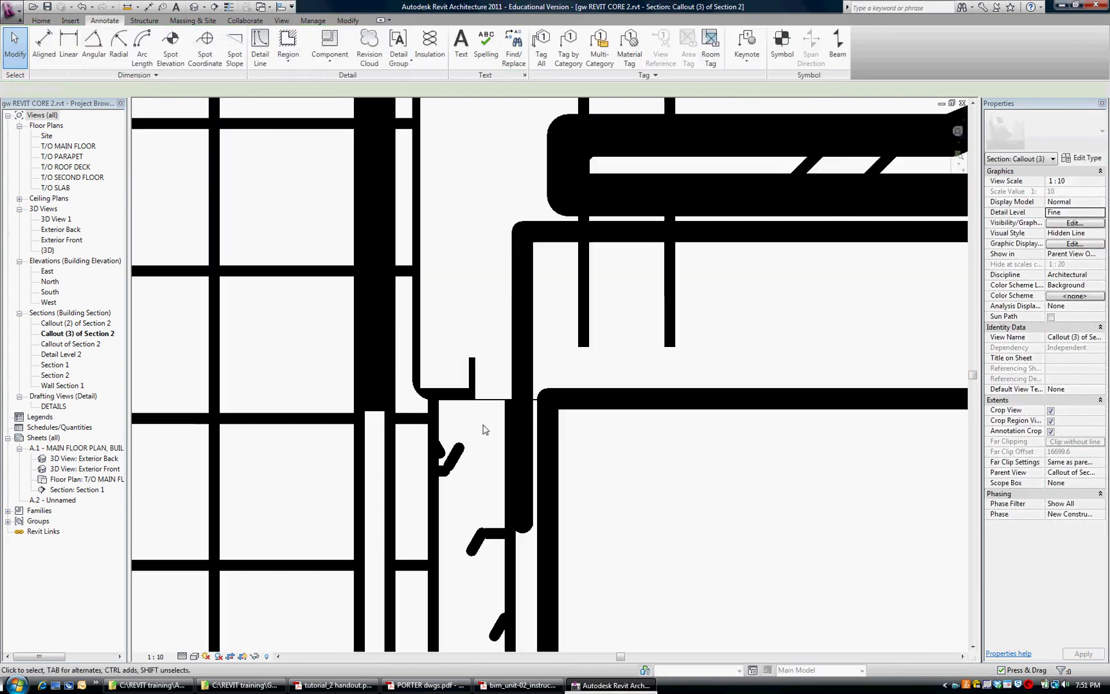
pyautogui.scroll(-1, 478, 395)
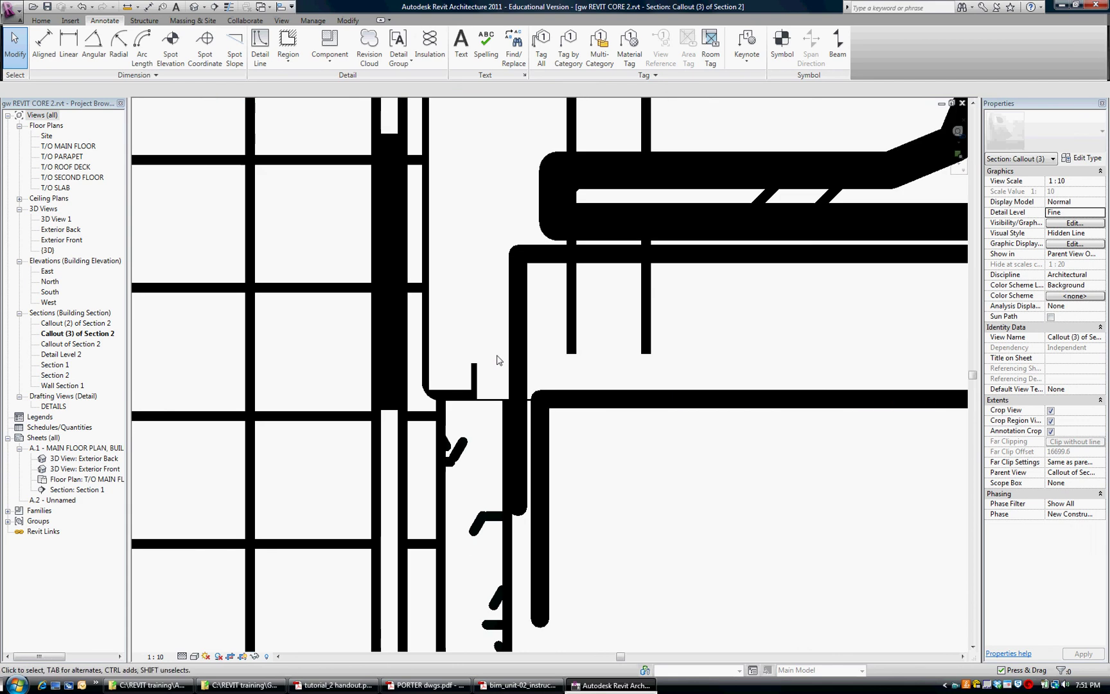
pyautogui.click(472, 377)
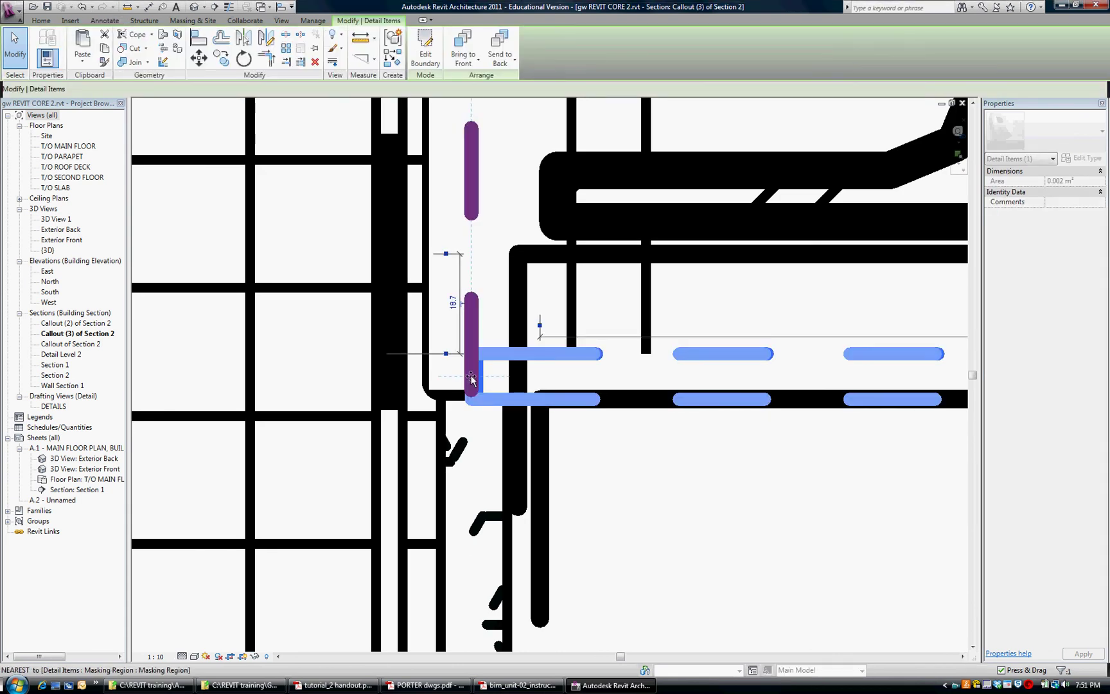
pyautogui.click(489, 463)
pyautogui.scroll(5, 498, 304)
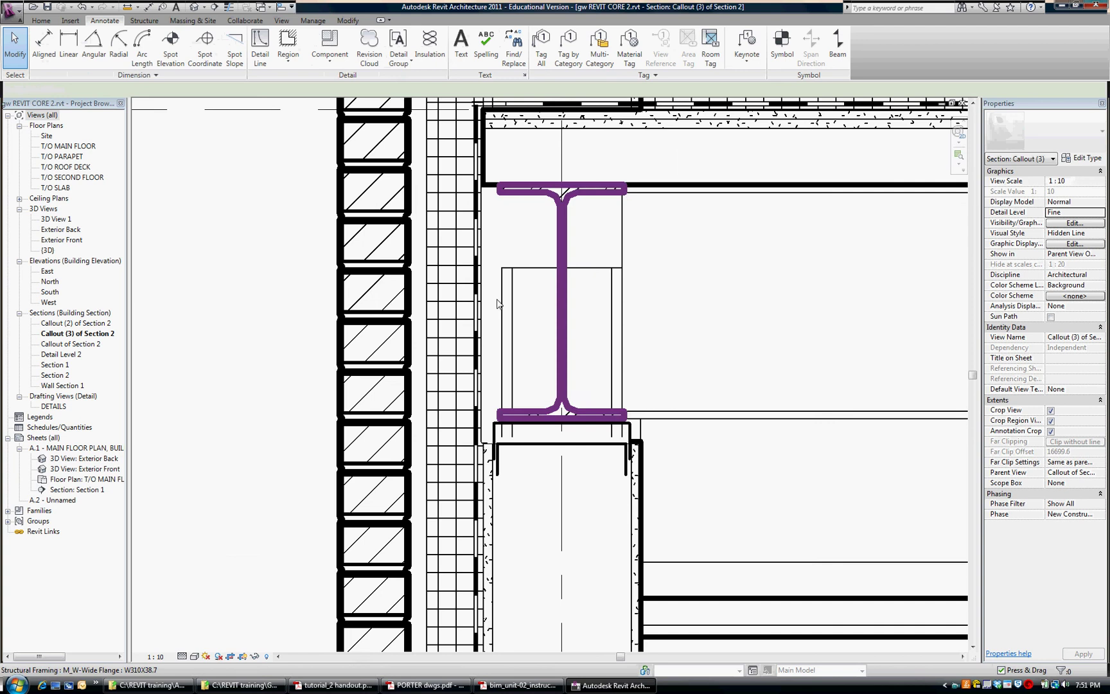
# Step: Stretch the vertical masking region beside the steel beam up to the roof deck slab
pyautogui.scroll(-2, 499, 304)
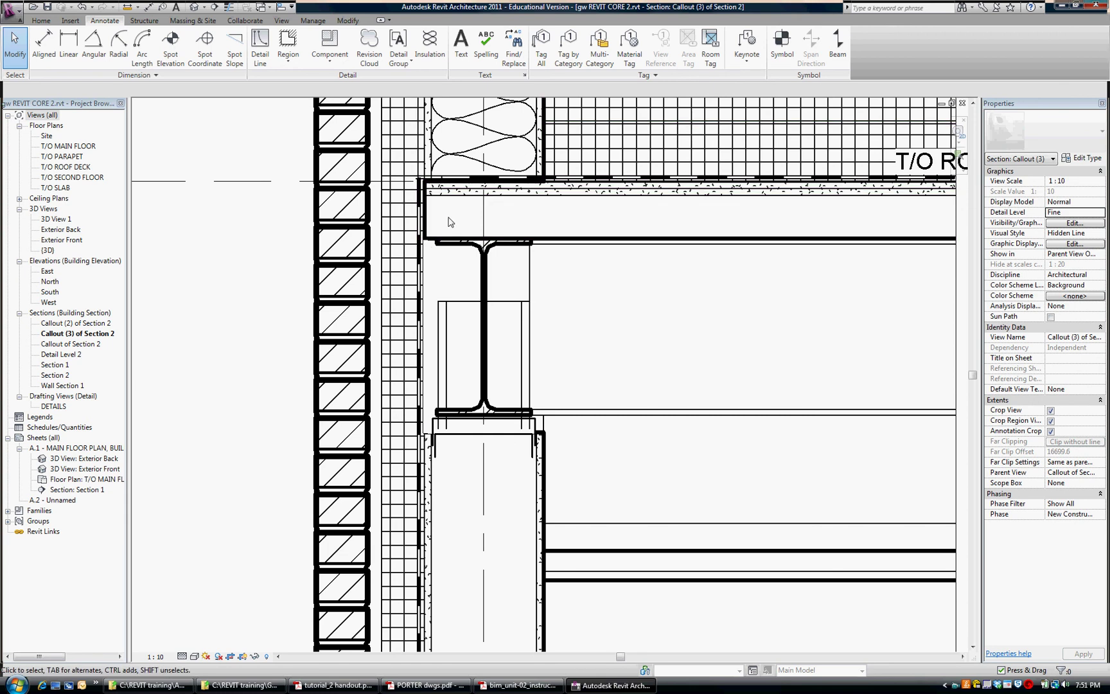
pyautogui.scroll(2, 449, 222)
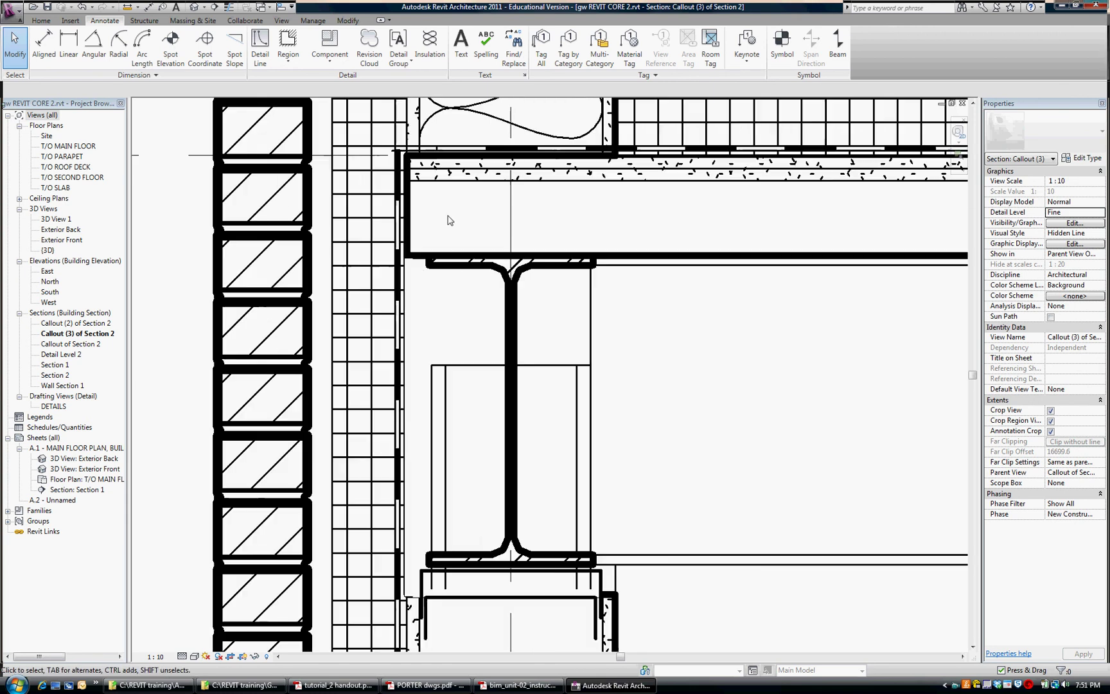
pyautogui.click(412, 279)
pyautogui.moveTo(409, 260); pyautogui.dragTo(415, 160)
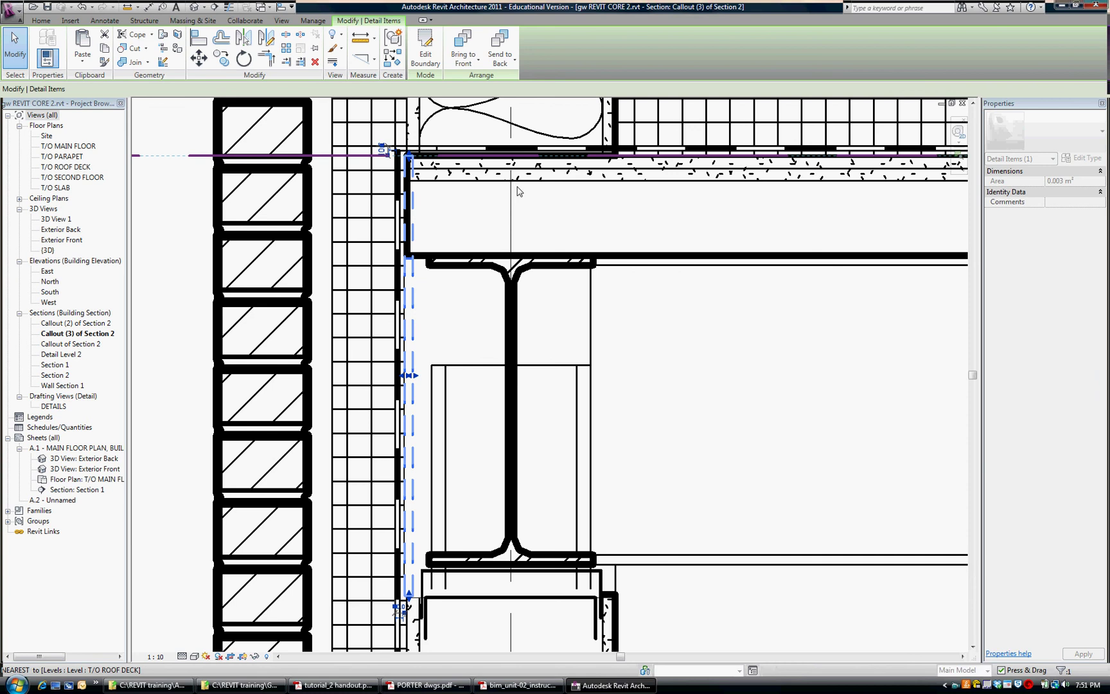
pyautogui.press('Escape')
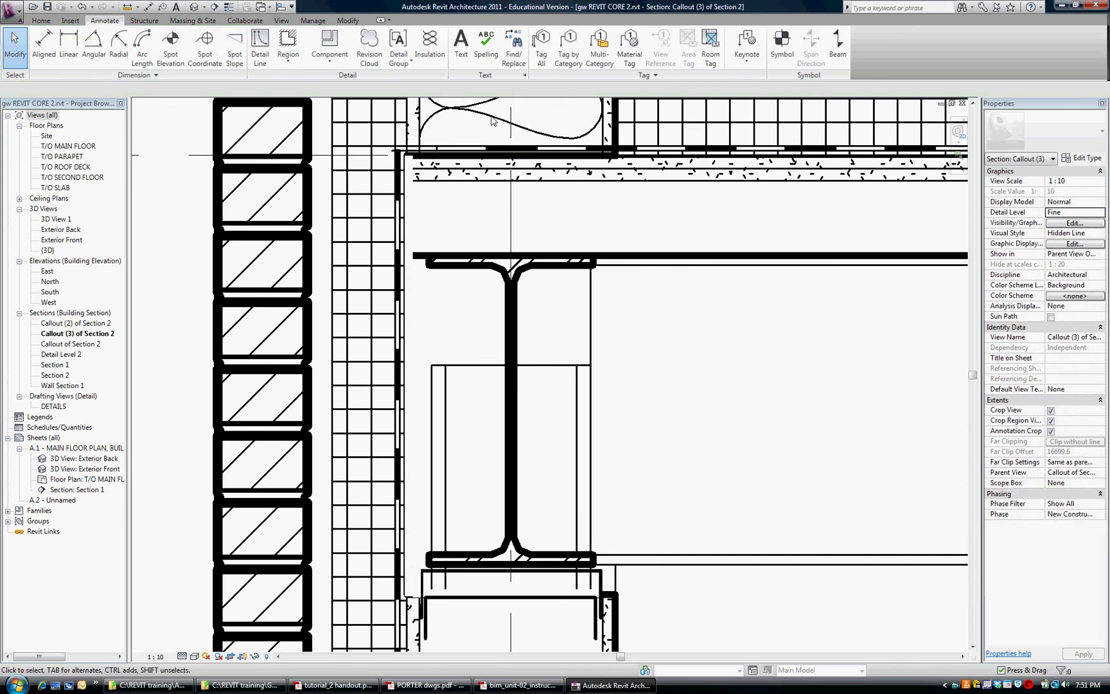
# Step: Draw a vertical medium detail line from the slab corner down to the beam's bottom
pyautogui.click(260, 45)
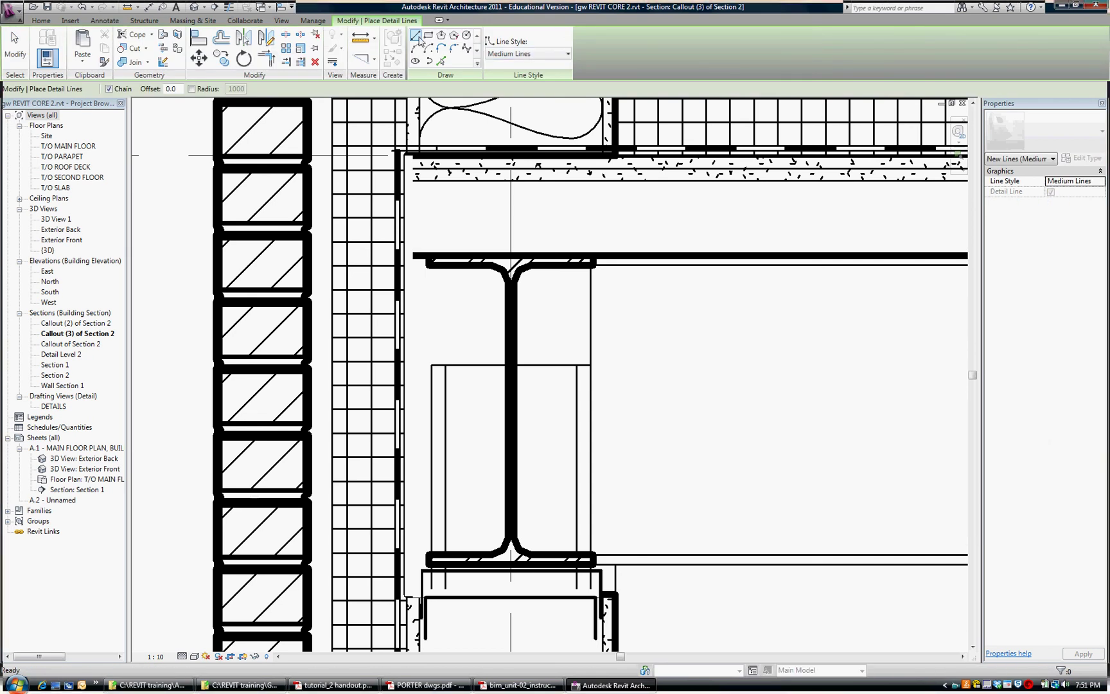
pyautogui.click(406, 155)
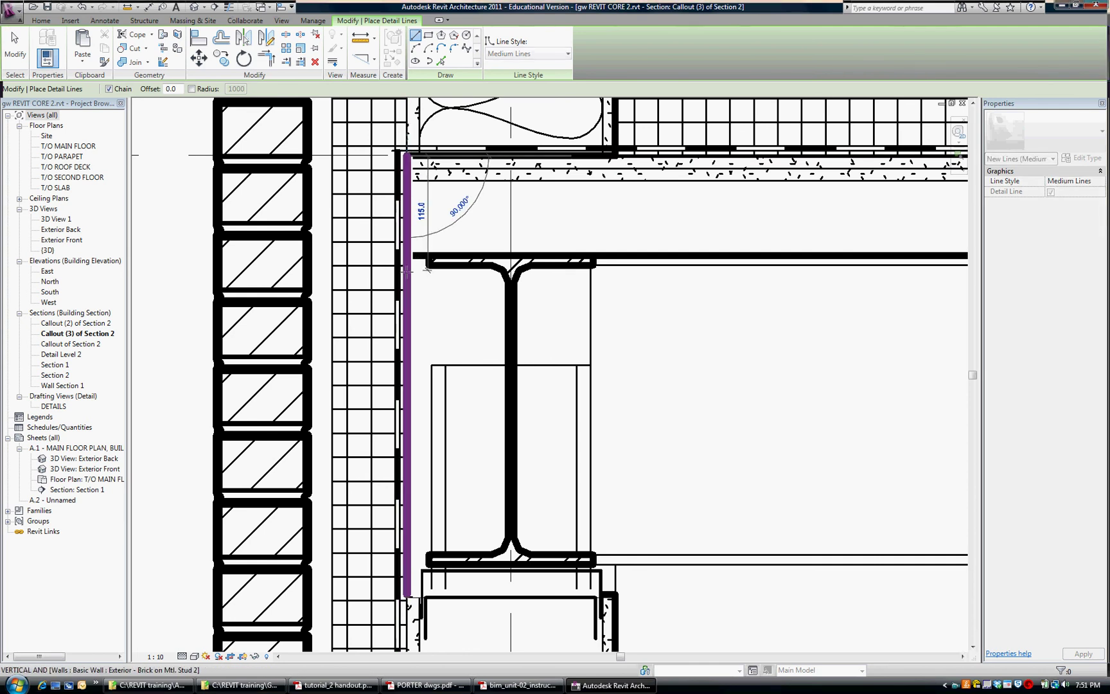
pyautogui.click(407, 261)
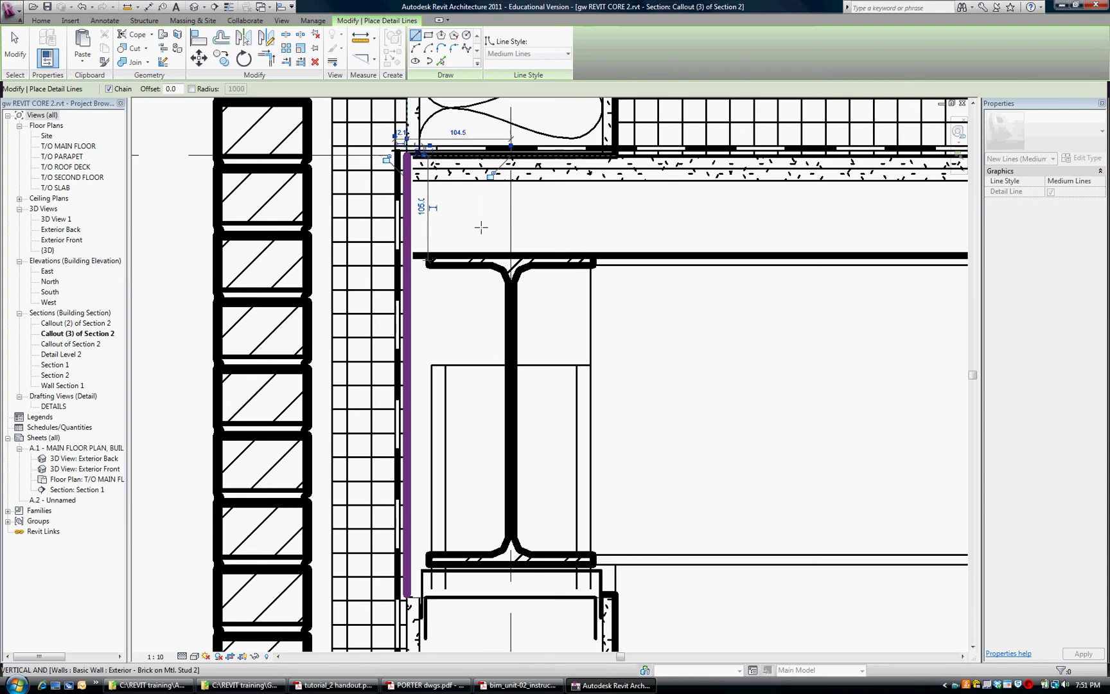
pyautogui.press('Escape')
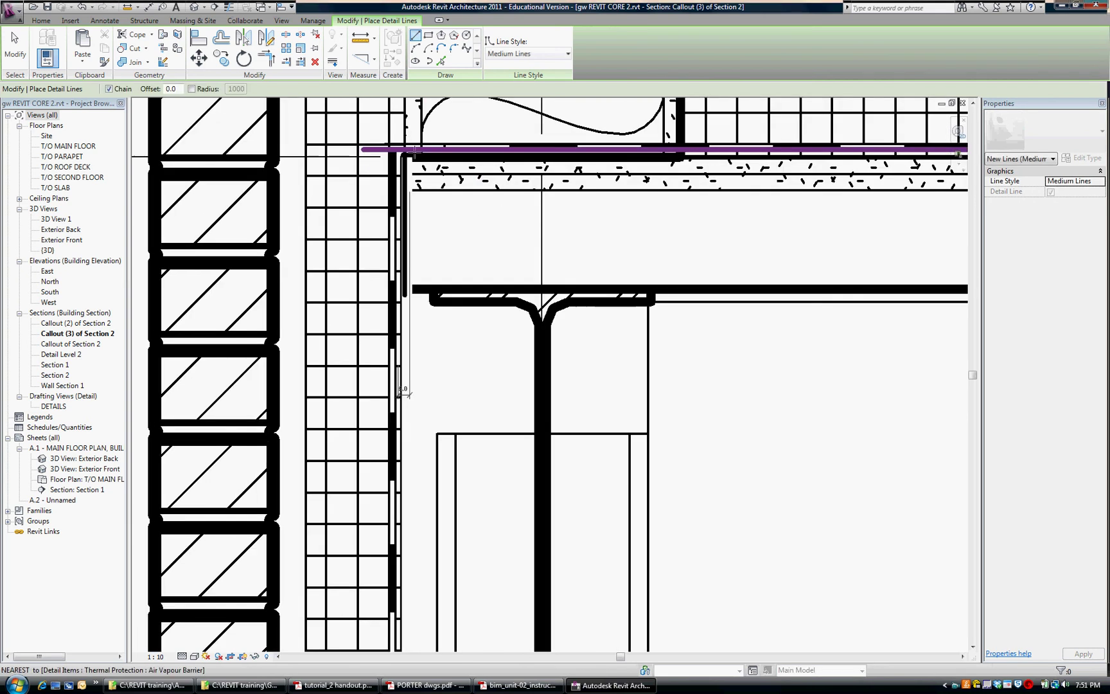
pyautogui.scroll(5, 421, 153)
pyautogui.press('Escape')
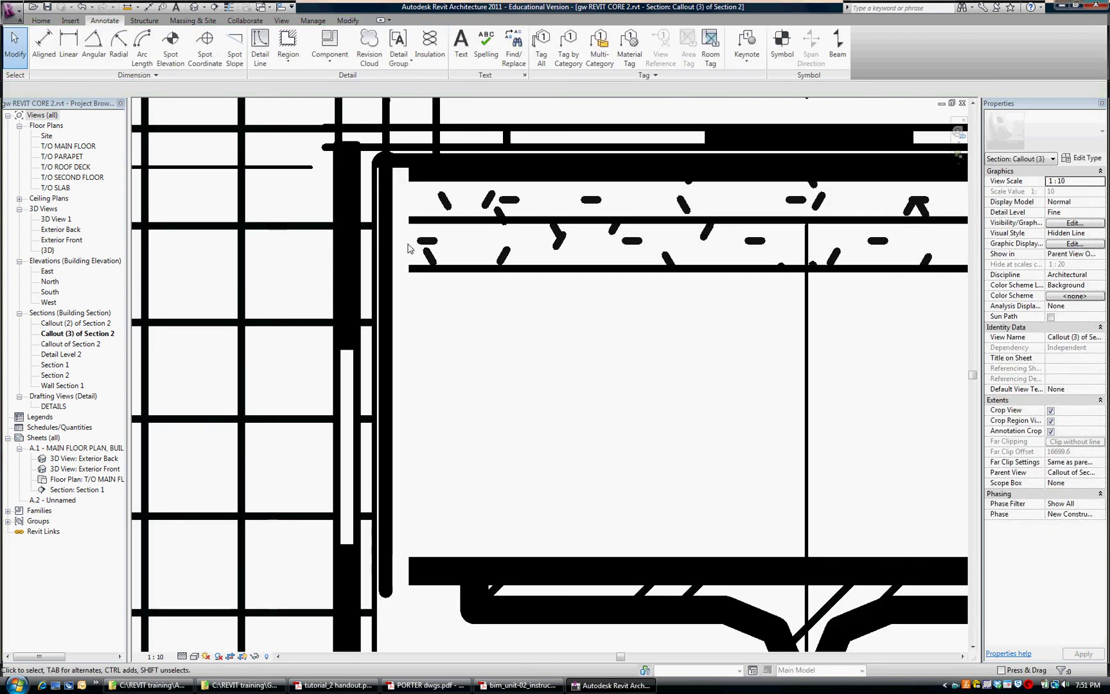
# Step: Pull the top end of the wall-edge masking region down below the slab corner, then bring the I-beam into view
pyautogui.click(389, 164)
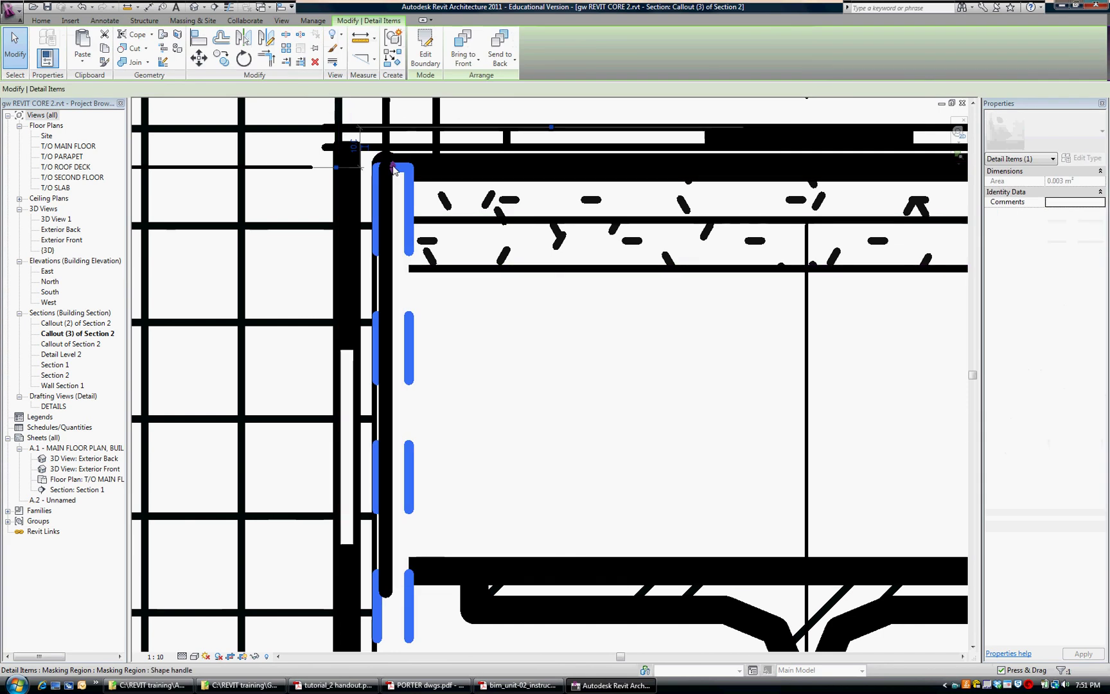
pyautogui.moveTo(393, 169)
pyautogui.mouseDown()
pyautogui.moveTo(392, 180)
pyautogui.moveTo(411, 185)
pyautogui.moveTo(450, 181)
pyautogui.mouseUp()
pyautogui.press('Escape')
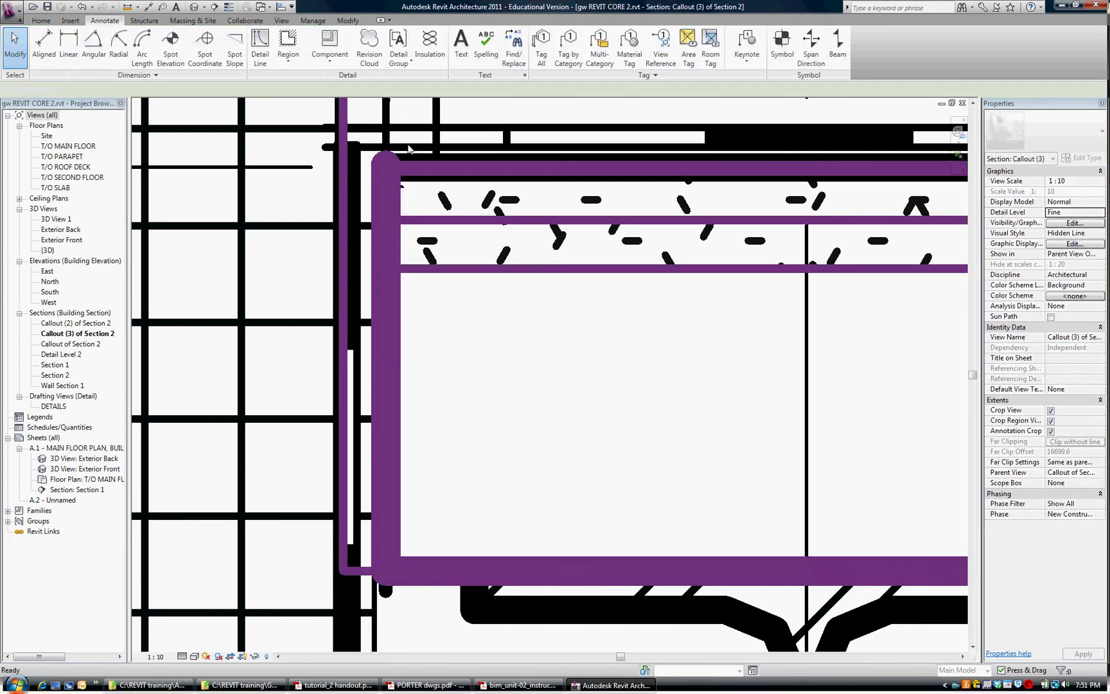
pyautogui.scroll(5, 408, 198)
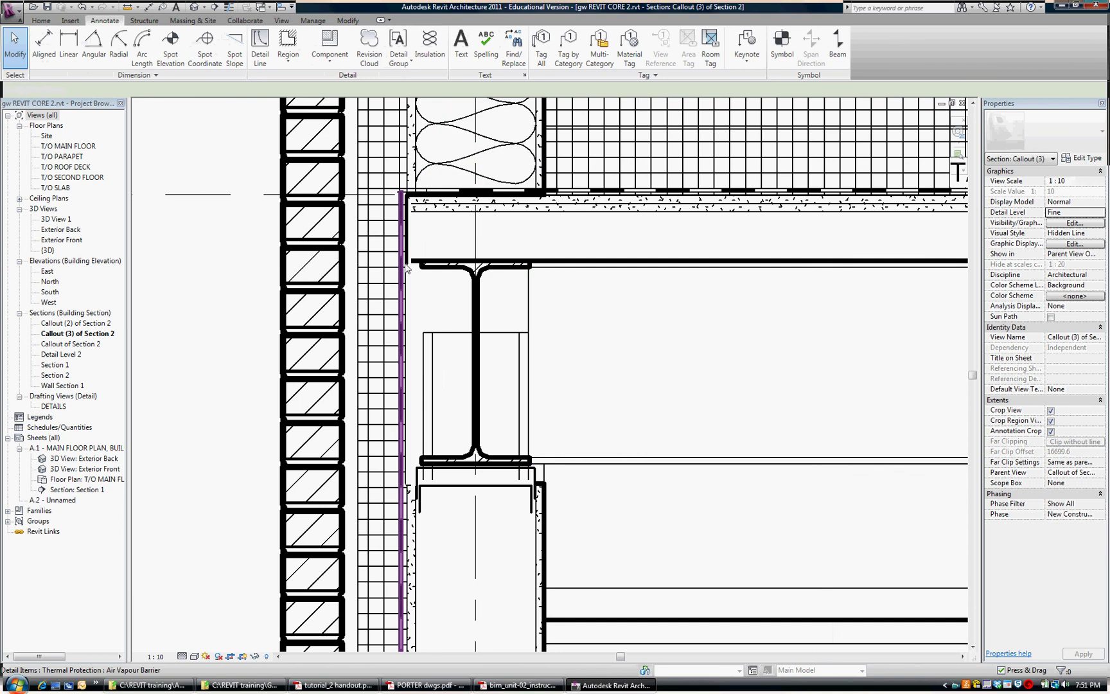
pyautogui.scroll(2, 429, 338)
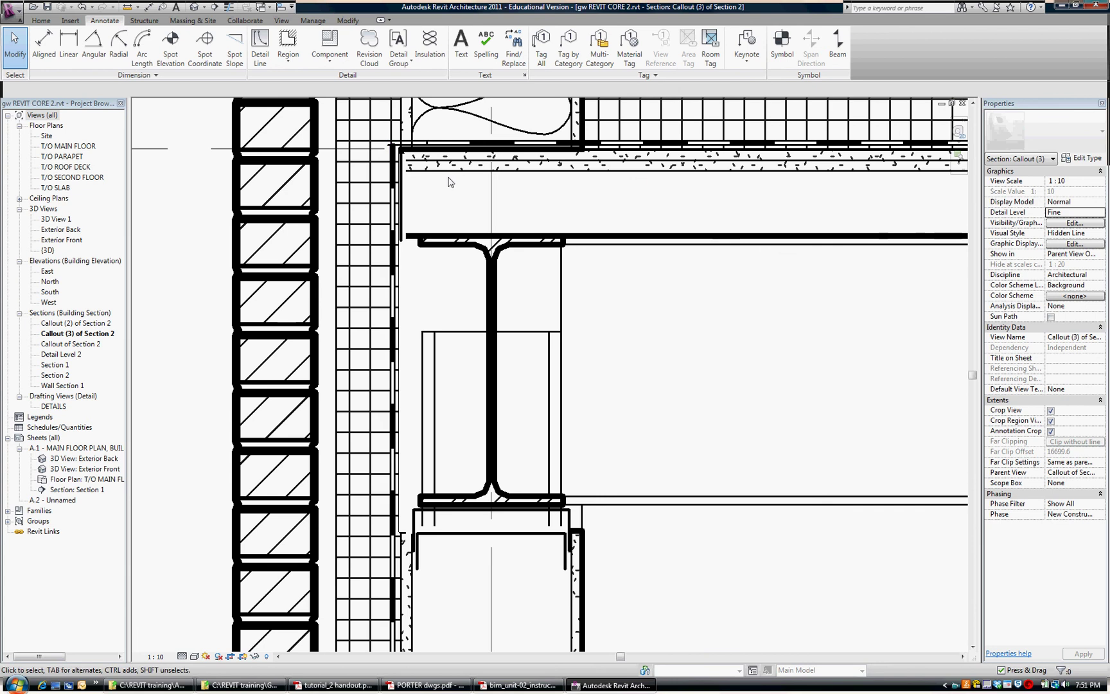
pyautogui.moveTo(434, 289); pyautogui.dragTo(443, 261, button='middle')
# Step: Draw a detail line chain from the beam's top flange to the wall edge, then down to the bottom flange
pyautogui.scroll(2, 442, 231)
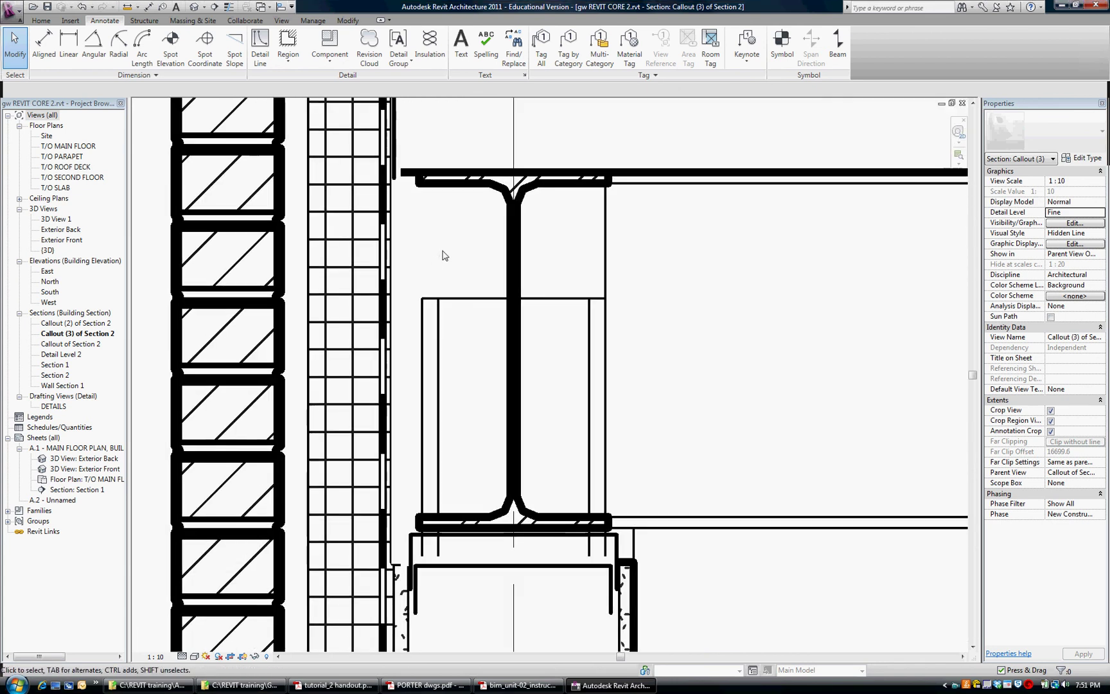
pyautogui.click(260, 45)
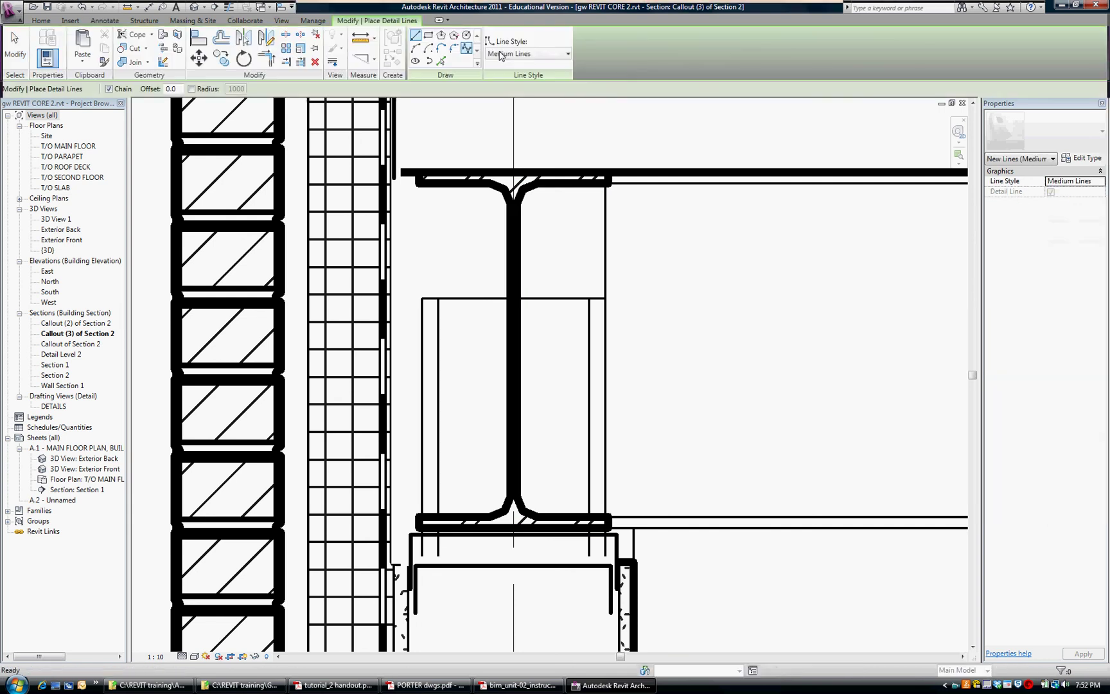
pyautogui.click(442, 190)
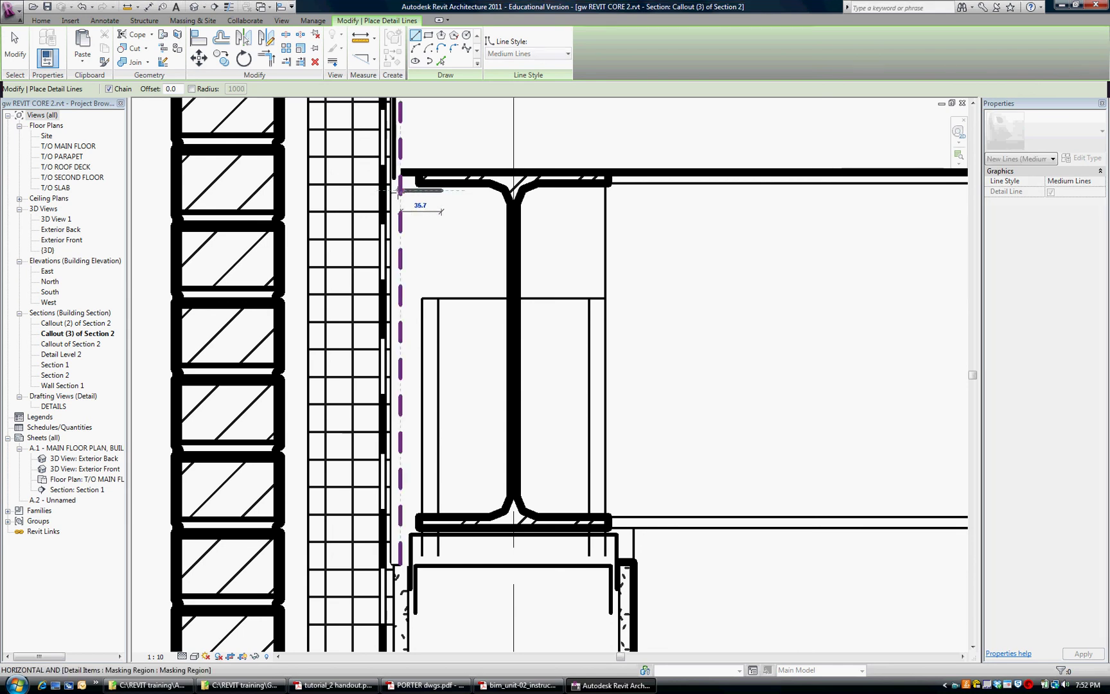
pyautogui.scroll(4, 396, 190)
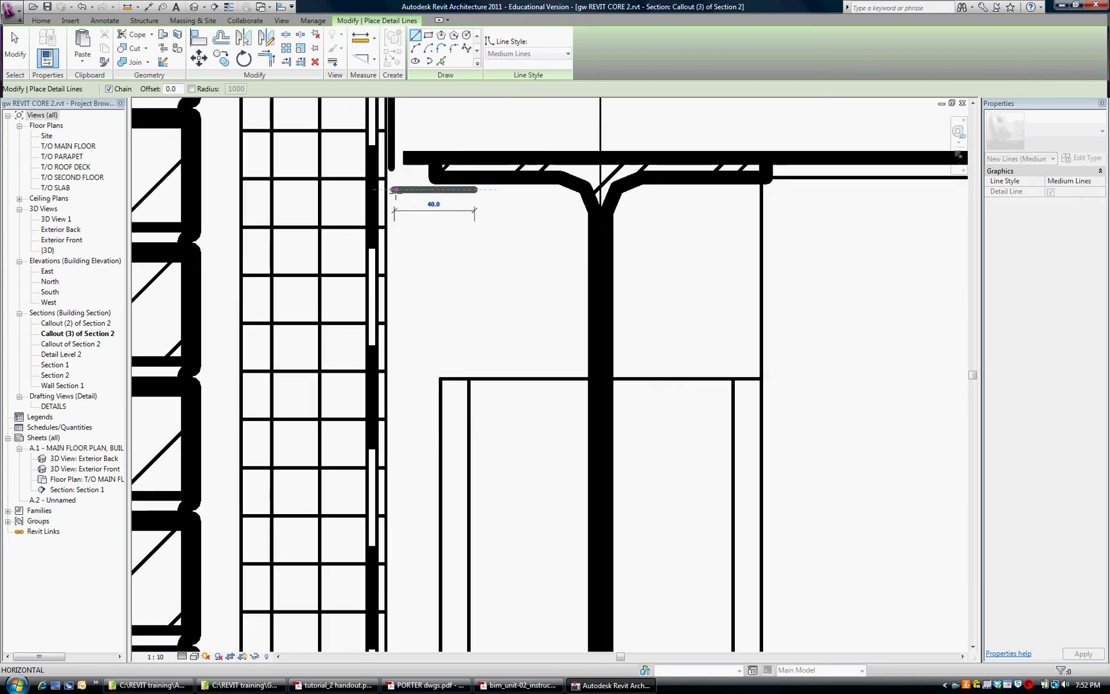
pyautogui.click(393, 189)
pyautogui.scroll(-2, 393, 237)
pyautogui.scroll(3, 392, 418)
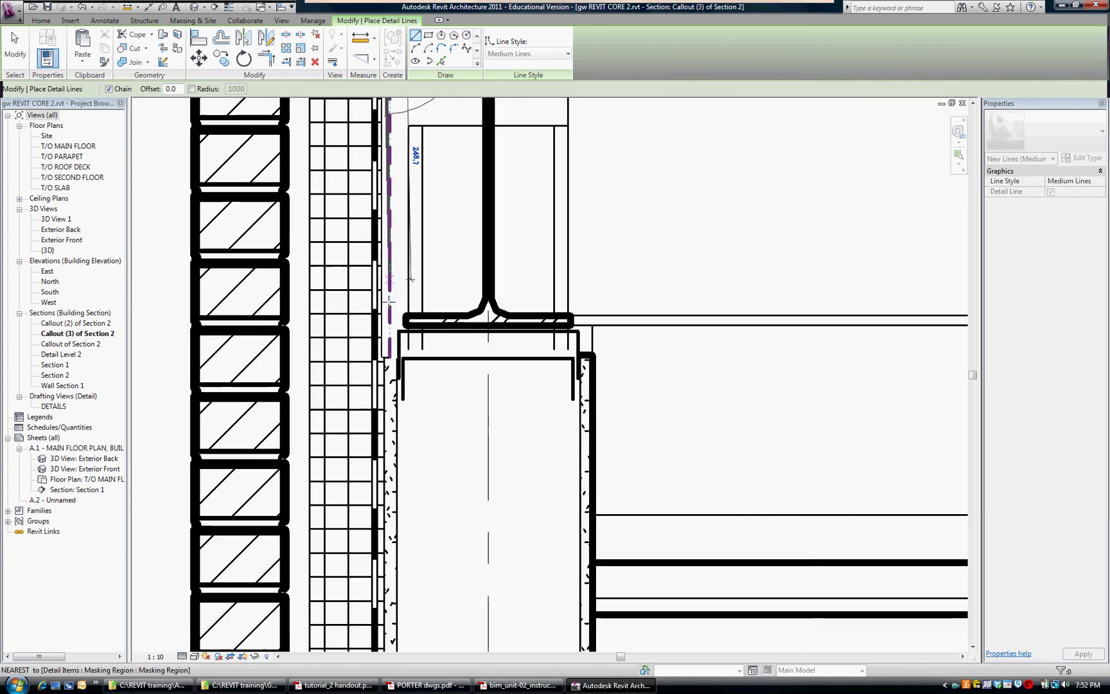
pyautogui.scroll(1, 383, 319)
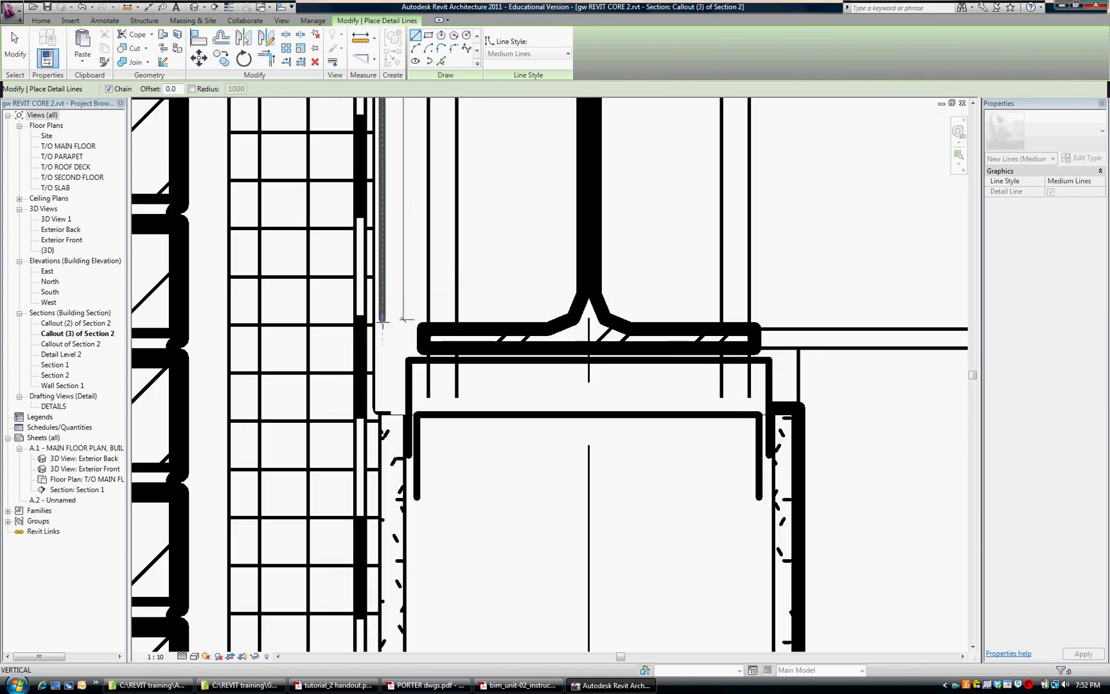
pyautogui.click(382, 319)
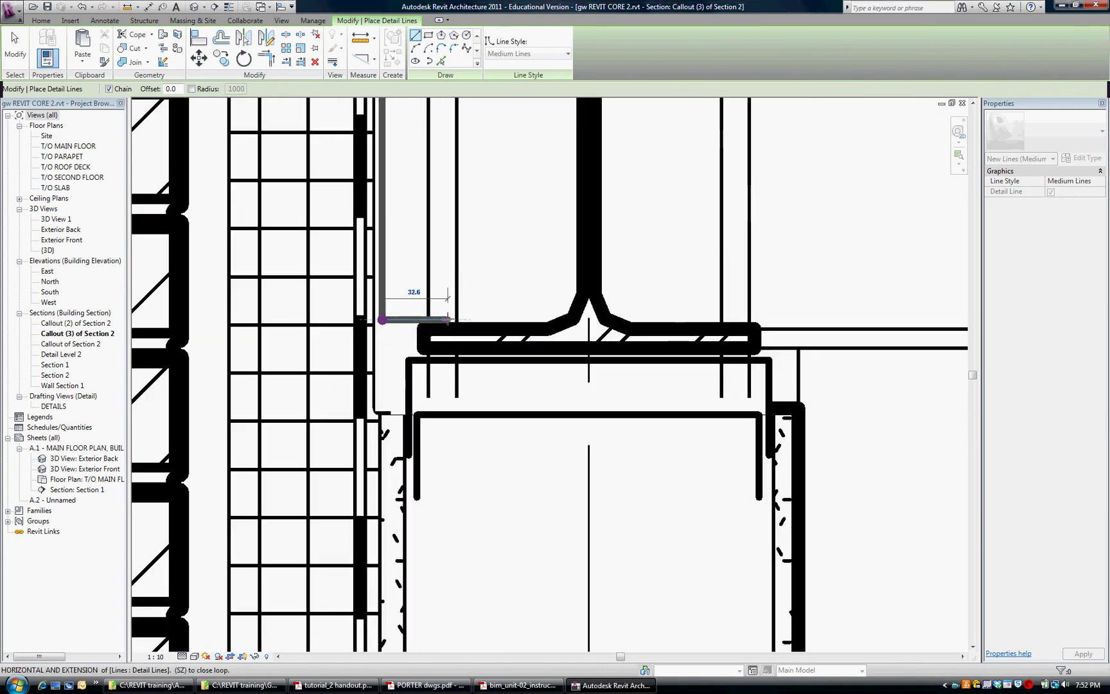
pyautogui.scroll(-4, 443, 417)
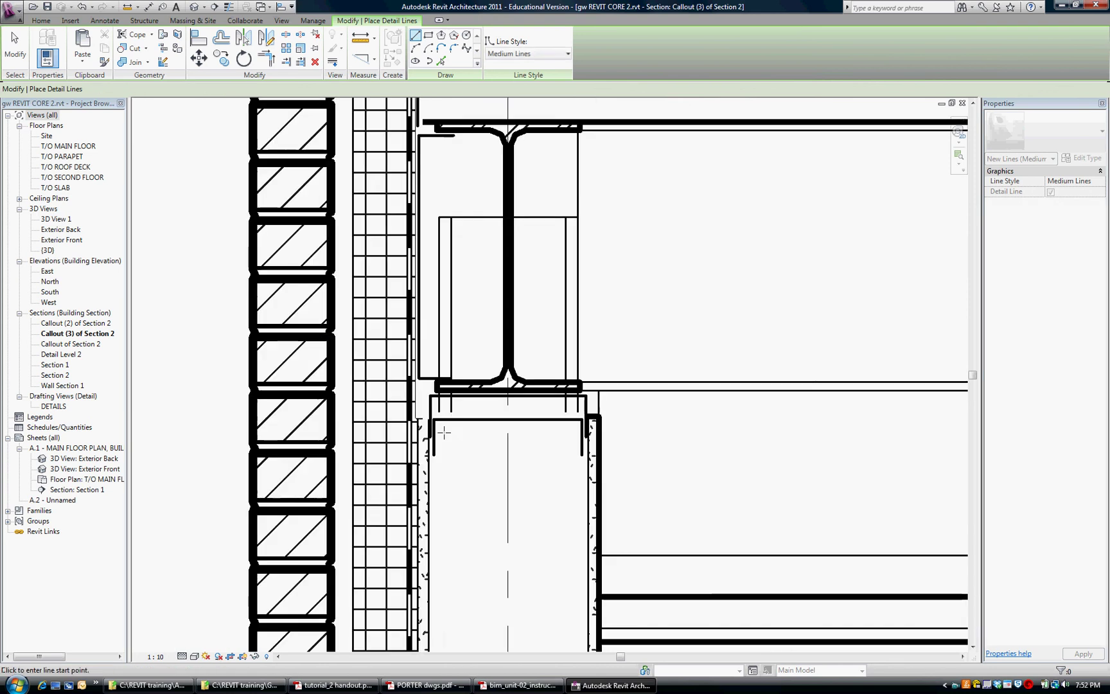
pyautogui.scroll(-2, 565, 353)
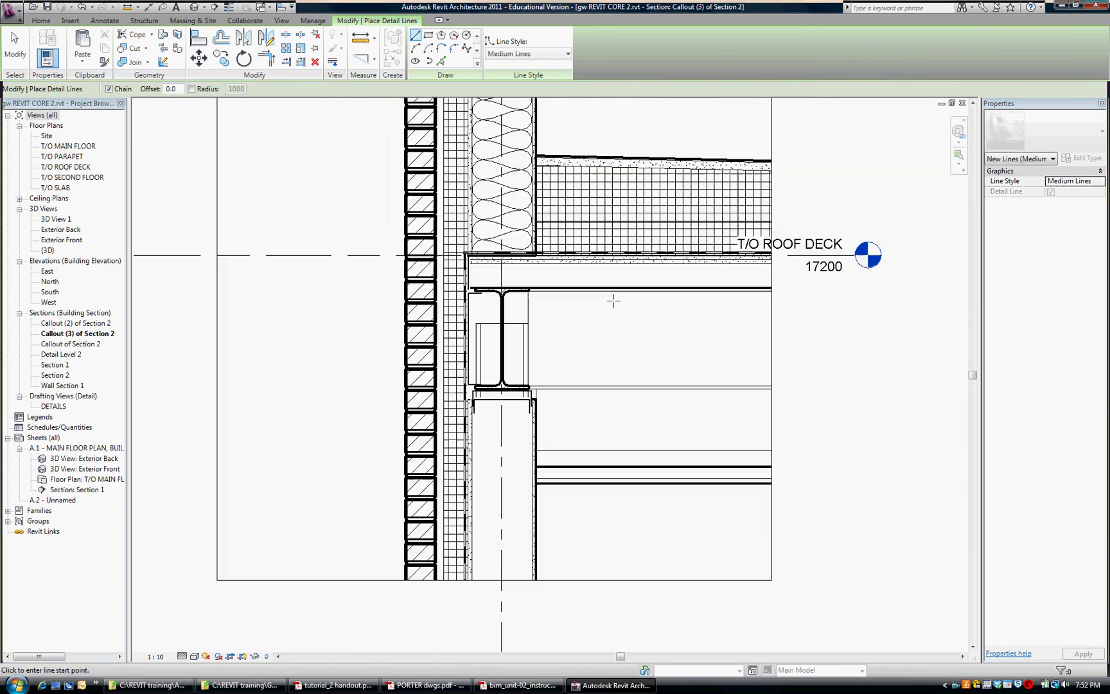
# Step: Pan the view up toward the parapet and exit the Detail Line tool
pyautogui.moveTo(576, 358); pyautogui.dragTo(584, 386, button='middle')
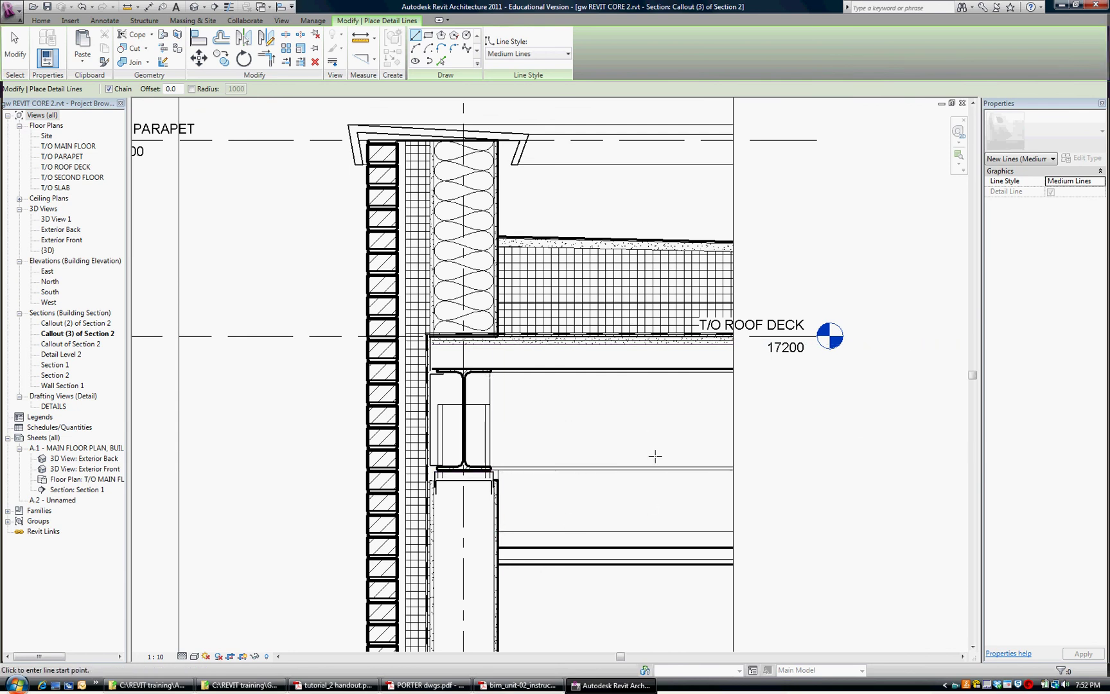
pyautogui.press('Escape')
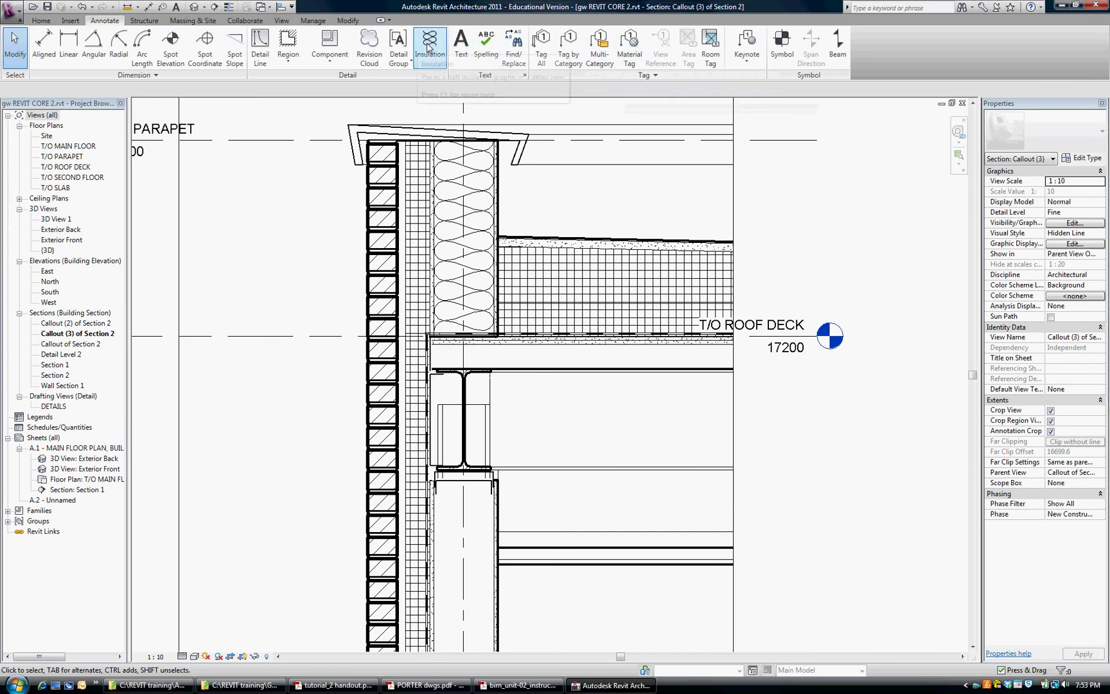
# Step: Add a 'METAL CLOSURE' text note with a two-segment leader pointing to the beam's left edge
pyautogui.click(460, 47)
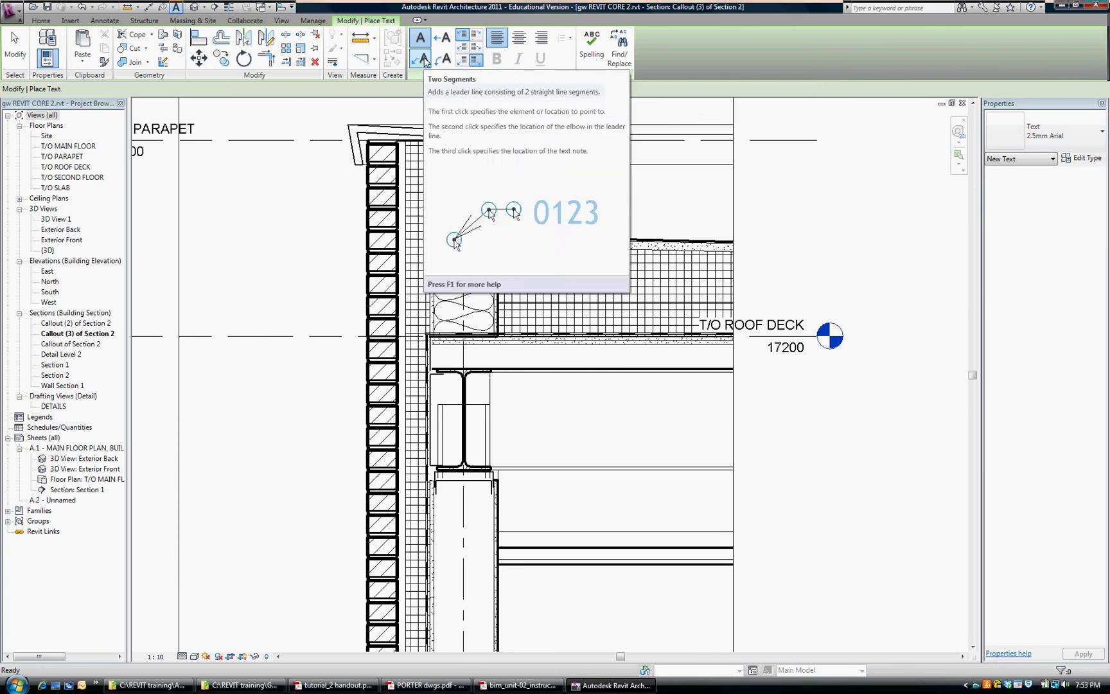
pyautogui.click(424, 61)
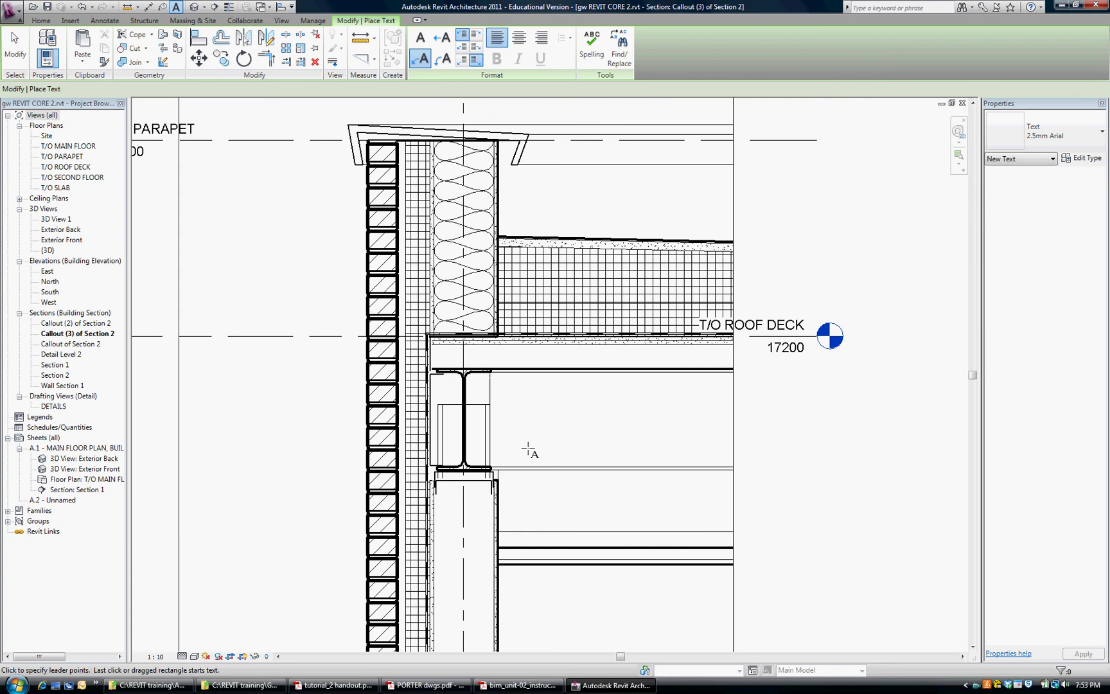
pyautogui.scroll(3, 721, 327)
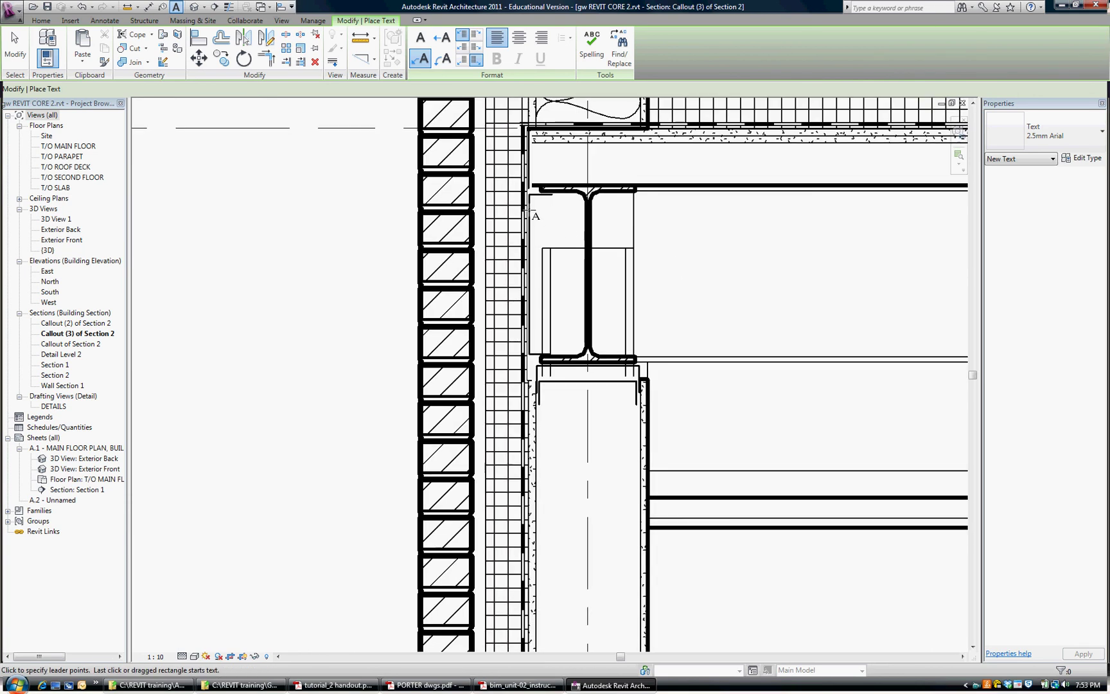
pyautogui.click(531, 209)
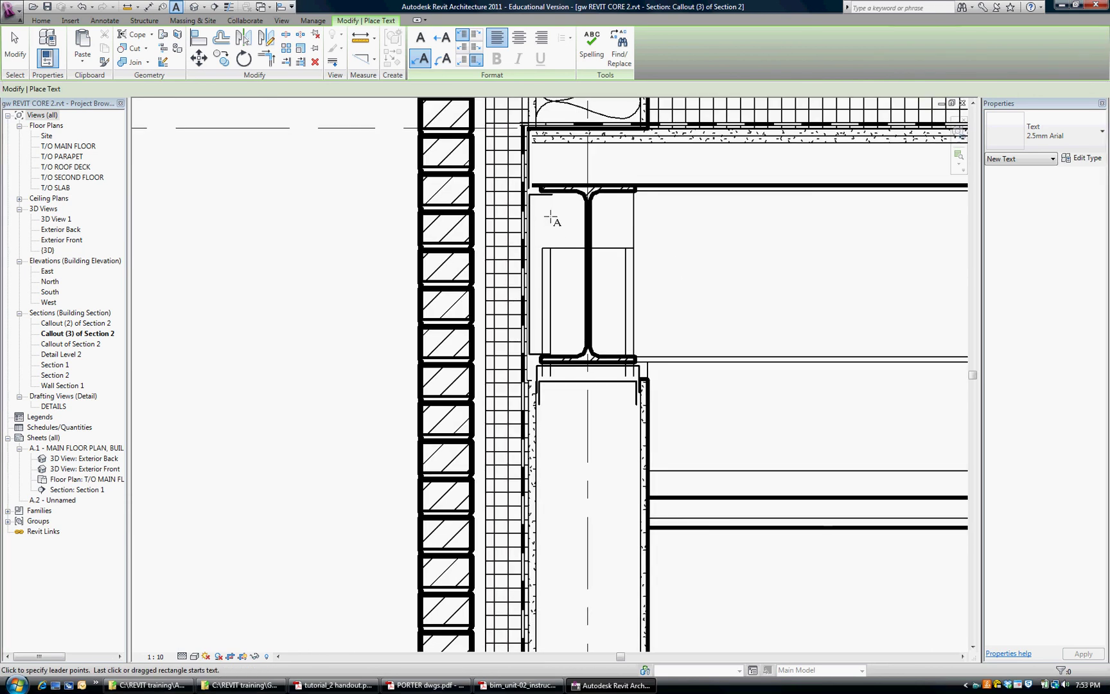
pyautogui.click(665, 280)
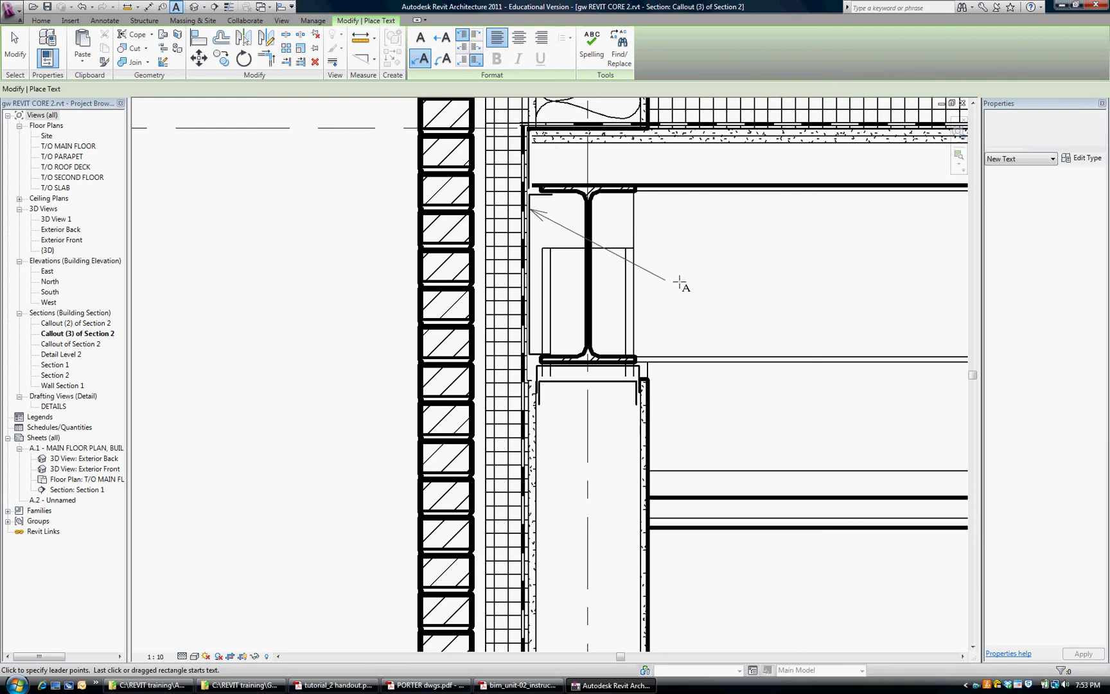
pyautogui.click(692, 281)
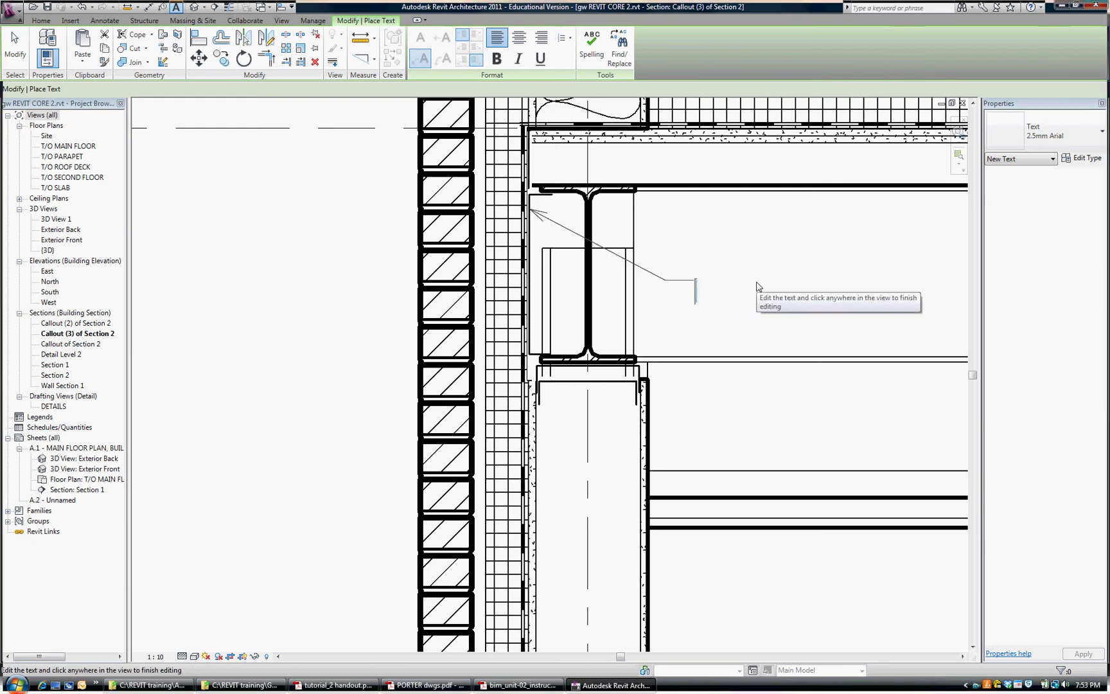
pyautogui.write('META')
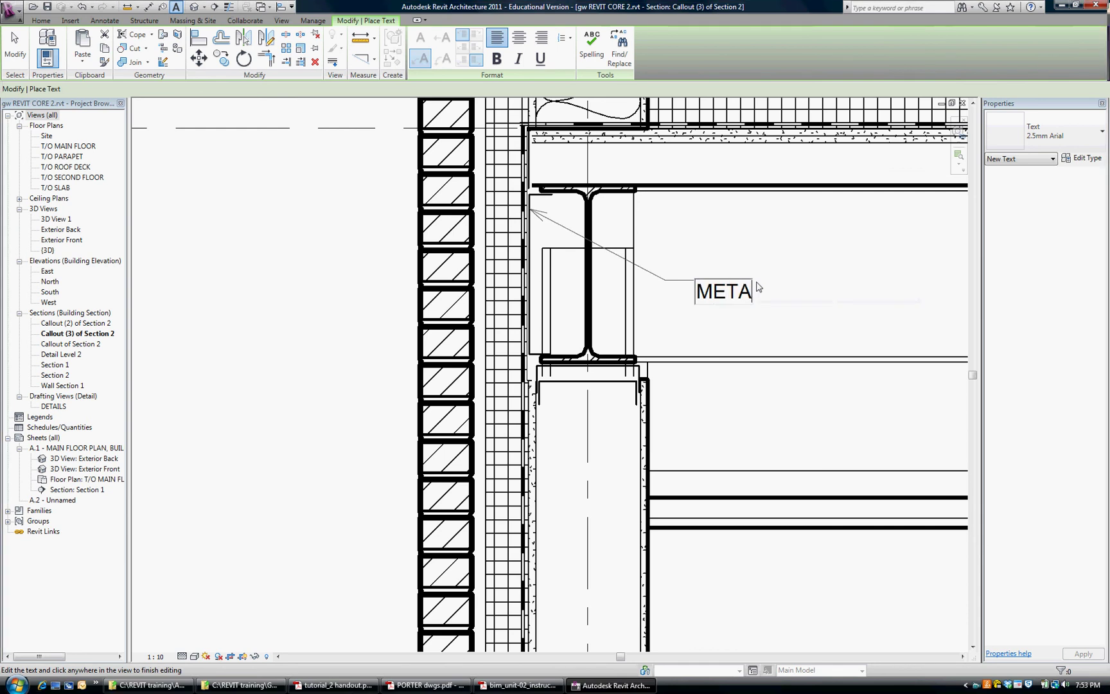
pyautogui.write('L CLOSURE')
pyautogui.press('Return')
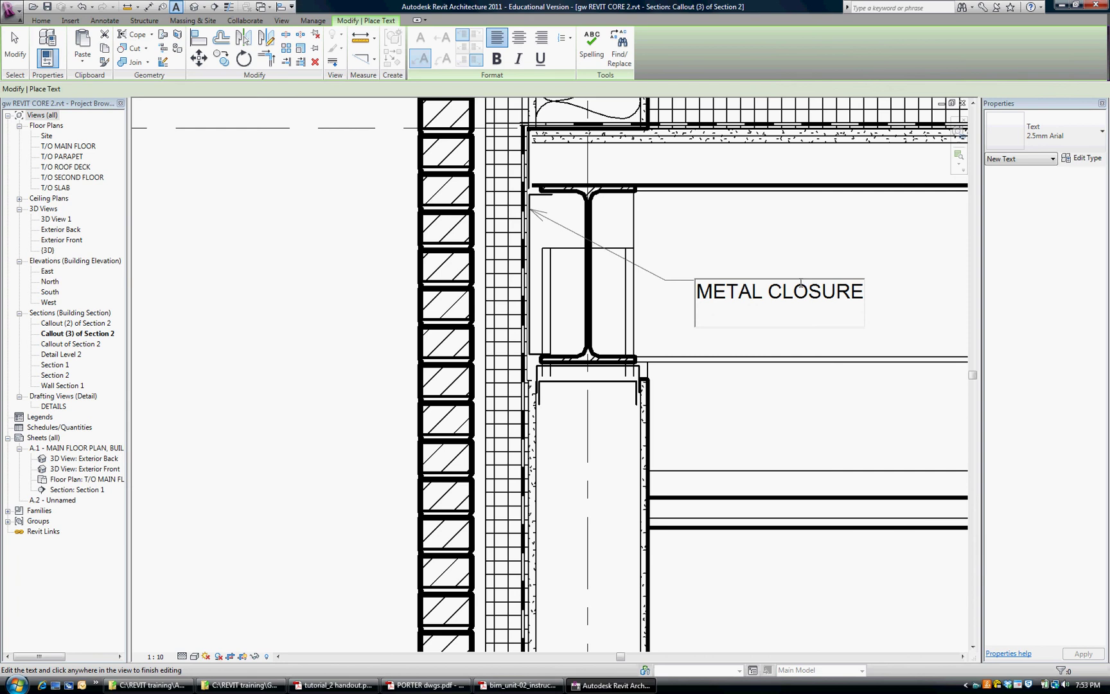
pyautogui.click(738, 347)
# Step: Deselect the note and reframe the view to show the parapet and roof deck
pyautogui.scroll(-1, 736, 313)
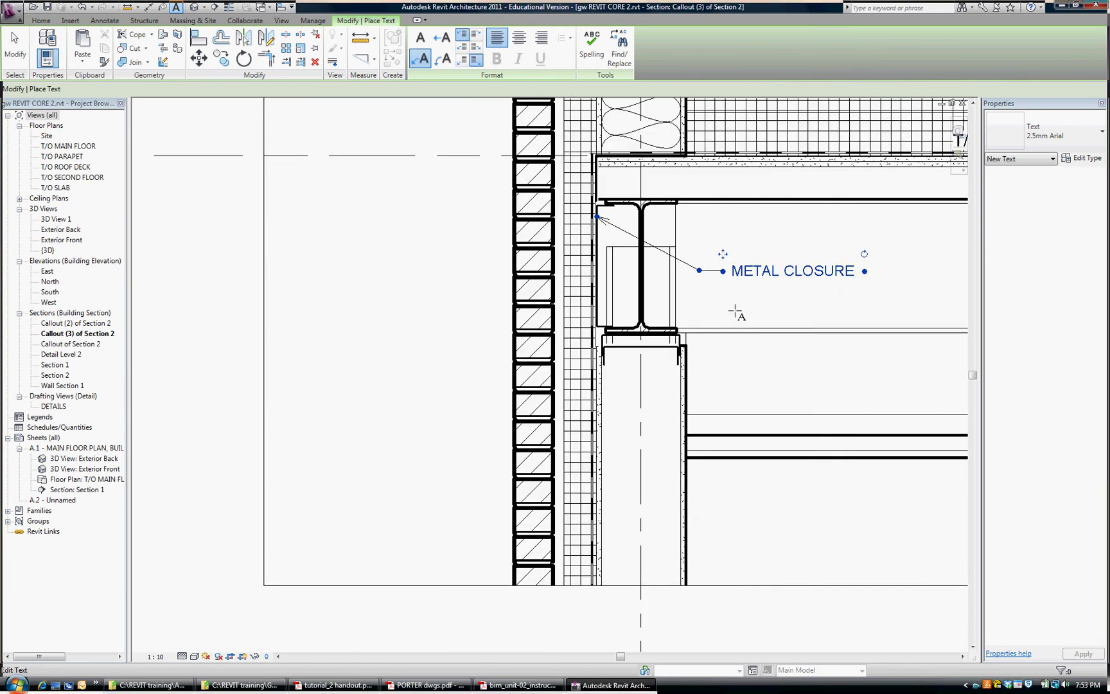
pyautogui.press('Escape')
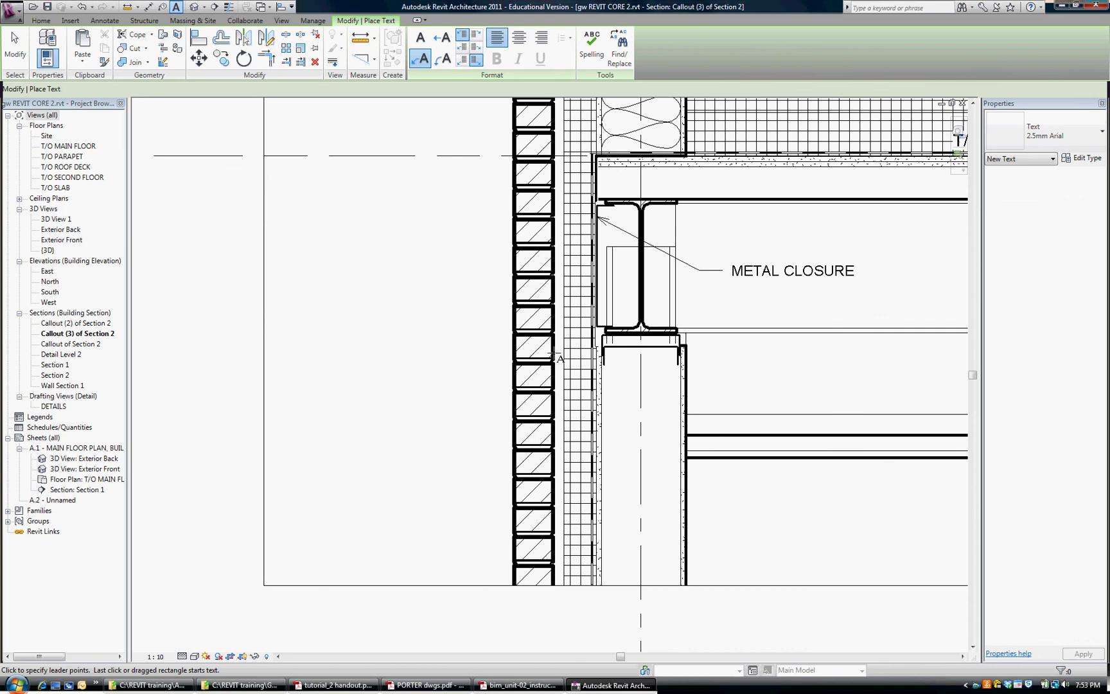
pyautogui.scroll(-1, 553, 354)
pyautogui.moveTo(552, 354); pyautogui.dragTo(483, 426, button='middle')
pyautogui.scroll(-1, 483, 425)
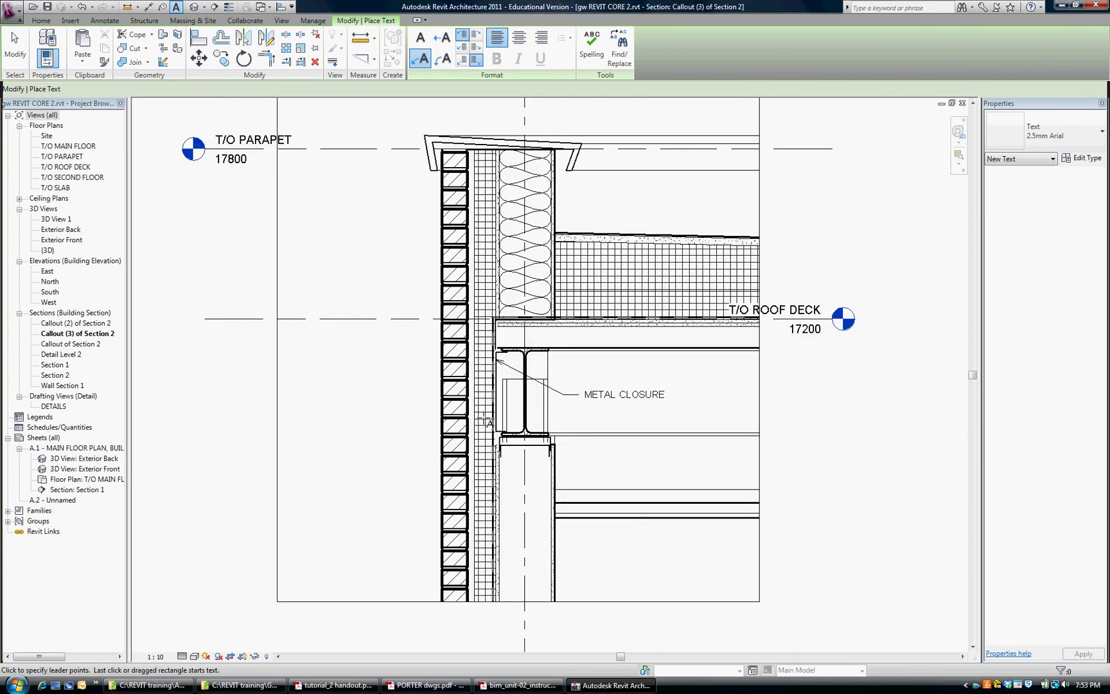